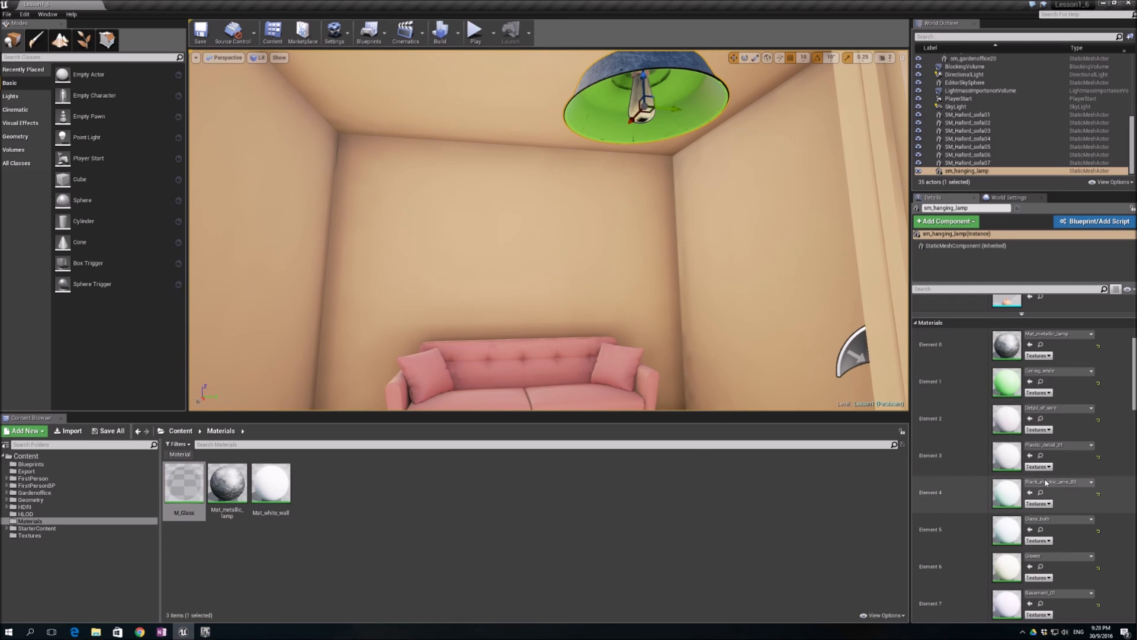
# - Assign the M_Glass material to the hanging lamp's bulb slot, Element 5
pyautogui.click(1048, 520)
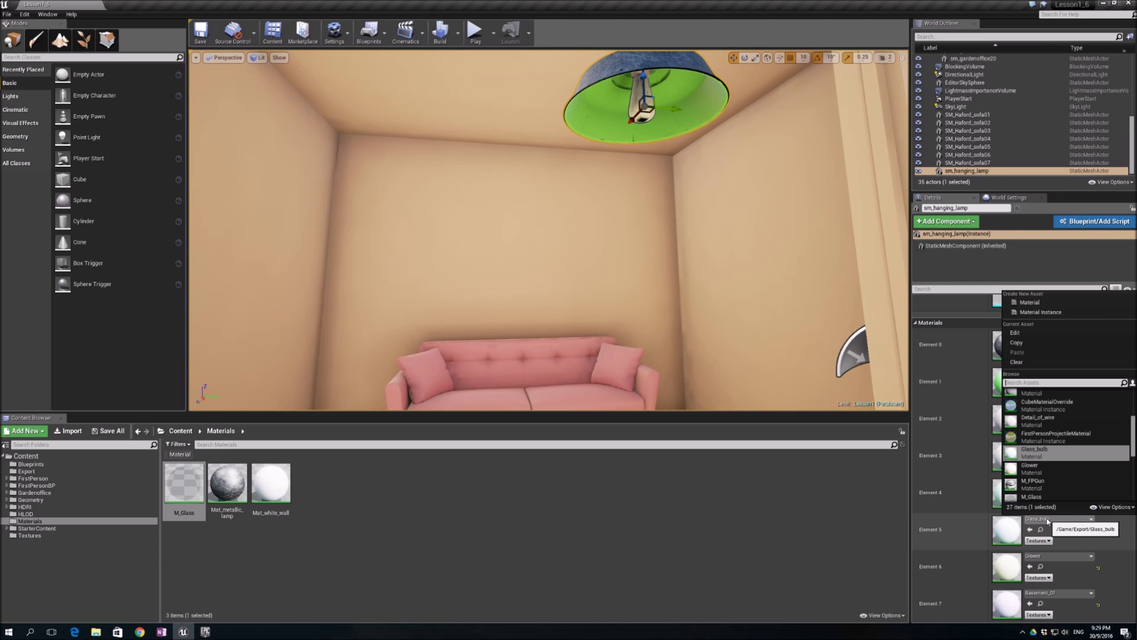
pyautogui.write('glass')
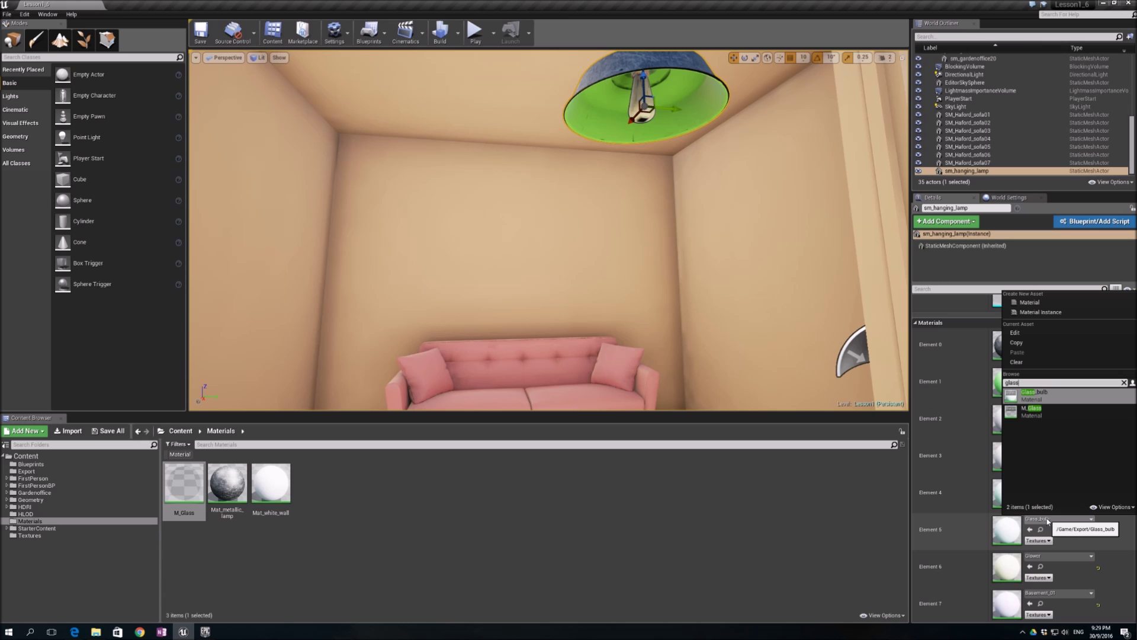
pyautogui.click(1071, 417)
# - Examine the hanging lamp's bulb and the inside of its shade from below, close up and from further away
pyautogui.moveTo(538, 226); pyautogui.dragTo(604, 225, button='right')
pyautogui.moveTo(620, 330); pyautogui.dragTo(290, 358, button='right')
pyautogui.moveTo(548, 231); pyautogui.dragTo(628, 230, button='right')
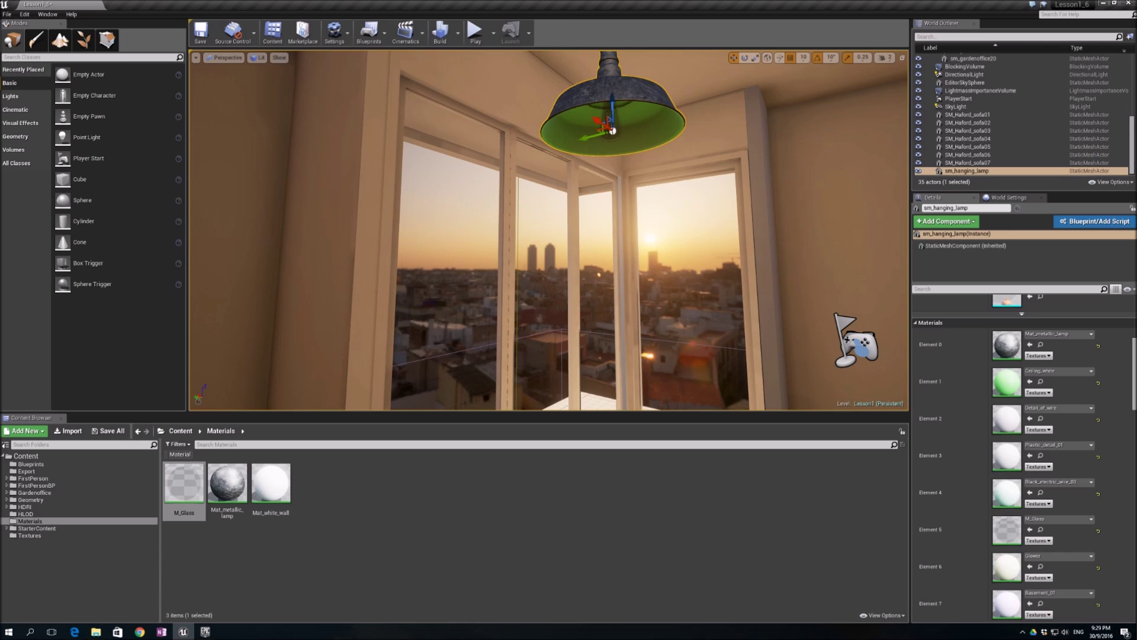
pyautogui.scroll(3, 614, 130)
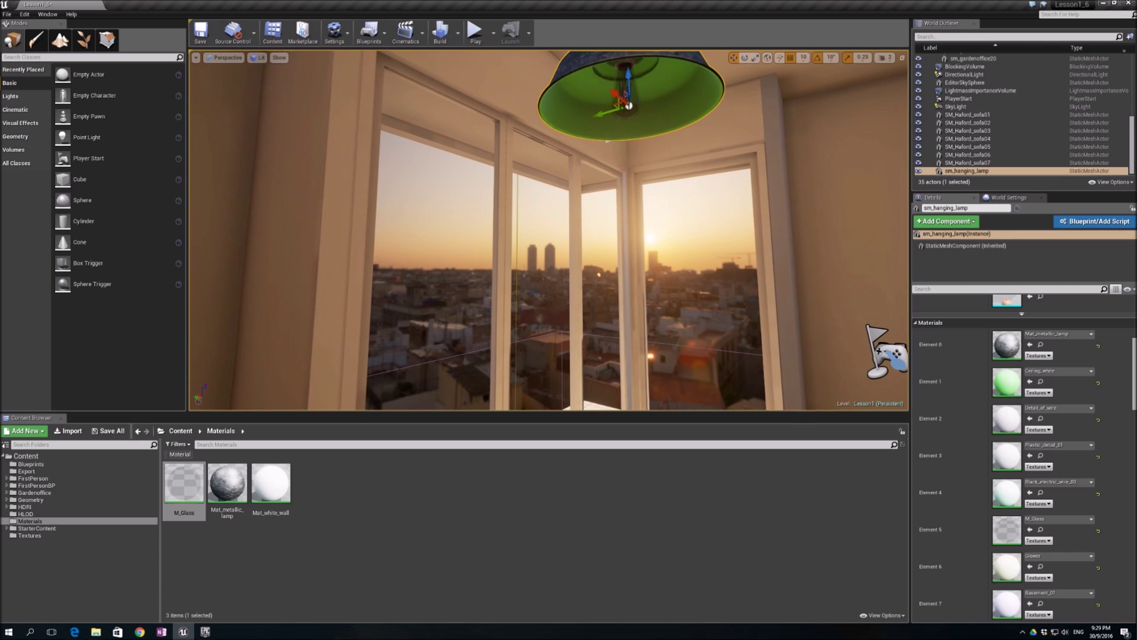
pyautogui.scroll(5, 629, 101)
pyautogui.moveTo(548, 231); pyautogui.dragTo(560, 196, button='right')
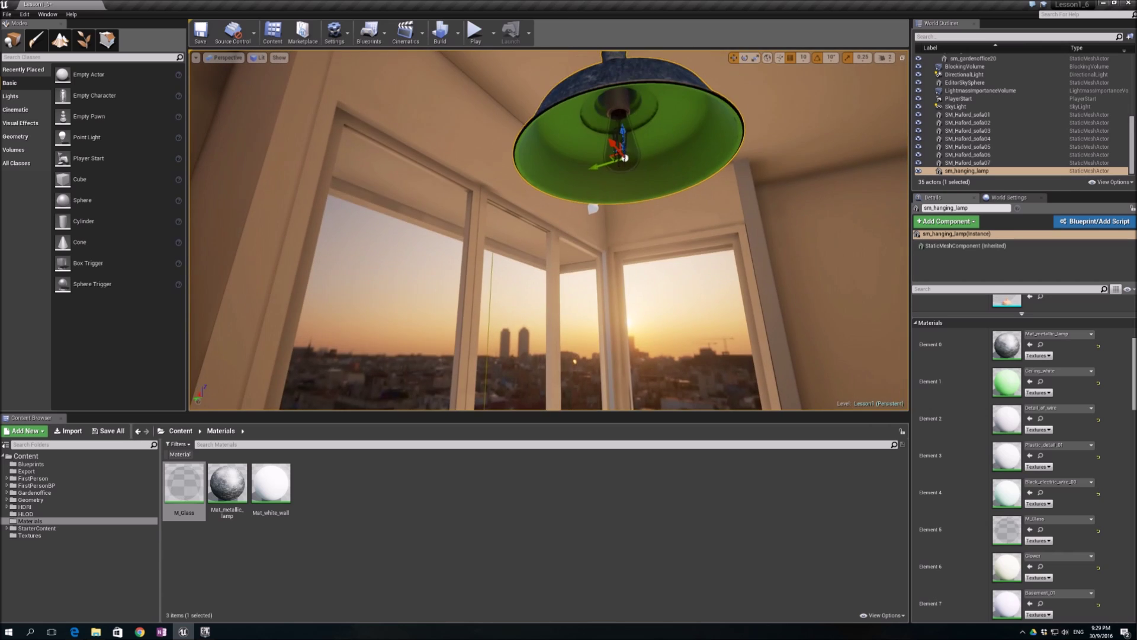
pyautogui.scroll(-2, 548, 231)
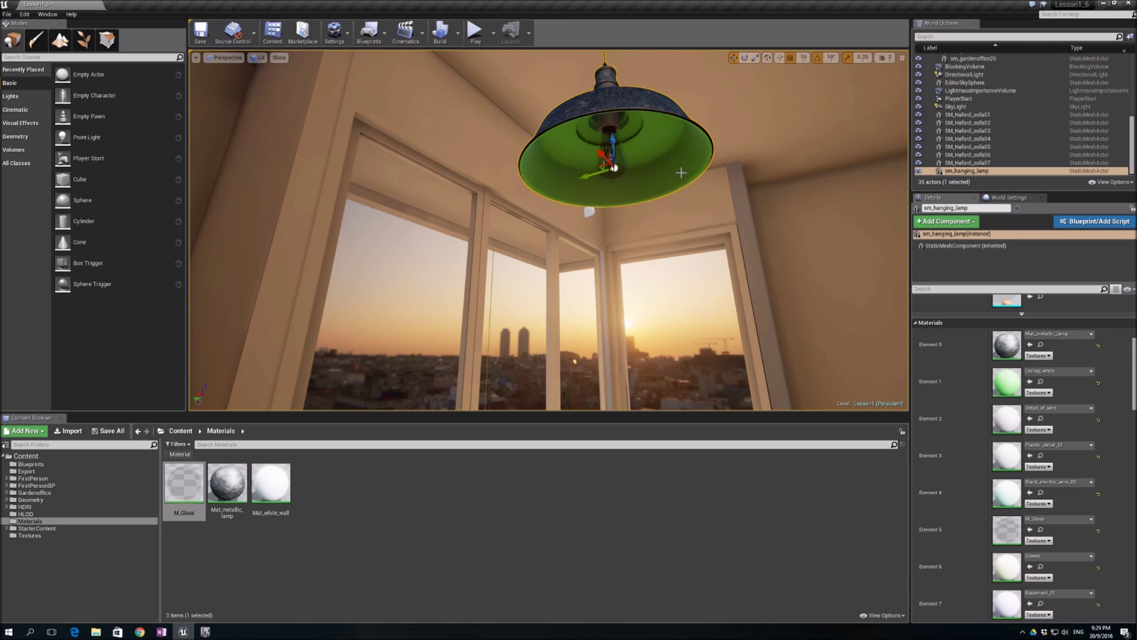
pyautogui.press('s')
pyautogui.moveTo(713, 334); pyautogui.dragTo(726, 311, button='right')
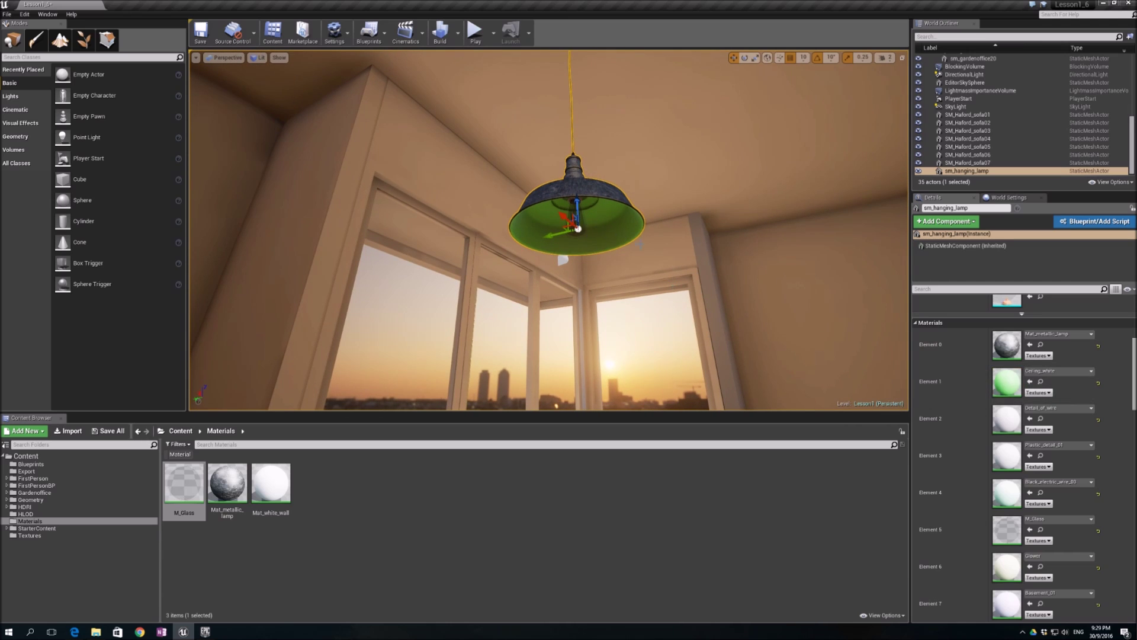
# - Assign Mat_metallic_lamp to the inner shade slot, Element 1, of the hanging lamp
pyautogui.click(1045, 374)
pyautogui.write('me')
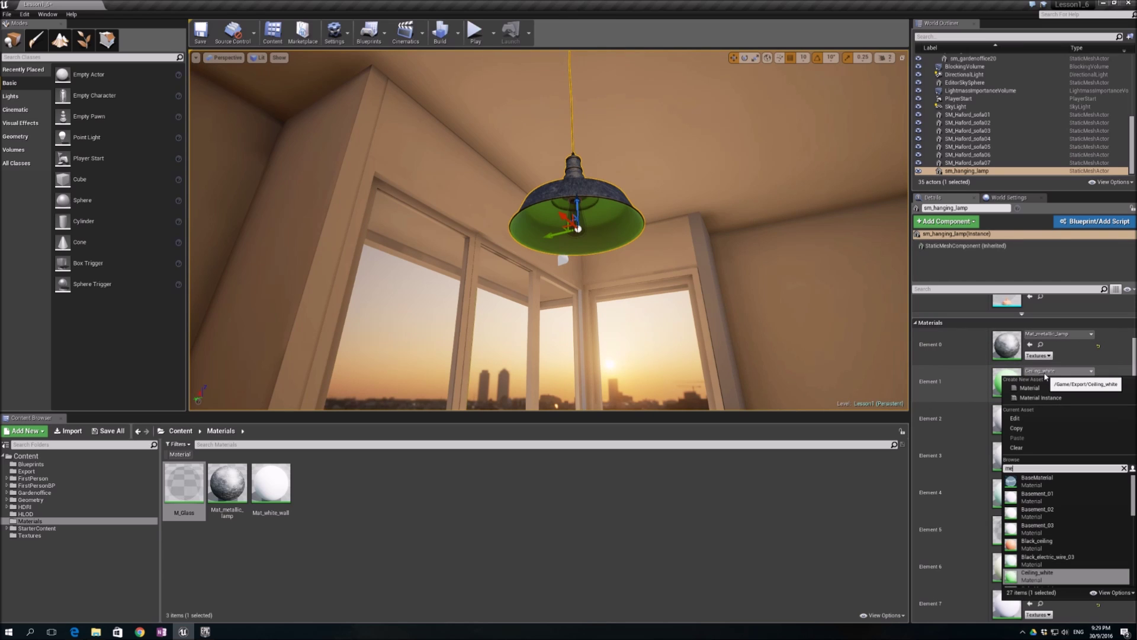
pyautogui.write('t')
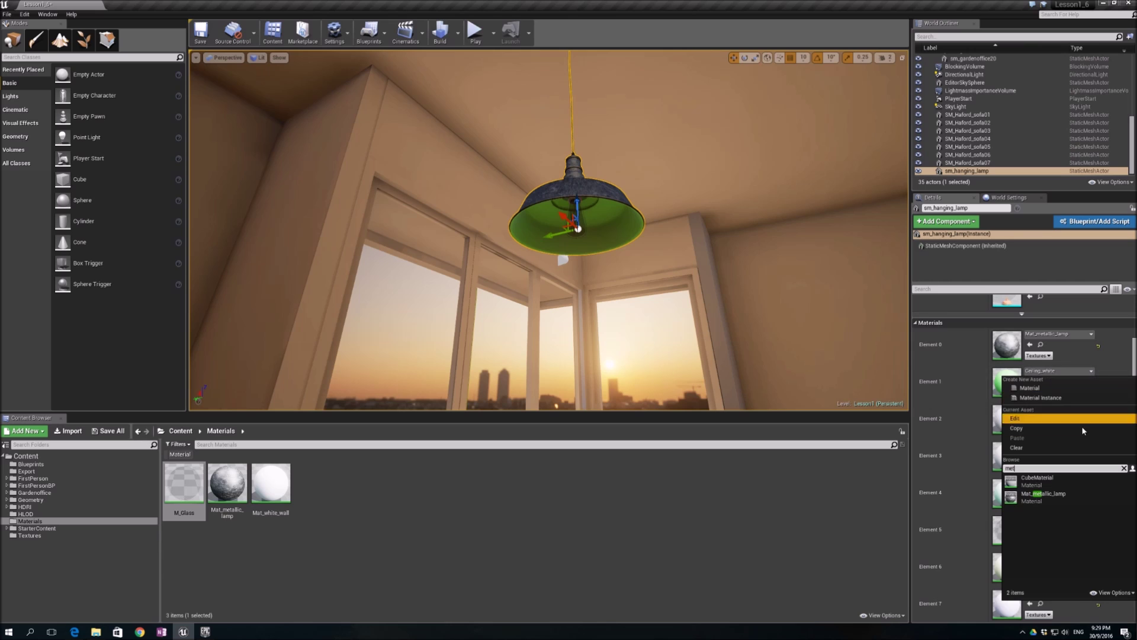
pyautogui.click(1042, 494)
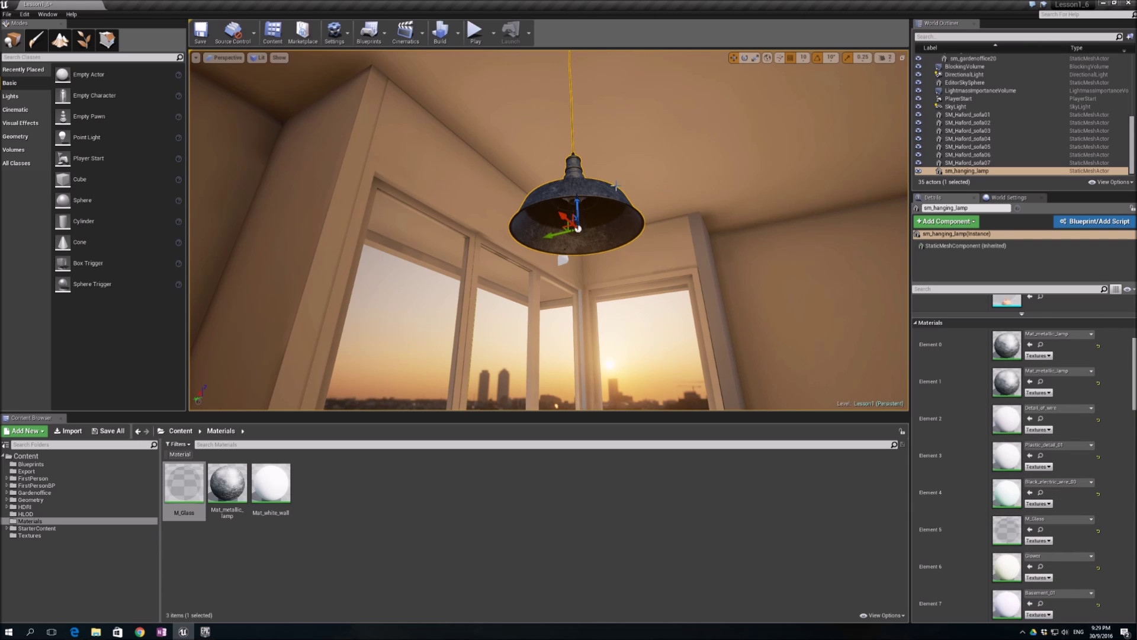
# - Change the base color of the lamp's Black_electric_wire_03 material to black, save the material and close its editor
pyautogui.click(574, 136)
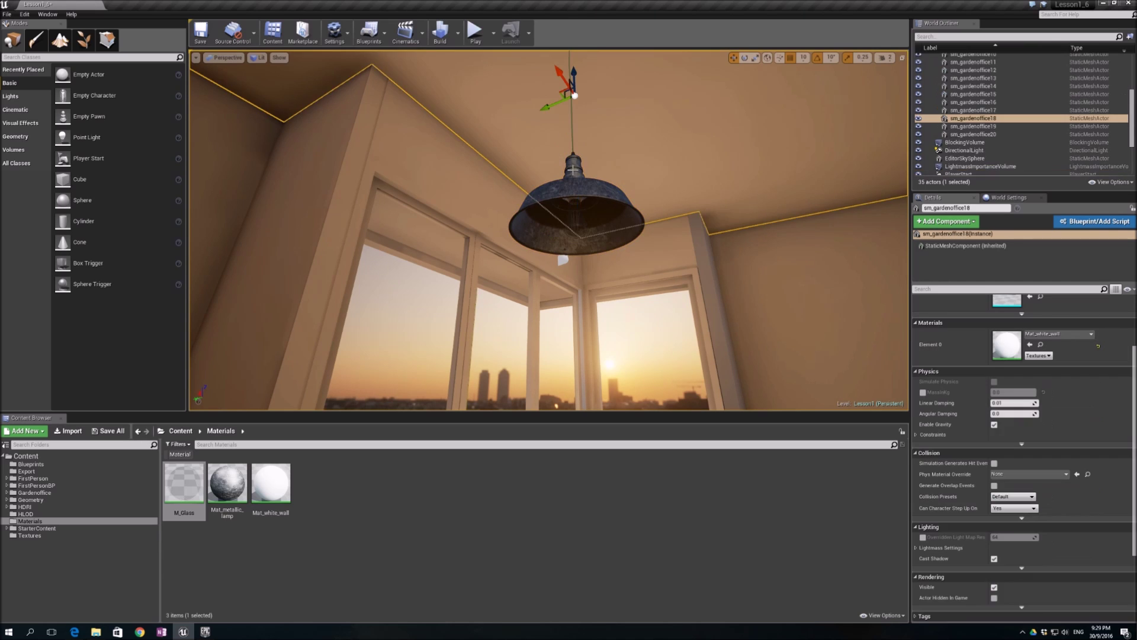
pyautogui.click(577, 220)
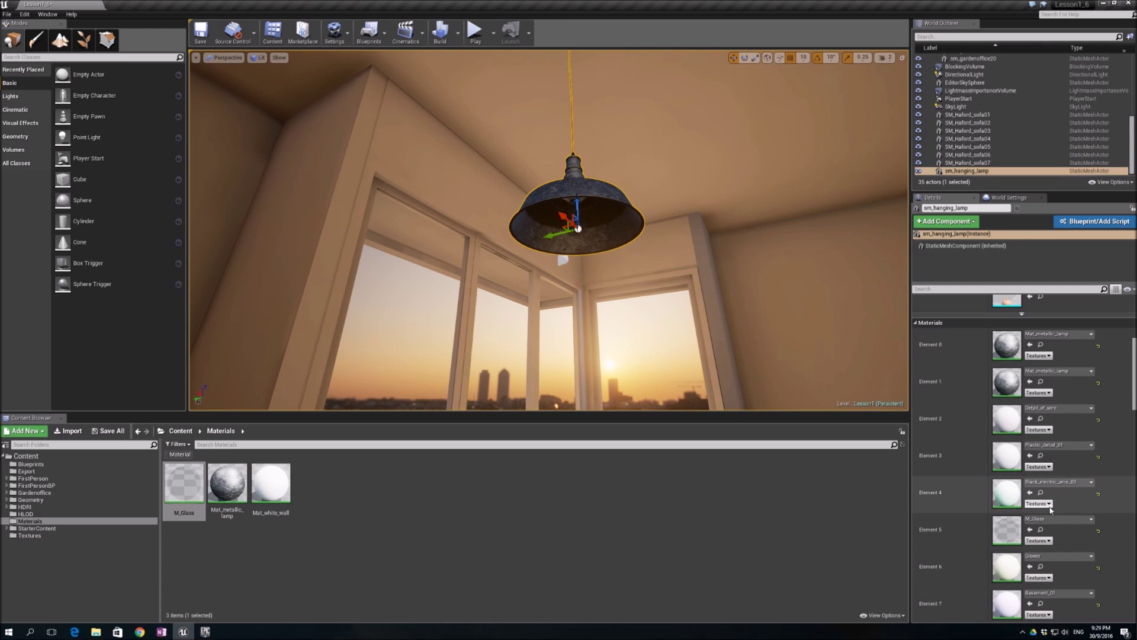
pyautogui.doubleClick(1005, 492)
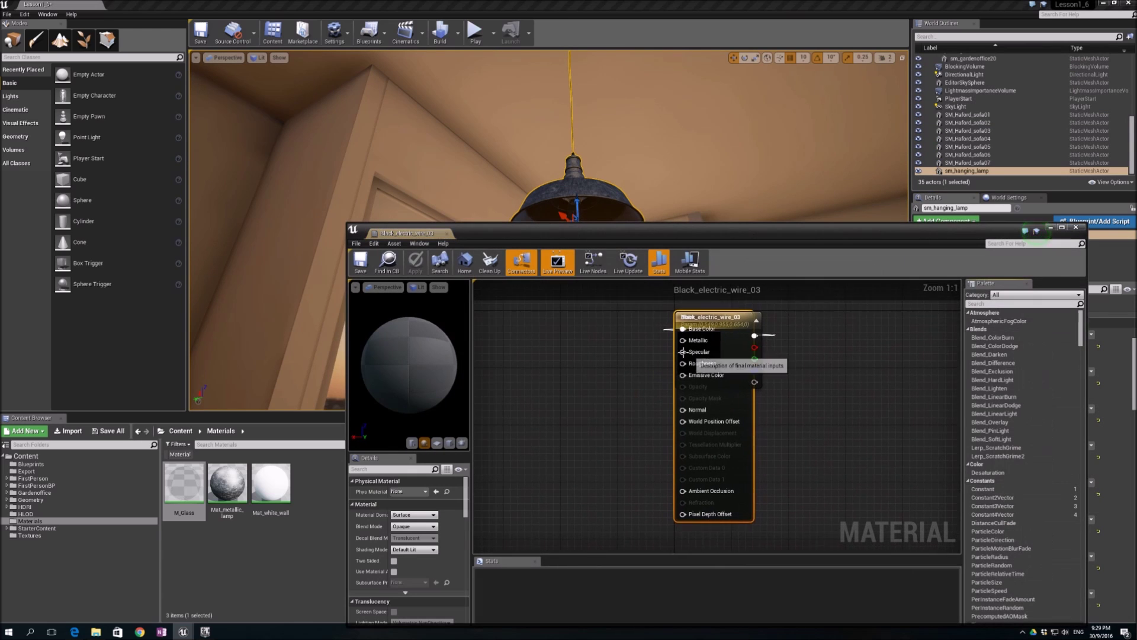
pyautogui.moveTo(721, 318); pyautogui.dragTo(827, 318)
pyautogui.doubleClick(703, 342)
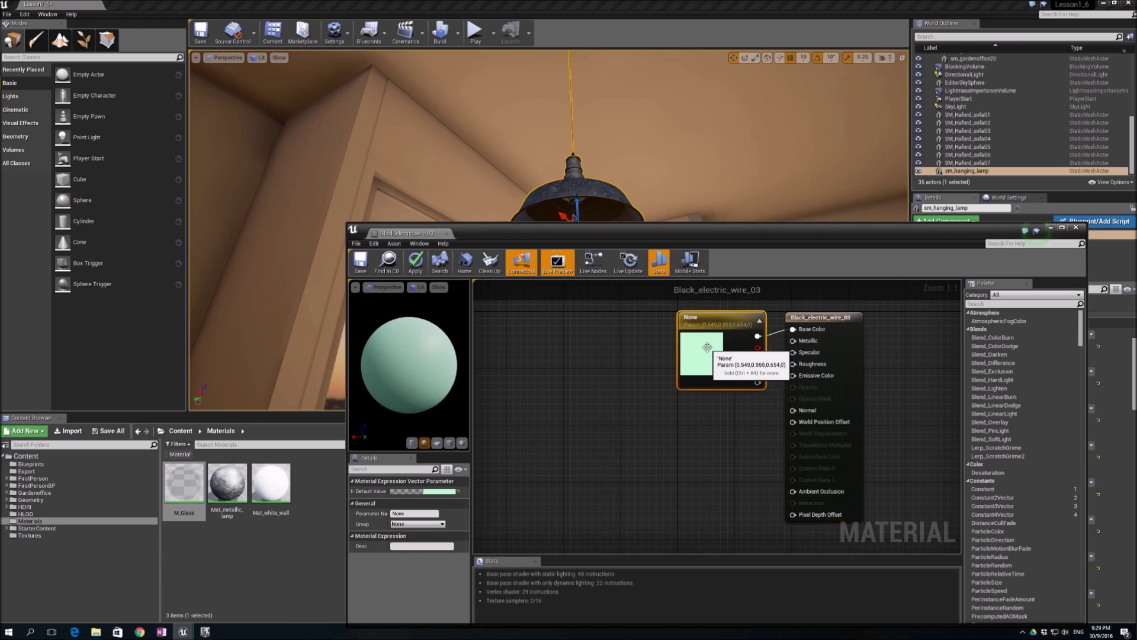
pyautogui.moveTo(840, 463); pyautogui.dragTo(840, 473)
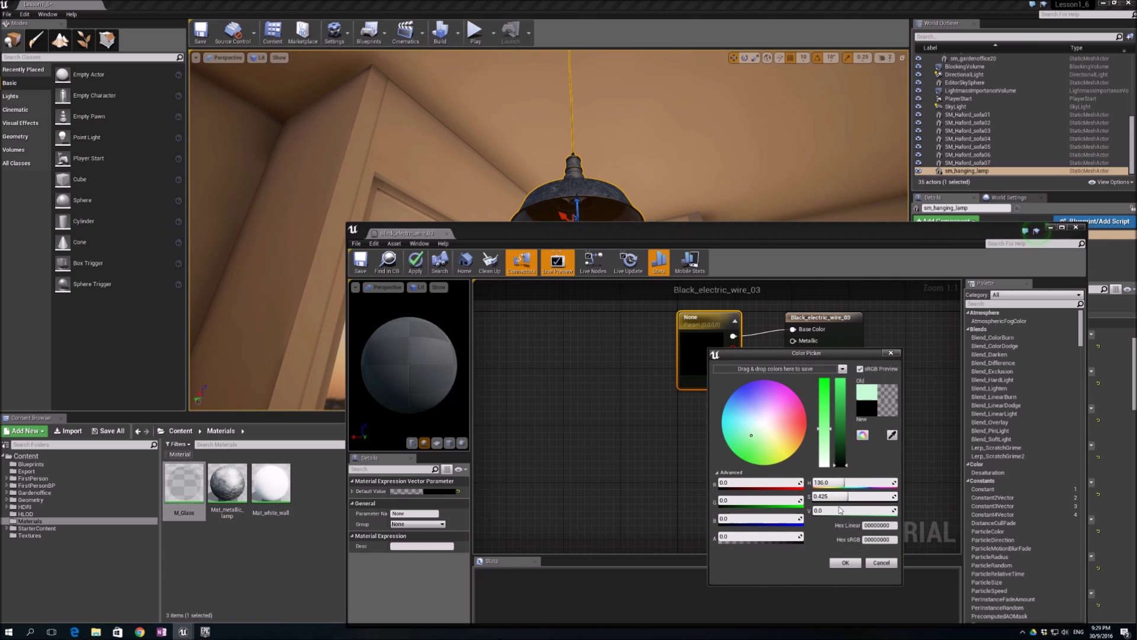
pyautogui.click(846, 563)
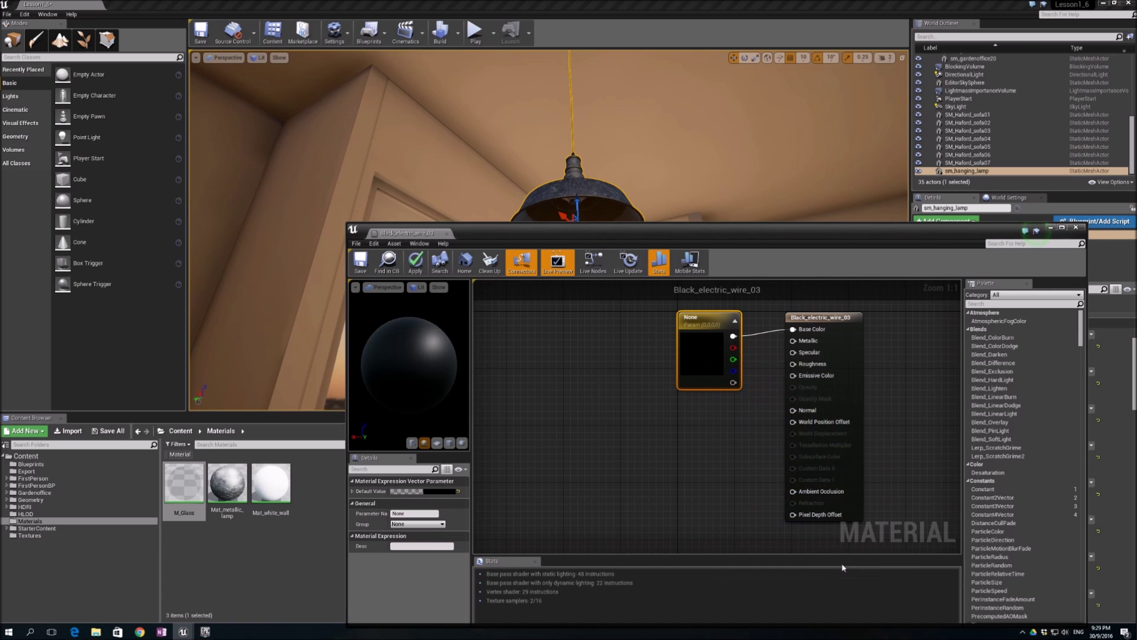
pyautogui.click(361, 261)
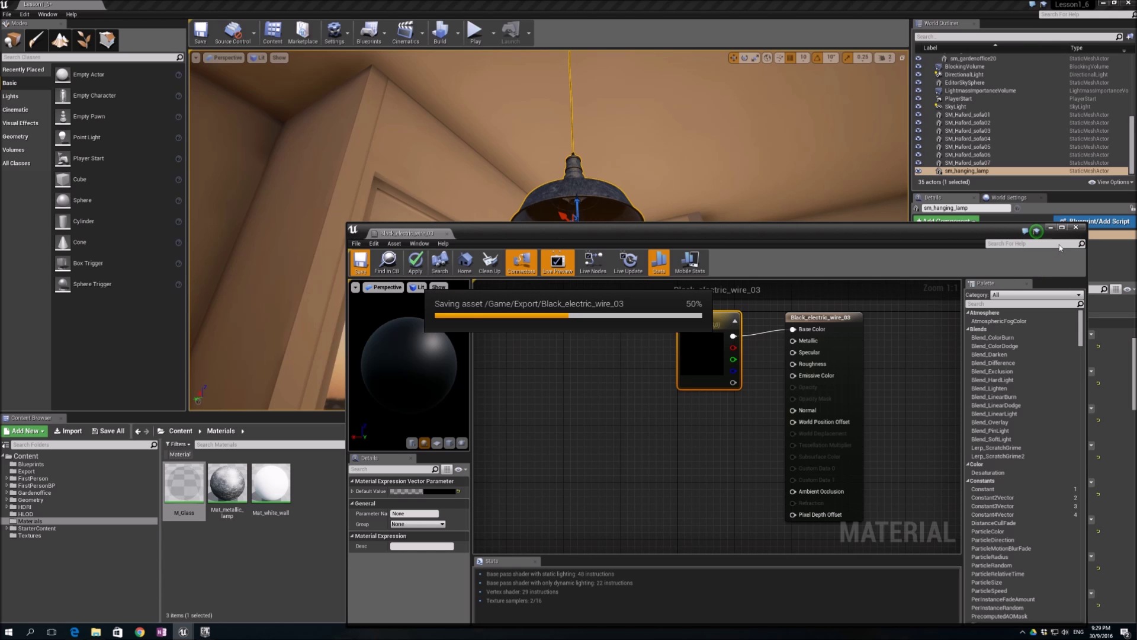
pyautogui.click(1076, 227)
# - Inspect the hanging lamp from the side and review its remaining material slots
pyautogui.click(826, 282)
pyautogui.moveTo(826, 281); pyautogui.dragTo(709, 299, button='right')
pyautogui.press('w')
pyautogui.press('d')
pyautogui.click(592, 220)
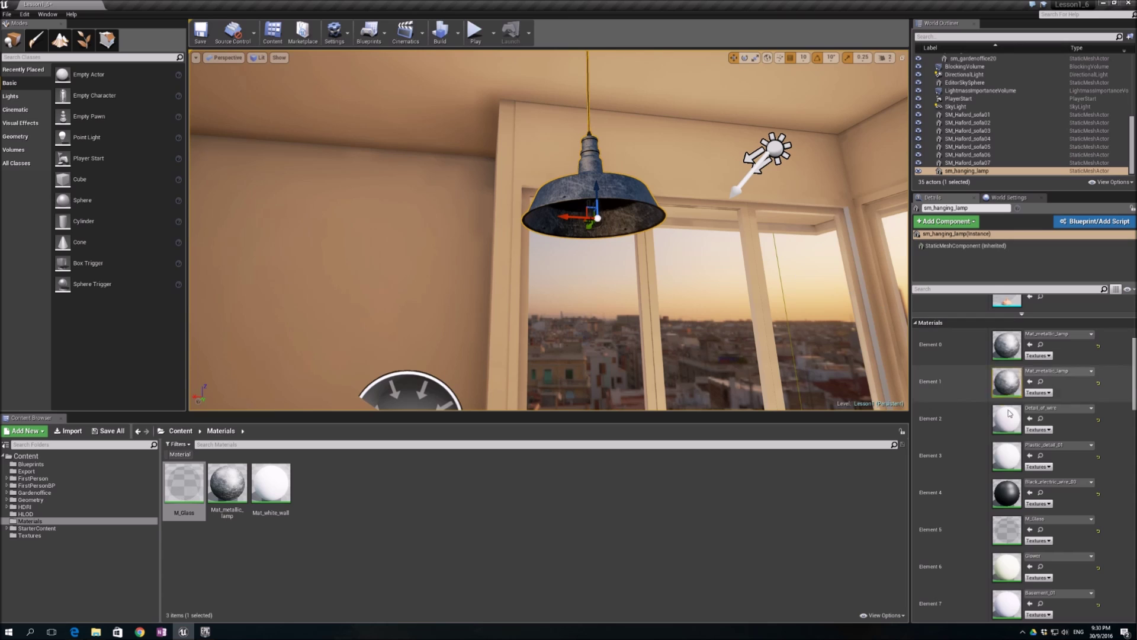
pyautogui.scroll(-4, 1021, 480)
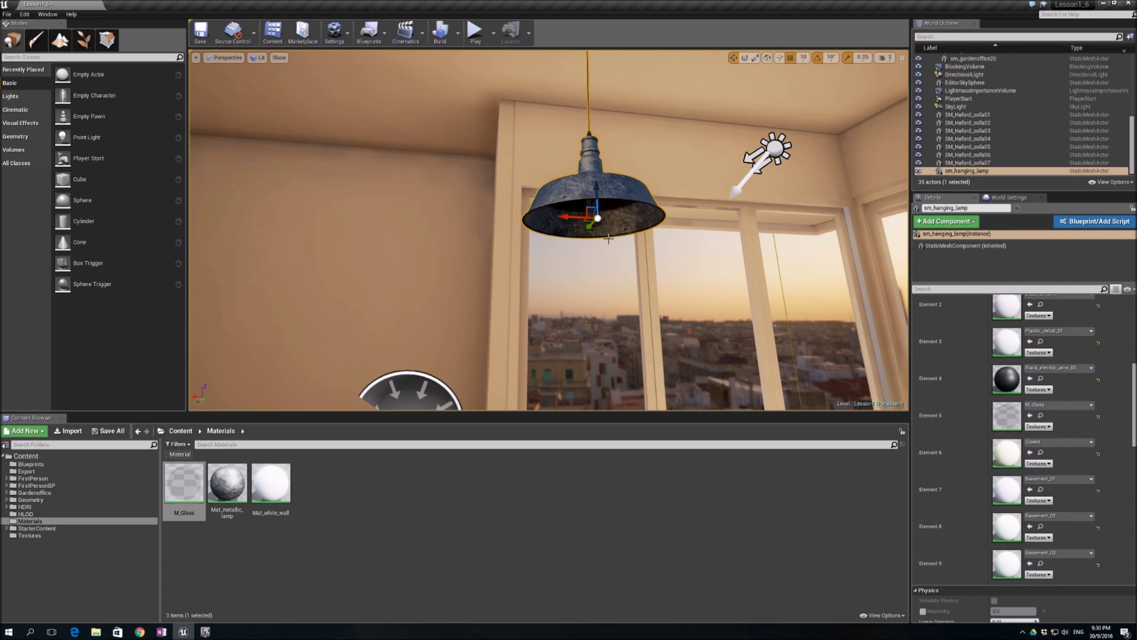
pyautogui.click(670, 165)
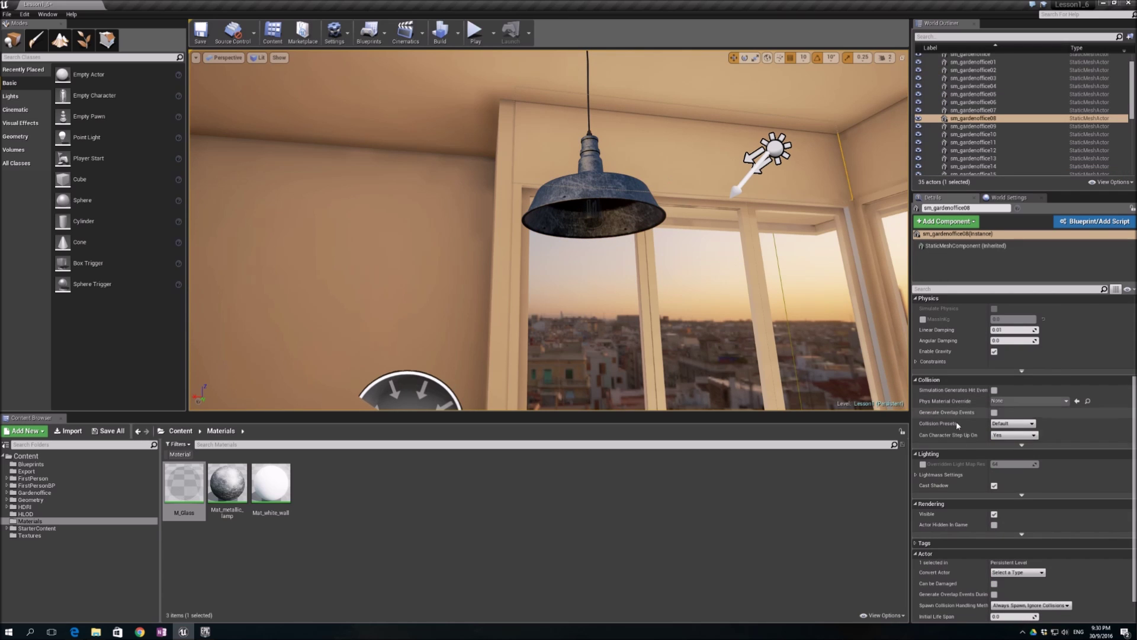
pyautogui.moveTo(732, 269); pyautogui.dragTo(732, 269, button='right')
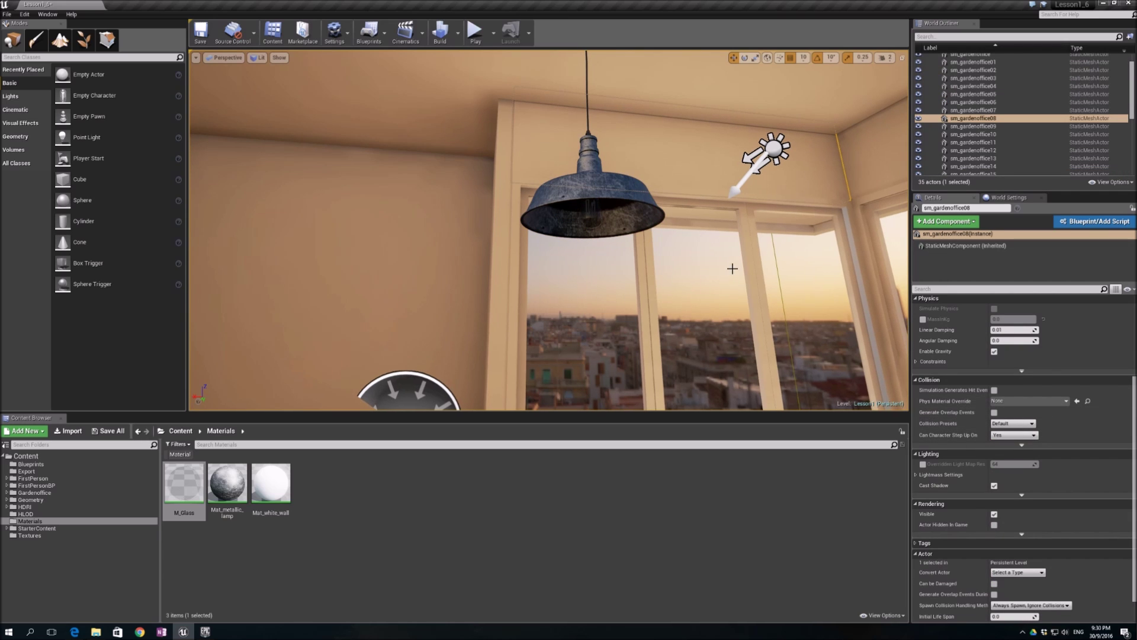
# - Set the base color of the hanging lamp's Glower material to orange, about R 0.904, G 0.32, B 0
pyautogui.click(585, 188)
pyautogui.doubleClick(1009, 458)
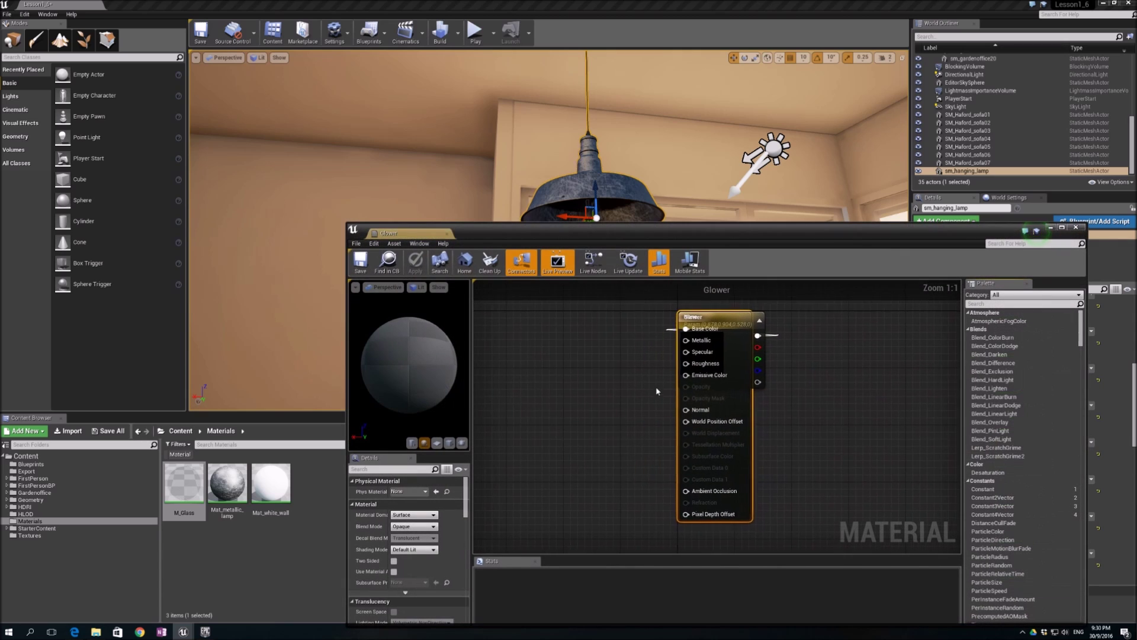
pyautogui.doubleClick(702, 346)
pyautogui.moveTo(788, 439); pyautogui.dragTo(798, 434)
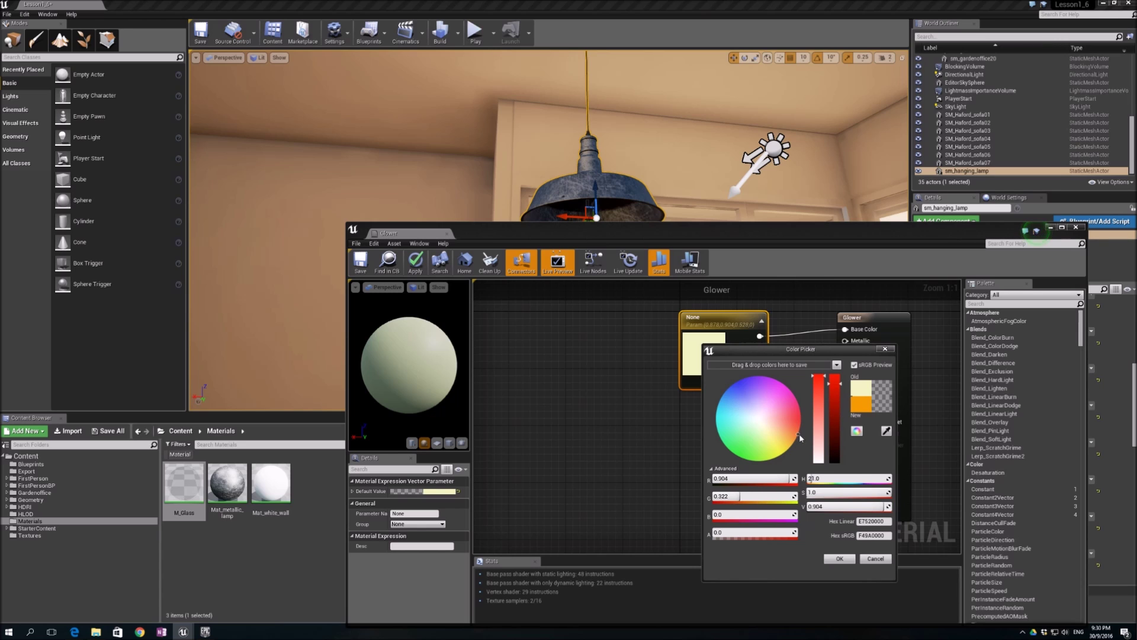
pyautogui.click(839, 559)
# - Add a Constant node to the Glower material graph below the color parameter
pyautogui.rightClick(709, 442)
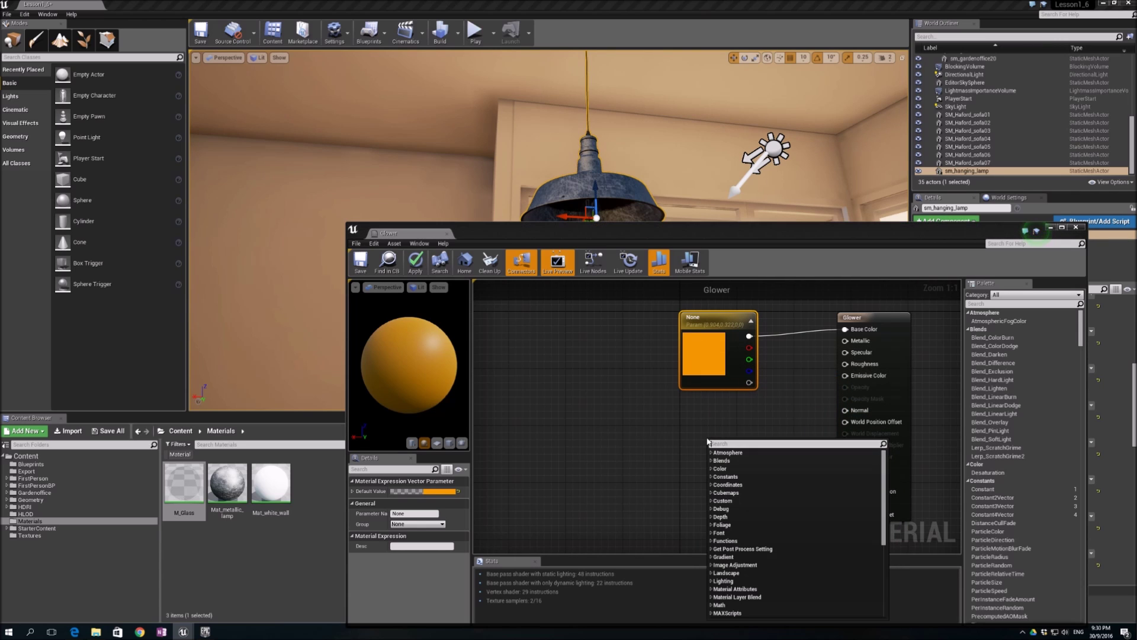
pyautogui.write('constant')
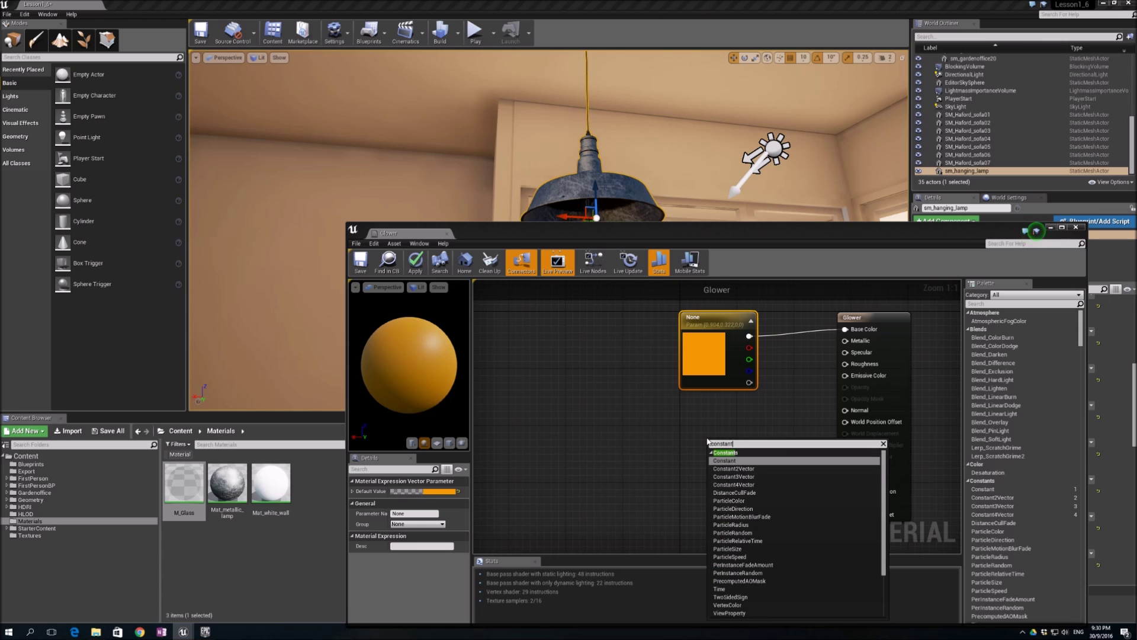
pyautogui.press('Return')
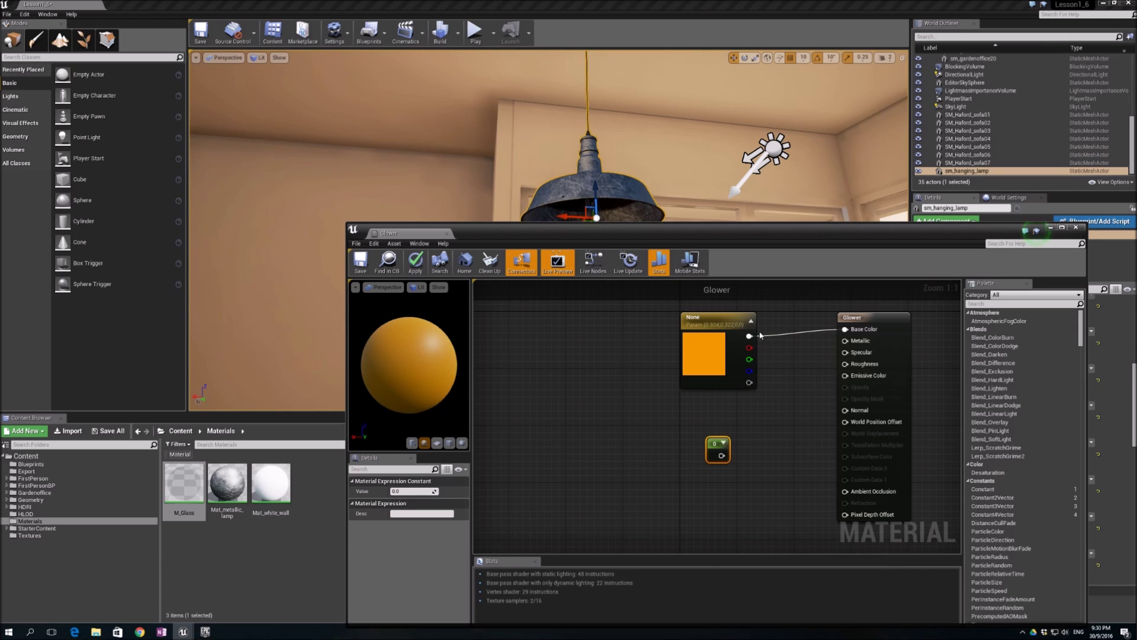
# - Multiply the constant by the orange color parameter with a Multiply node and connect the result to Emissive Color
pyautogui.moveTo(722, 455); pyautogui.dragTo(750, 427)
pyautogui.write('mu;lt')
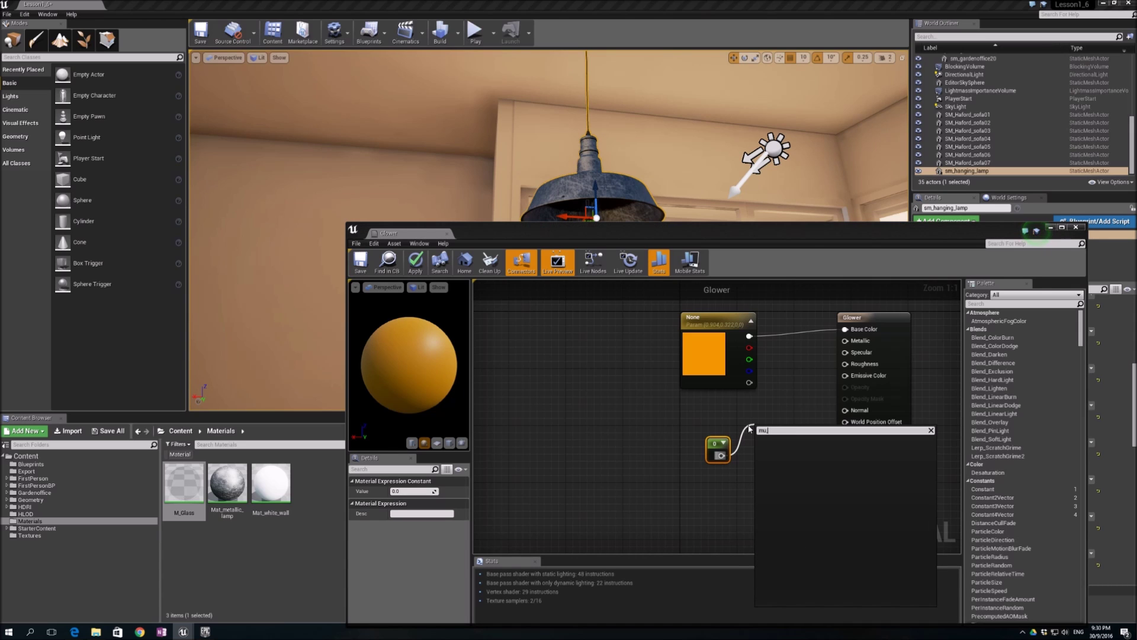
pyautogui.press('BackSpace')
pyautogui.write('ltiple')
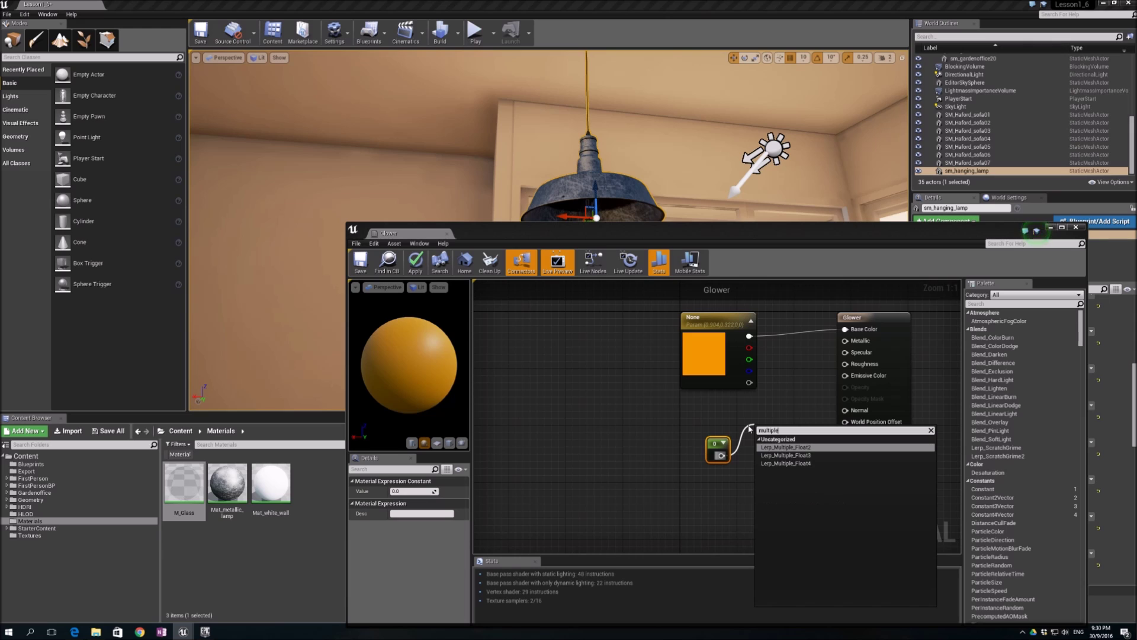
pyautogui.press('BackSpace')
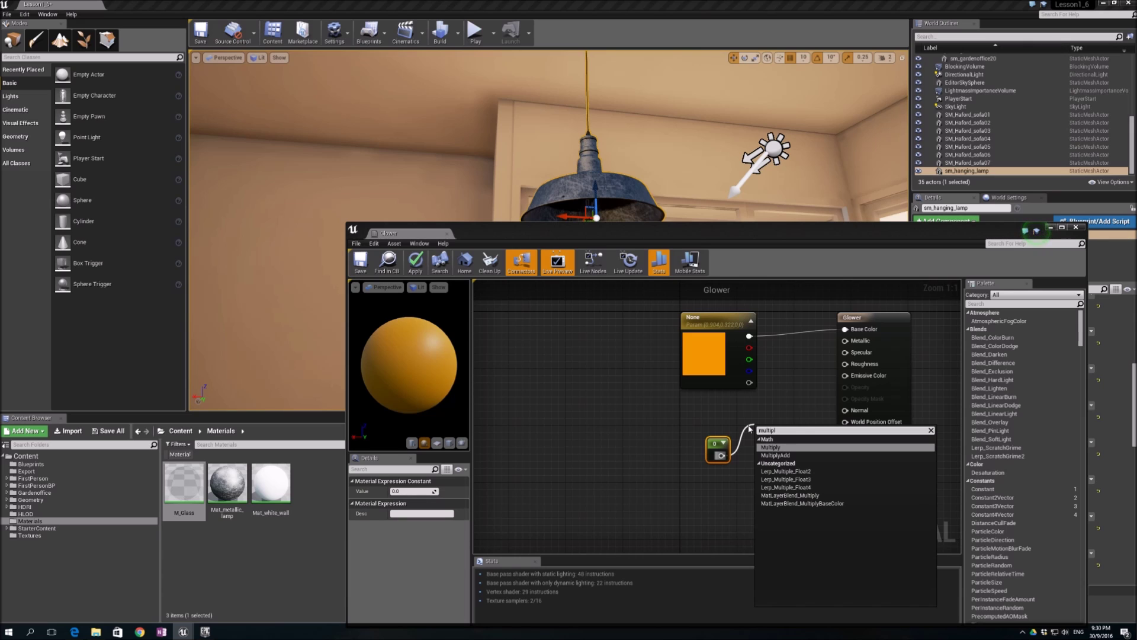
pyautogui.press('Return')
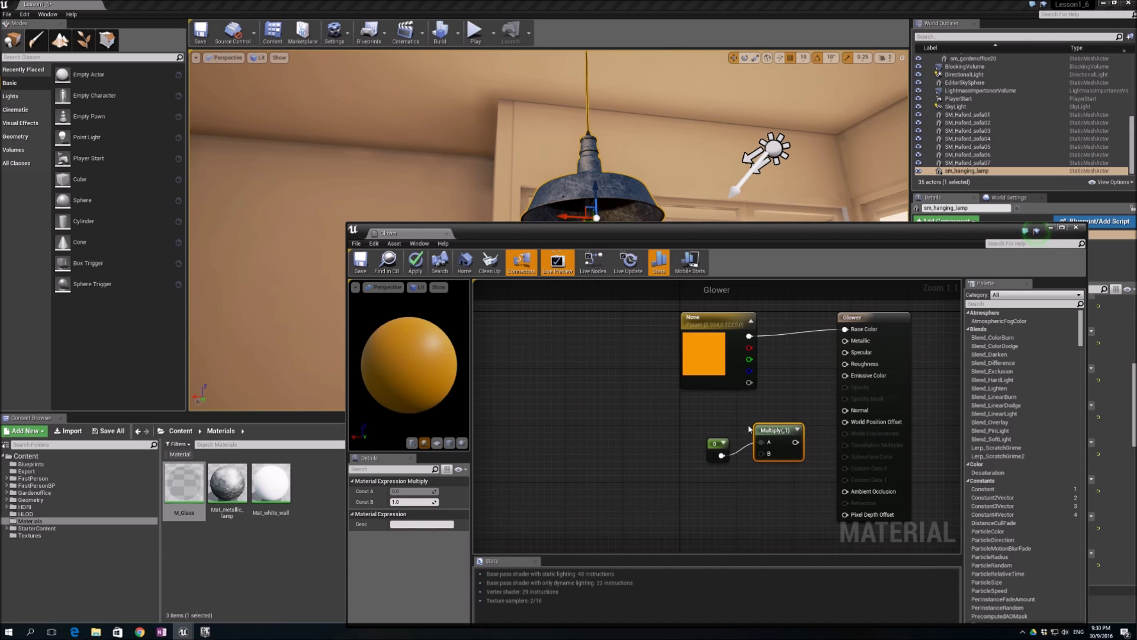
pyautogui.moveTo(795, 441); pyautogui.dragTo(846, 376)
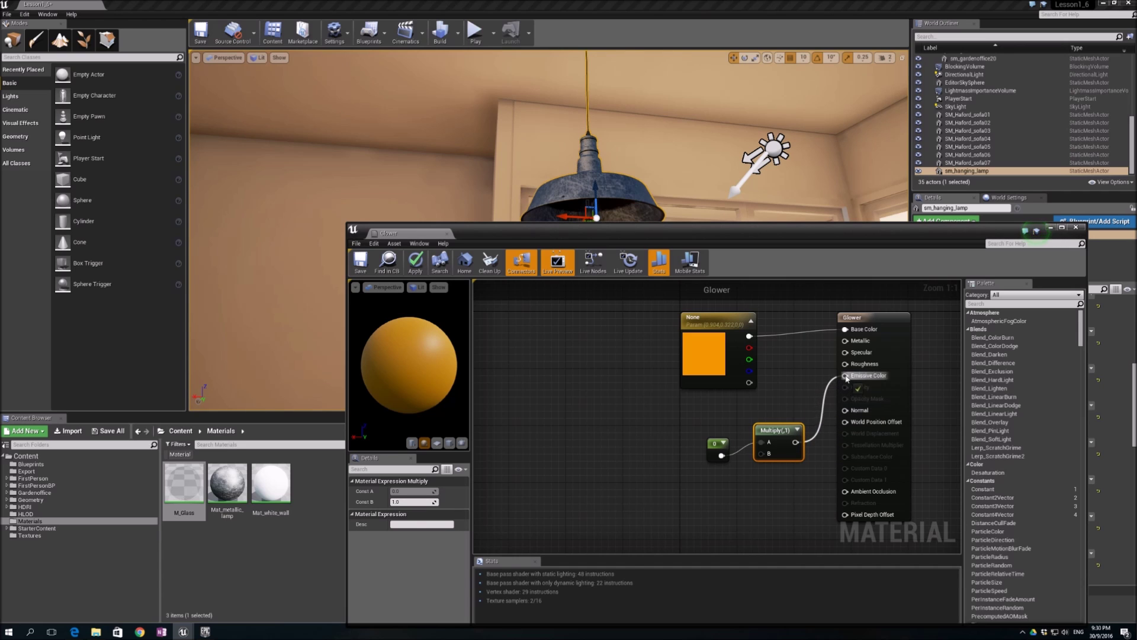
pyautogui.moveTo(749, 337); pyautogui.dragTo(763, 453)
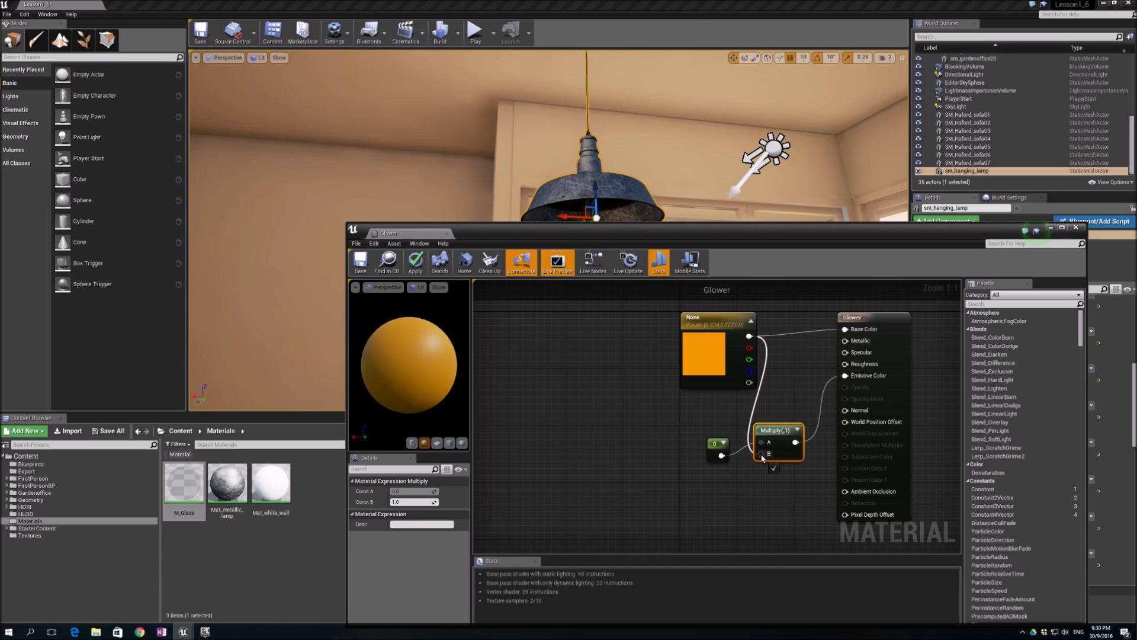
# - Set the Constant node's value to 3, save the Glower material and close its editor
pyautogui.click(717, 449)
pyautogui.click(407, 492)
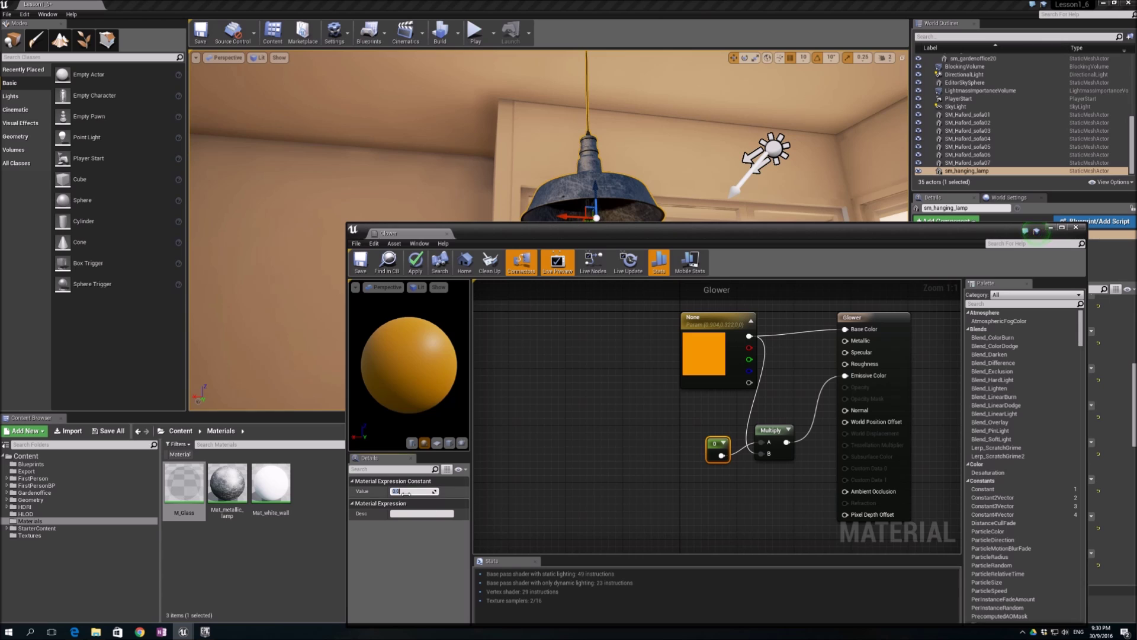
pyautogui.write('3')
pyautogui.press('Return')
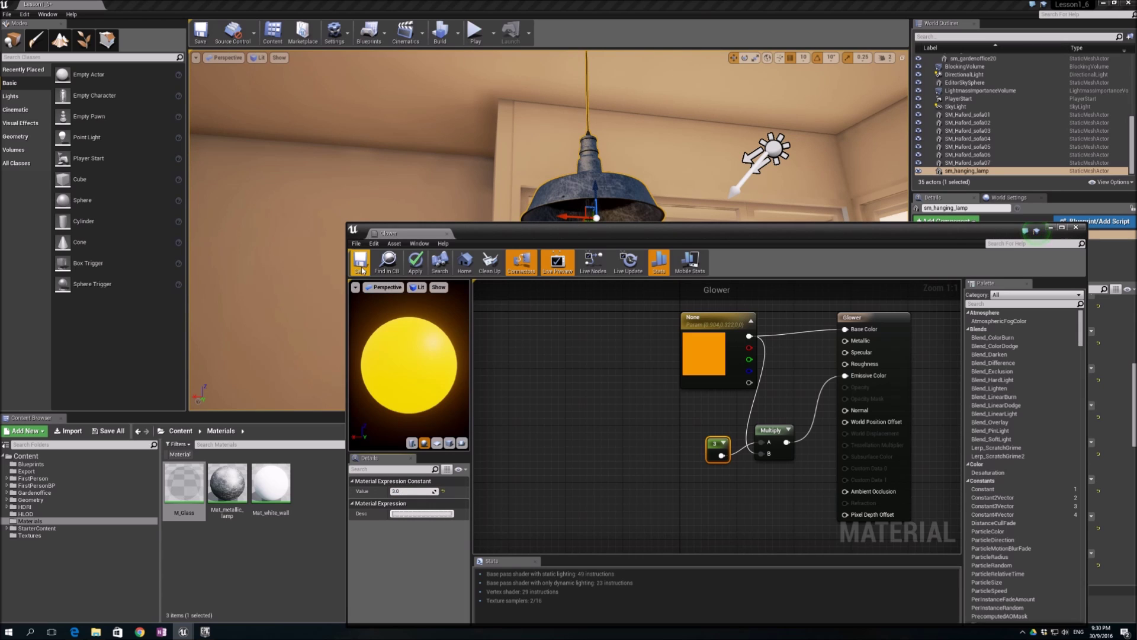
pyautogui.click(1077, 228)
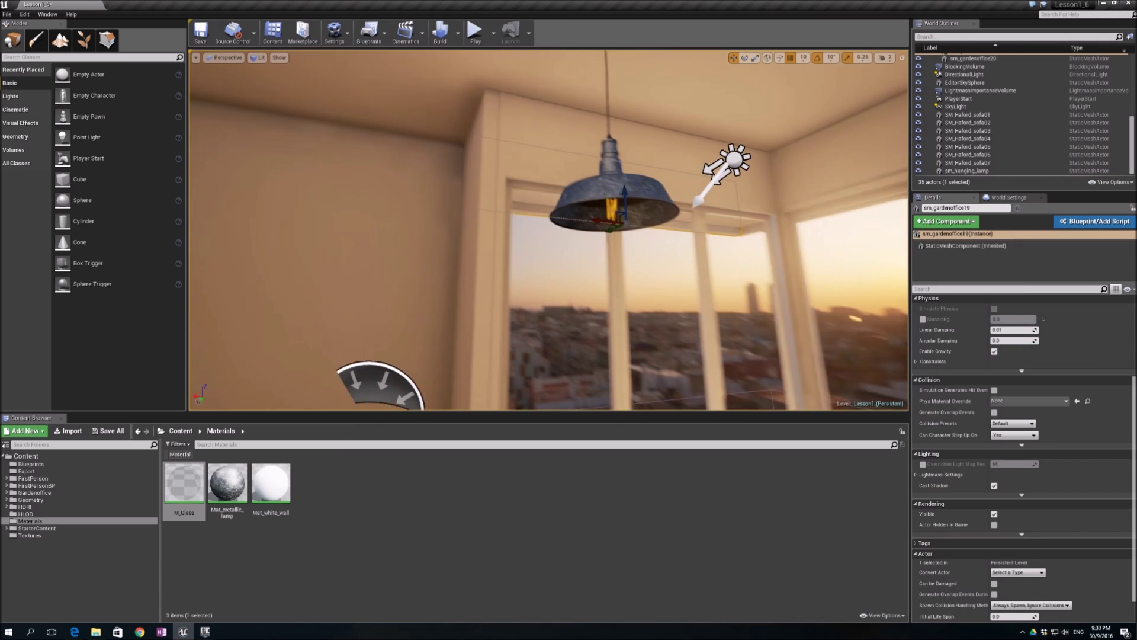
# - Change the hanging lamp's Glower material color to a yellower orange, R 0.904, G 0.46, B 0, then save it and close its editor
pyautogui.moveTo(640, 198); pyautogui.dragTo(675, 224, button='right')
pyautogui.moveTo(603, 194); pyautogui.dragTo(614, 183, button='right')
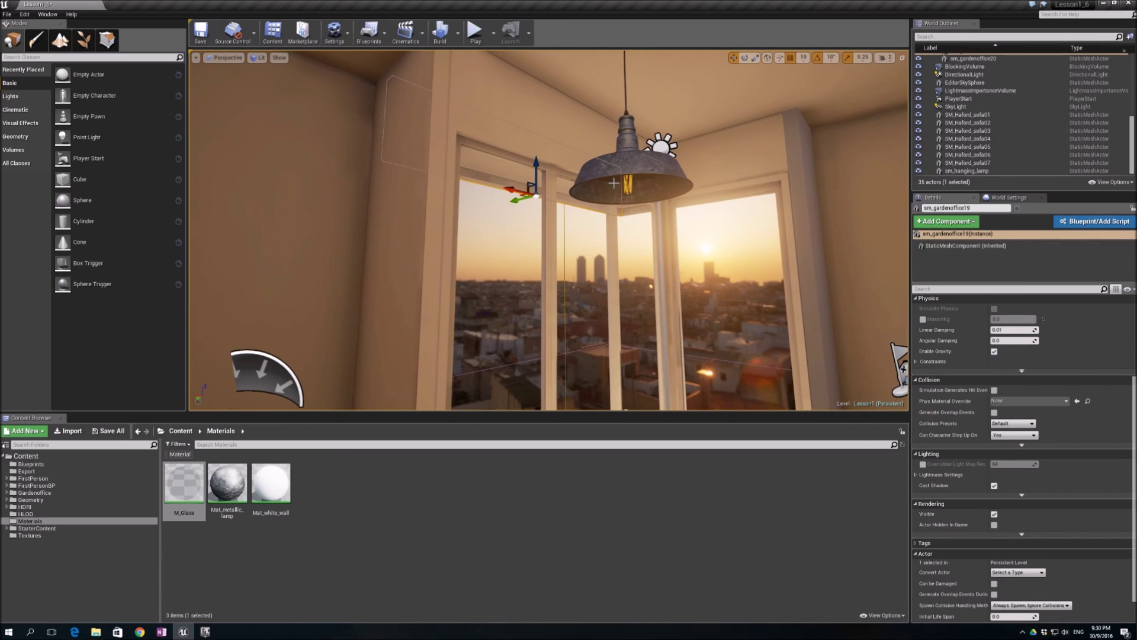
pyautogui.click(627, 185)
pyautogui.click(723, 176)
pyautogui.moveTo(723, 176)
pyautogui.mouseDown(button='right')
pyautogui.moveTo(699, 178)
pyautogui.moveTo(746, 181)
pyautogui.moveTo(724, 169)
pyautogui.mouseUp(button='right')
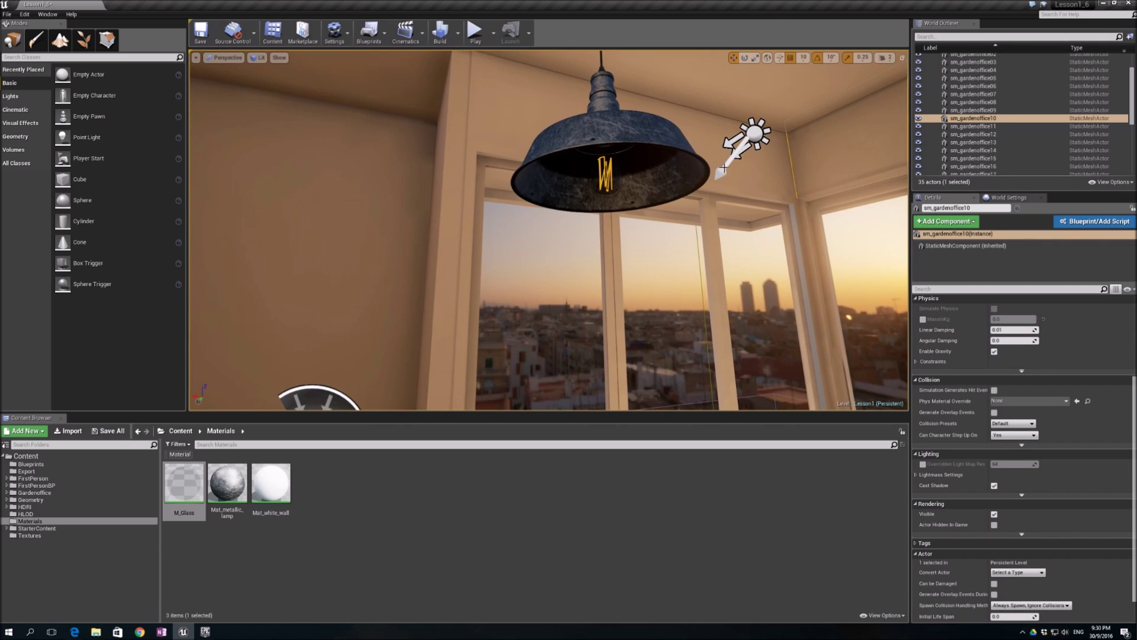
pyautogui.click(616, 171)
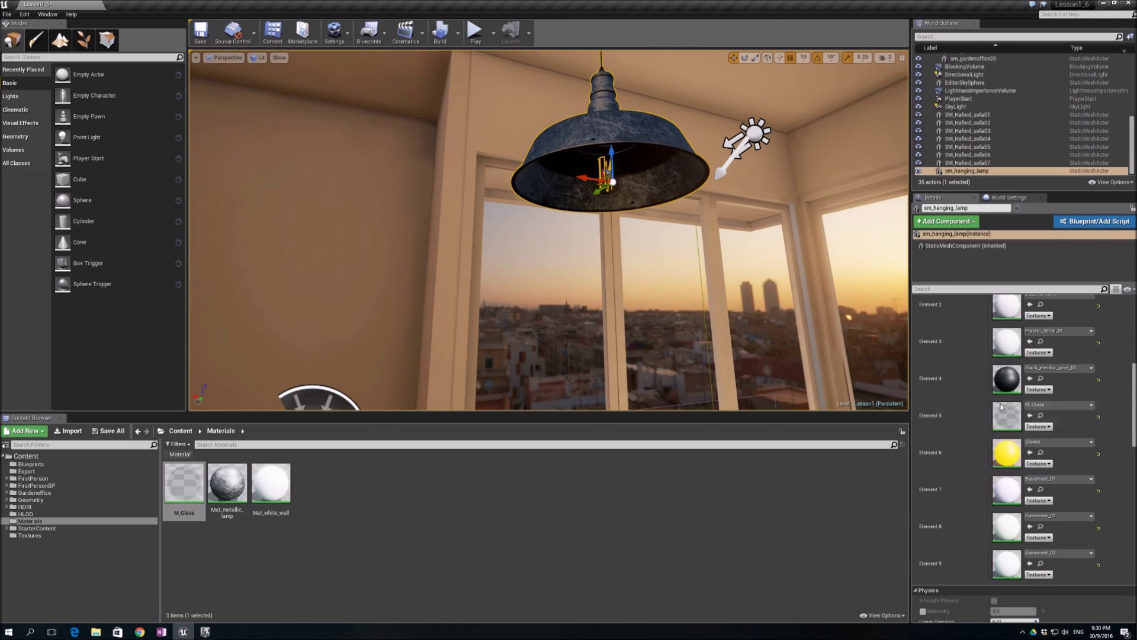
pyautogui.doubleClick(1007, 456)
pyautogui.doubleClick(562, 353)
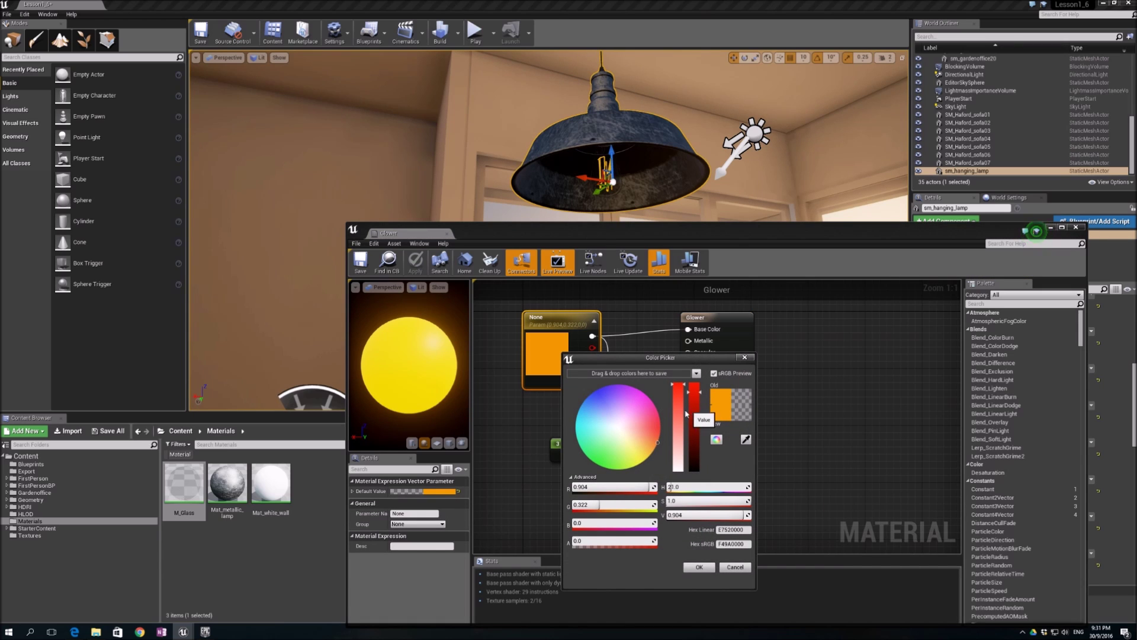
pyautogui.moveTo(656, 440); pyautogui.dragTo(655, 448)
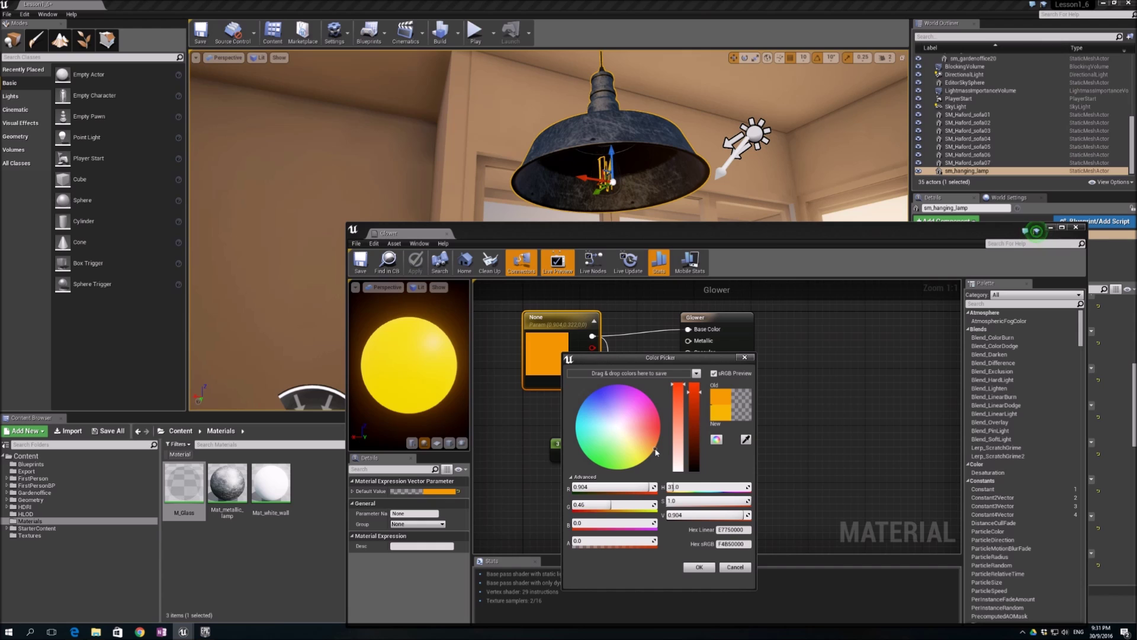
pyautogui.click(699, 567)
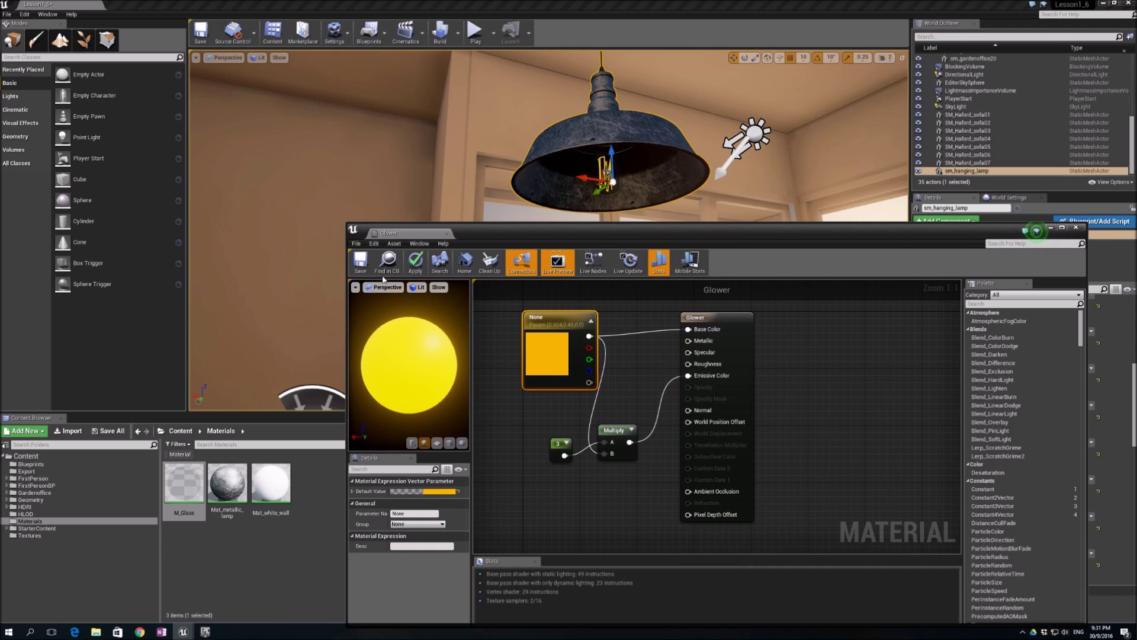
pyautogui.click(361, 263)
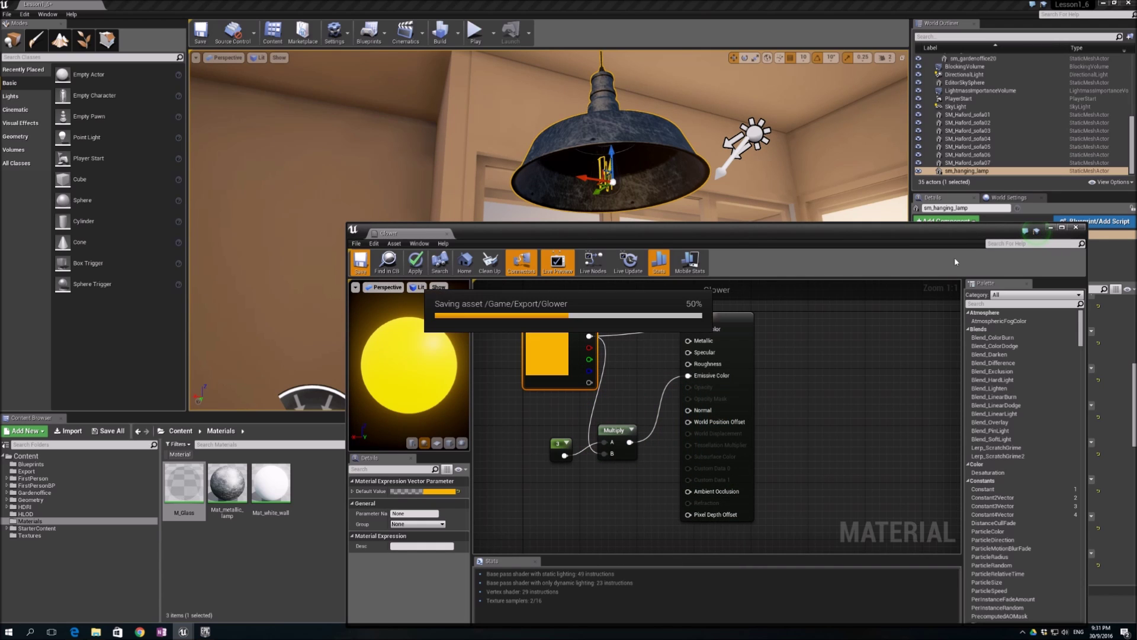
pyautogui.click(1078, 228)
# - Check the hanging lamp's material slots and lightmap resolution in its properties
pyautogui.click(847, 315)
pyautogui.moveTo(847, 315); pyautogui.dragTo(892, 341, button='right')
pyautogui.press('s')
pyautogui.press('w')
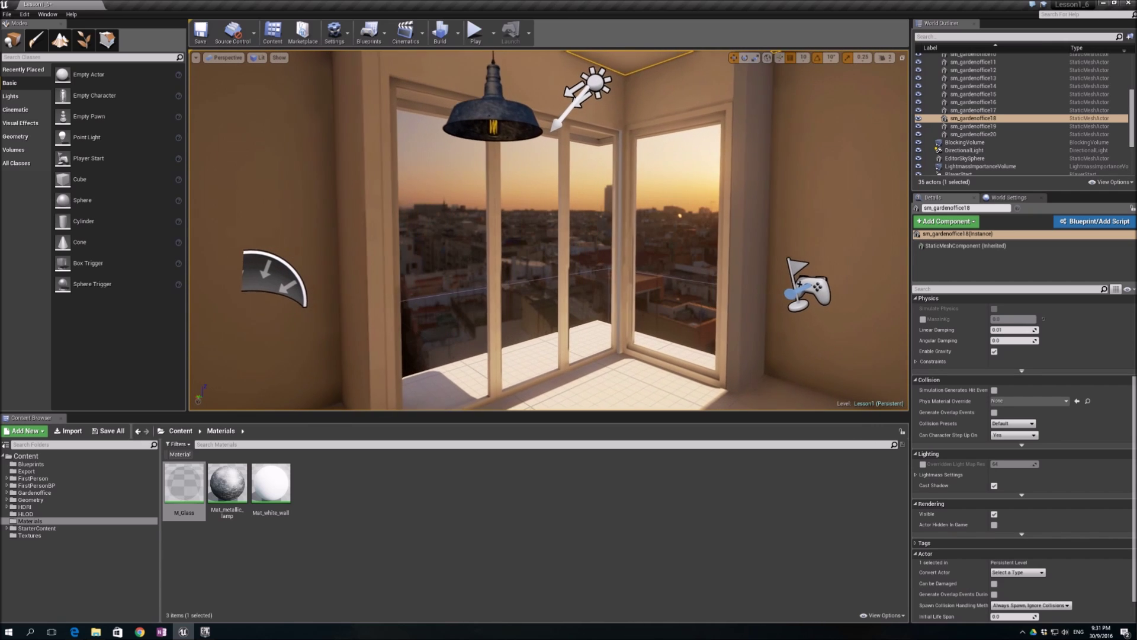
pyautogui.click(489, 104)
pyautogui.scroll(-5, 1007, 462)
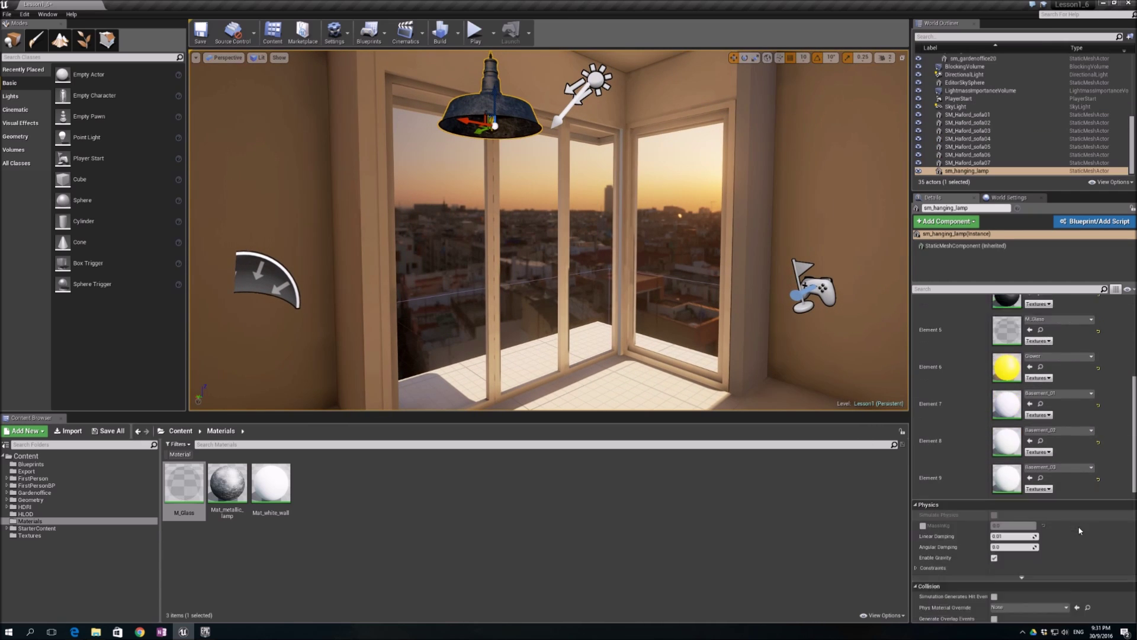
pyautogui.scroll(-3, 1031, 516)
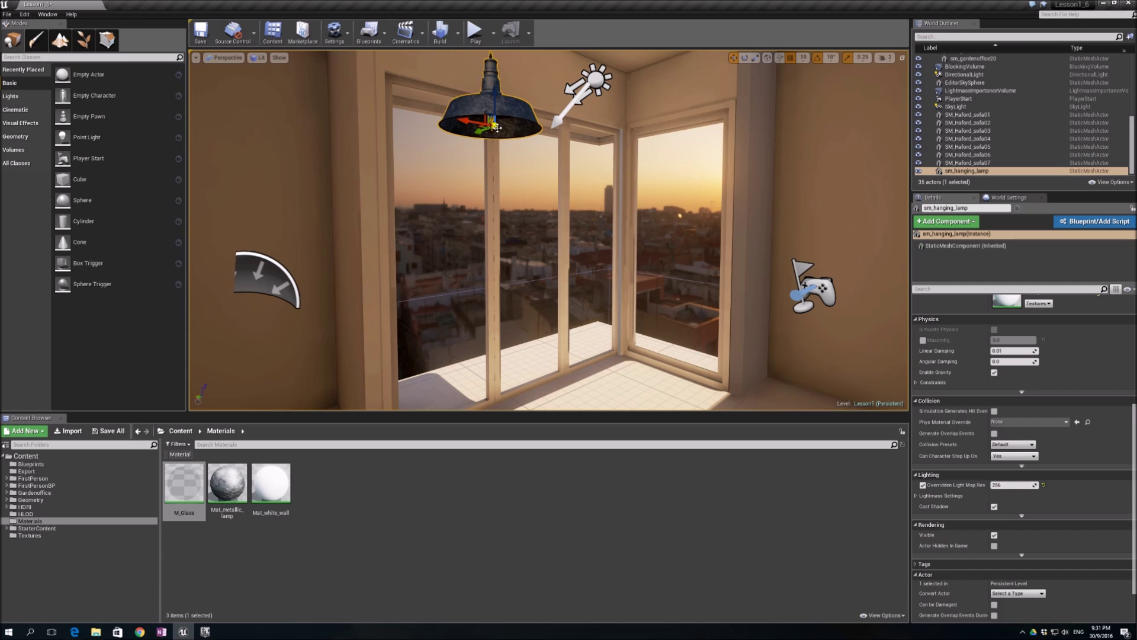
pyautogui.moveTo(508, 133); pyautogui.dragTo(540, 128, button='right')
pyautogui.press('s')
pyautogui.press('a')
pyautogui.press('w')
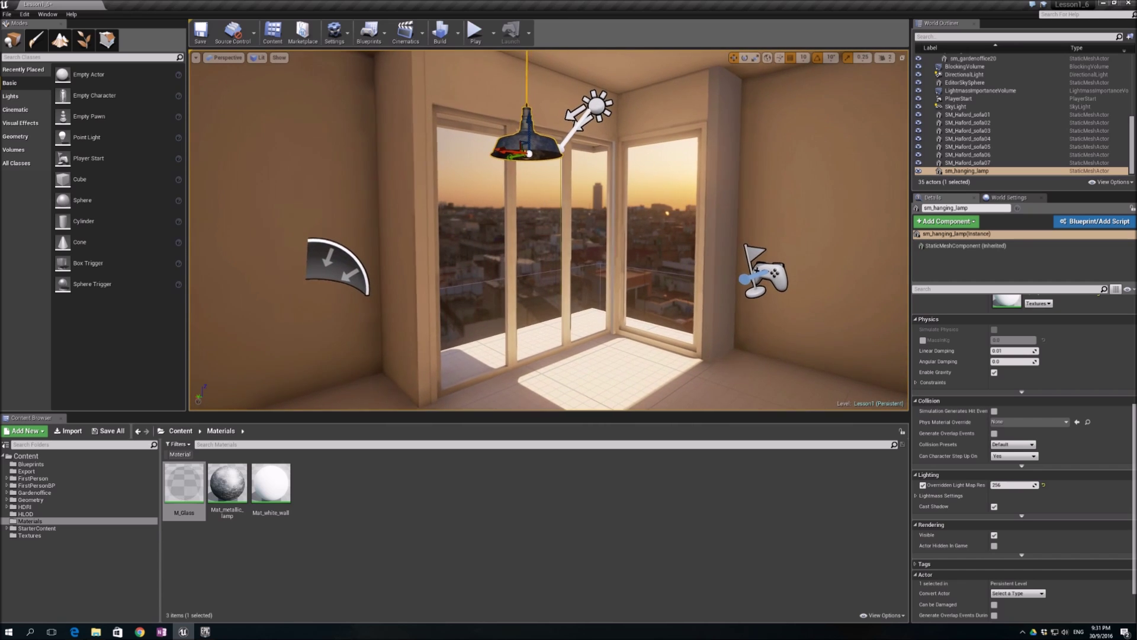
# - Examine the hanging lamp's shade and glowing filament against the windows and walls from several viewpoints in the room
pyautogui.click(792, 199)
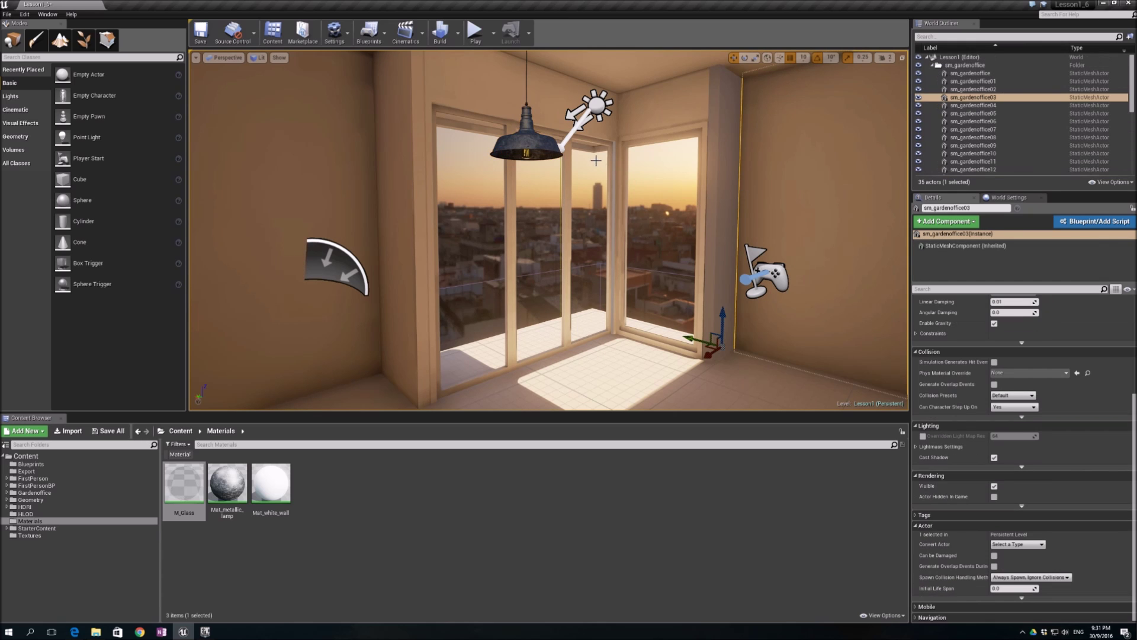
pyautogui.click(536, 145)
pyautogui.click(597, 107)
pyautogui.press('w')
pyautogui.moveTo(743, 137)
pyautogui.mouseDown(button='right')
pyautogui.moveTo(742, 122)
pyautogui.moveTo(743, 137)
pyautogui.mouseUp(button='right')
pyautogui.click(760, 182)
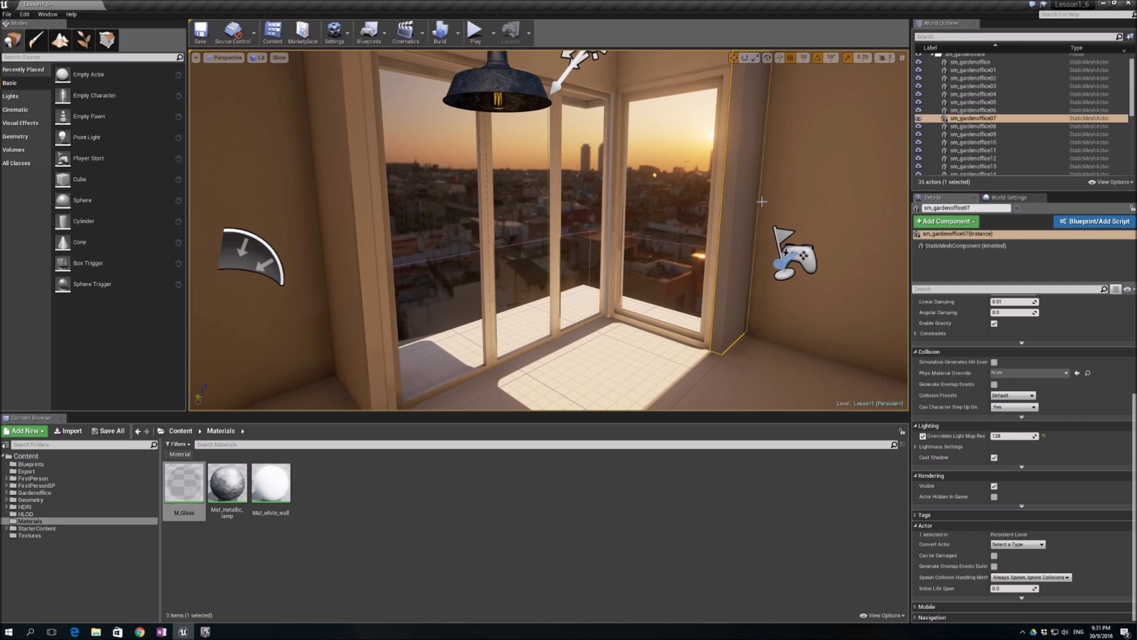
pyautogui.moveTo(765, 224); pyautogui.dragTo(773, 198, button='right')
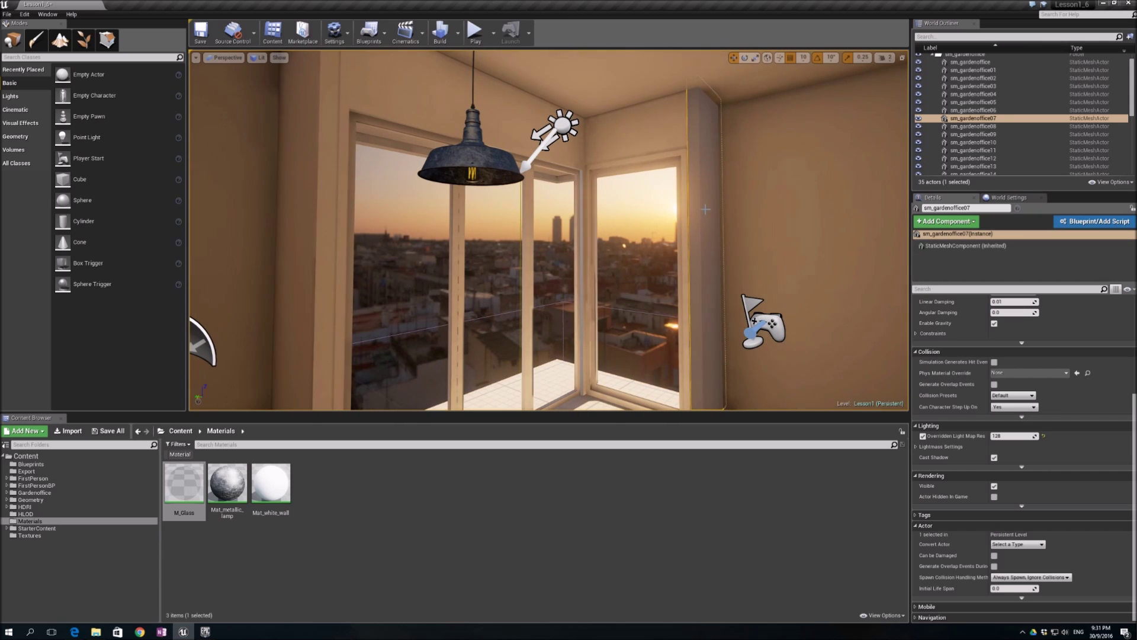
pyautogui.moveTo(706, 209)
pyautogui.mouseDown(button='right')
pyautogui.moveTo(721, 201)
pyautogui.moveTo(724, 221)
pyautogui.mouseUp(button='right')
pyautogui.press('a')
pyautogui.press('s')
pyautogui.press('s')
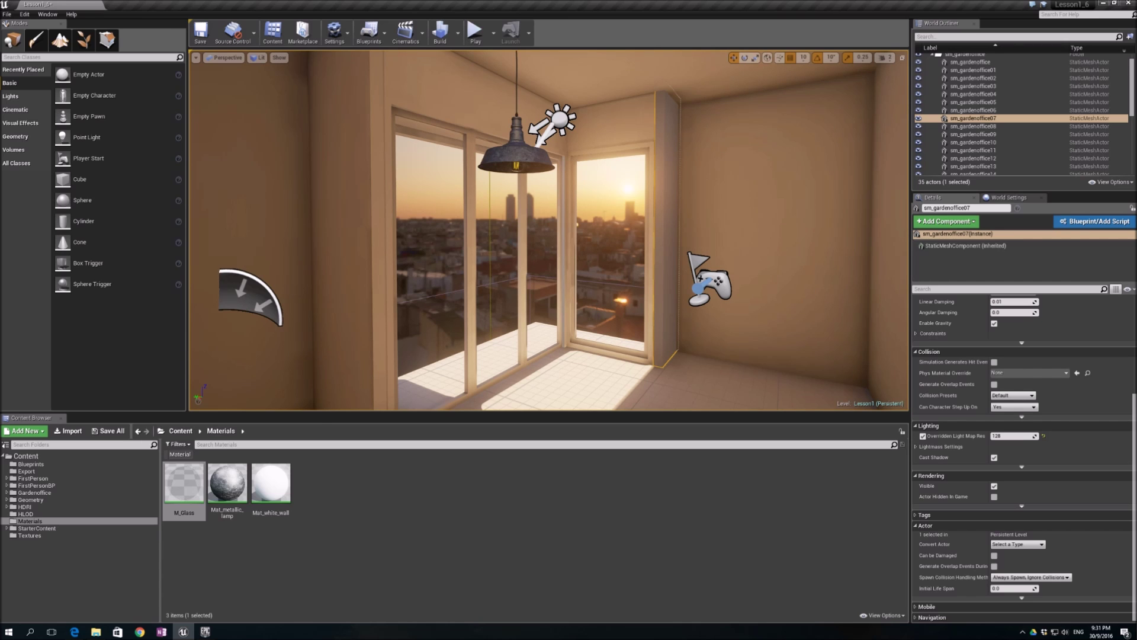
pyautogui.press('w')
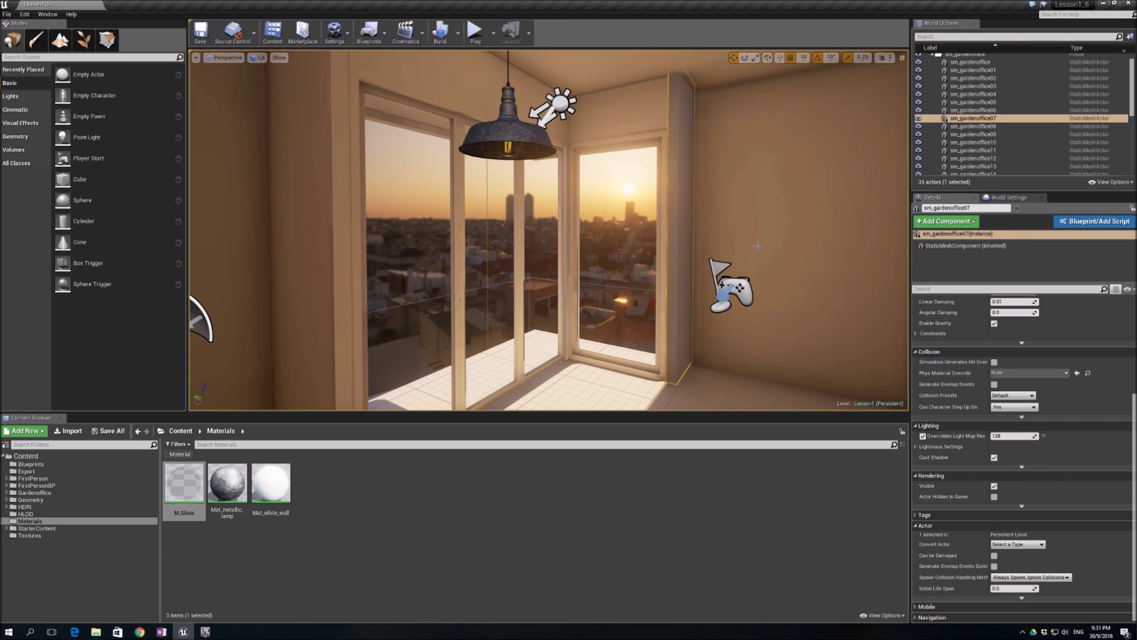
pyautogui.moveTo(764, 227); pyautogui.dragTo(656, 179, button='right')
pyautogui.press('s')
pyautogui.press('w')
pyautogui.press('s')
pyautogui.press('w')
pyautogui.press('d')
pyautogui.press('w')
pyautogui.click(557, 220)
pyautogui.press('s')
pyautogui.moveTo(557, 219); pyautogui.dragTo(513, 249, button='right')
pyautogui.press('d')
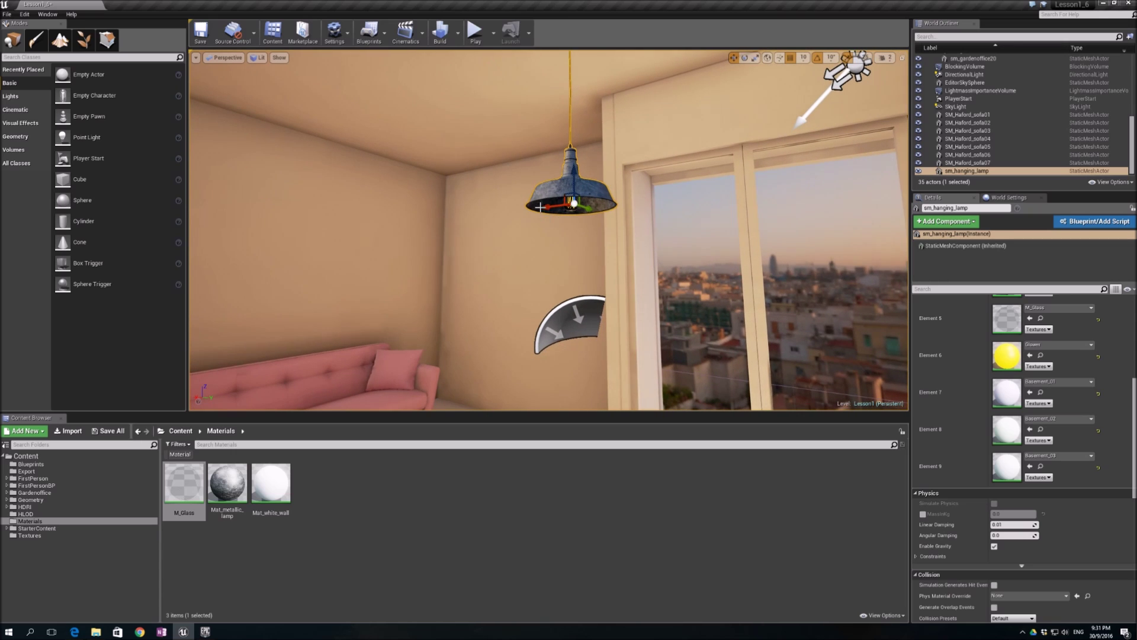
pyautogui.click(622, 159)
pyautogui.moveTo(622, 158); pyautogui.dragTo(682, 173, button='right')
pyautogui.press('a')
pyautogui.press('w')
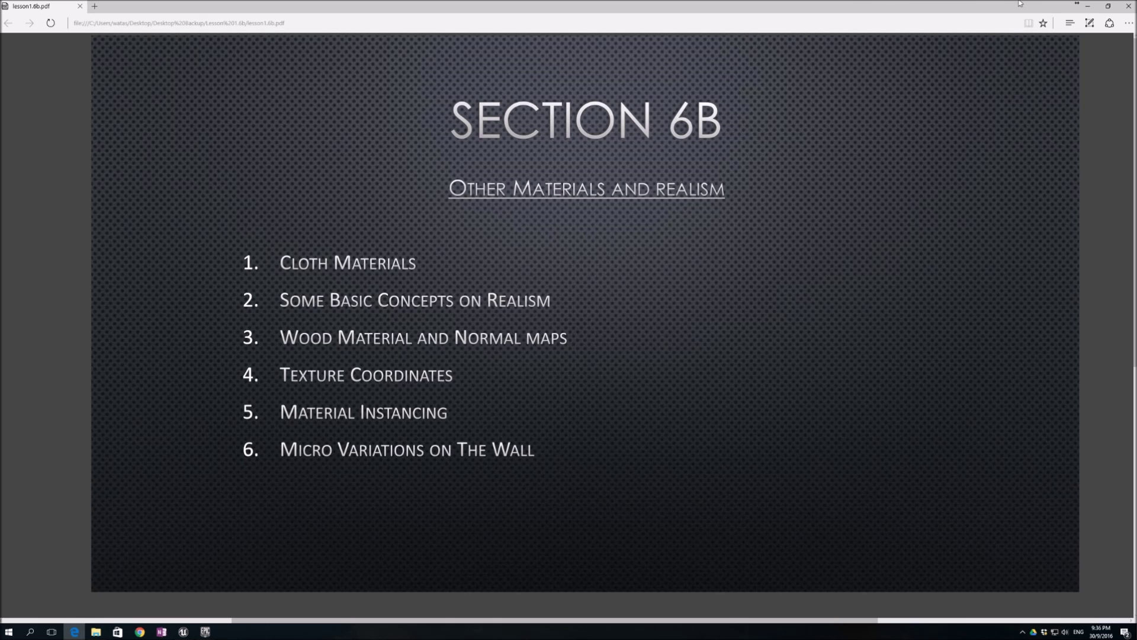
# - Leave the lesson PDF, browse to the Lesson 6 textures folder in File Explorer and preview T_sofa_fabric_b.jpg
pyautogui.click(1088, 6)
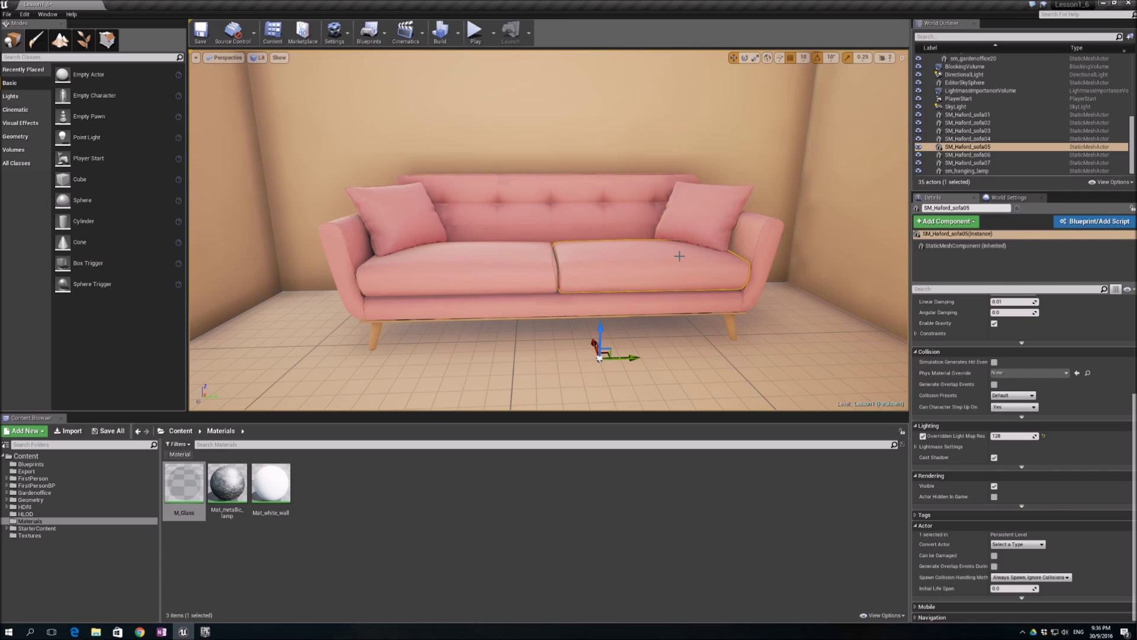
pyautogui.click(95, 632)
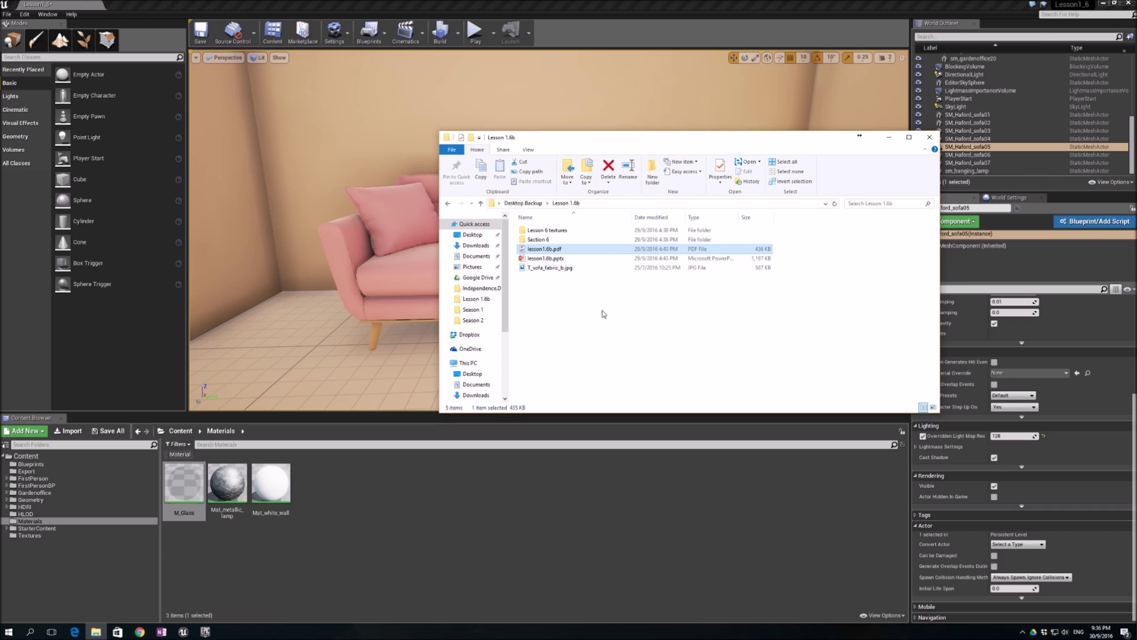
pyautogui.doubleClick(539, 240)
pyautogui.click(449, 203)
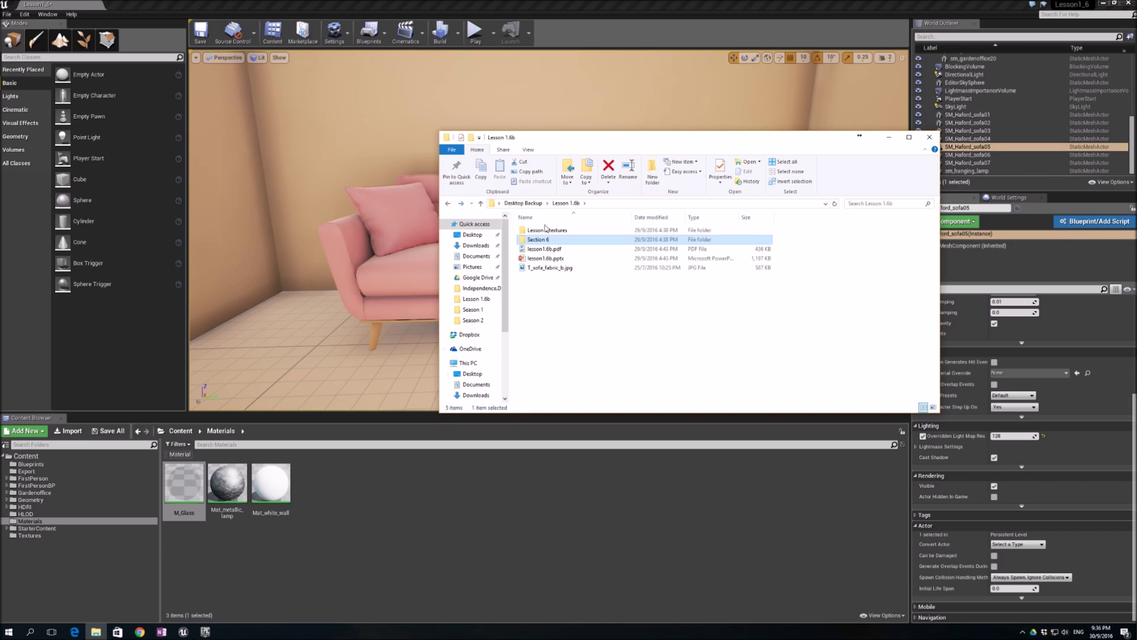
pyautogui.doubleClick(551, 232)
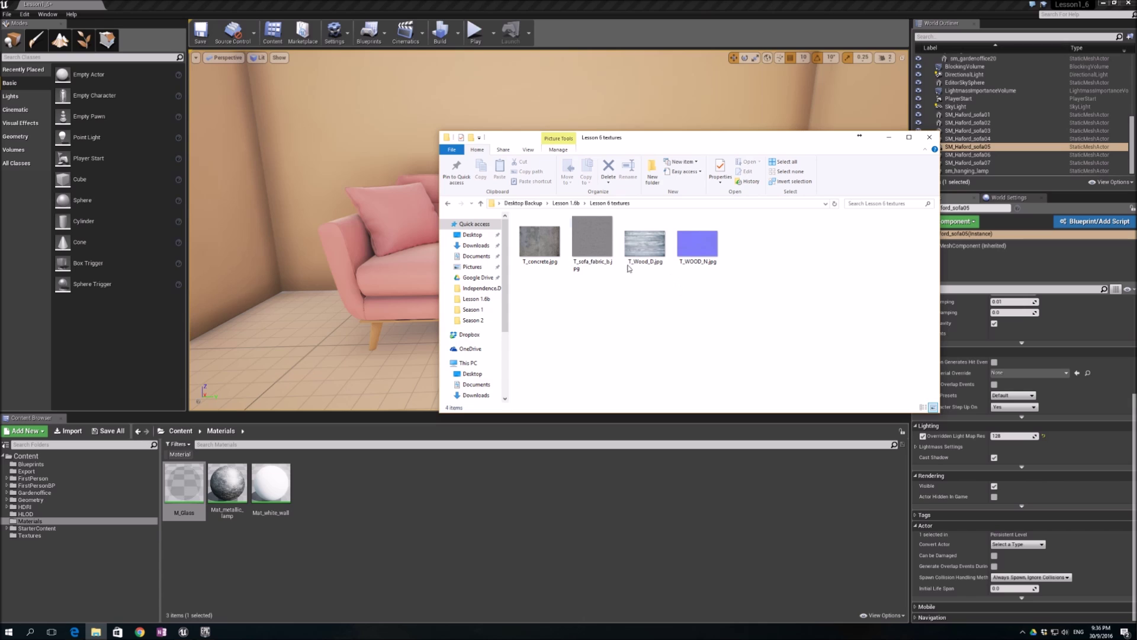
pyautogui.doubleClick(594, 245)
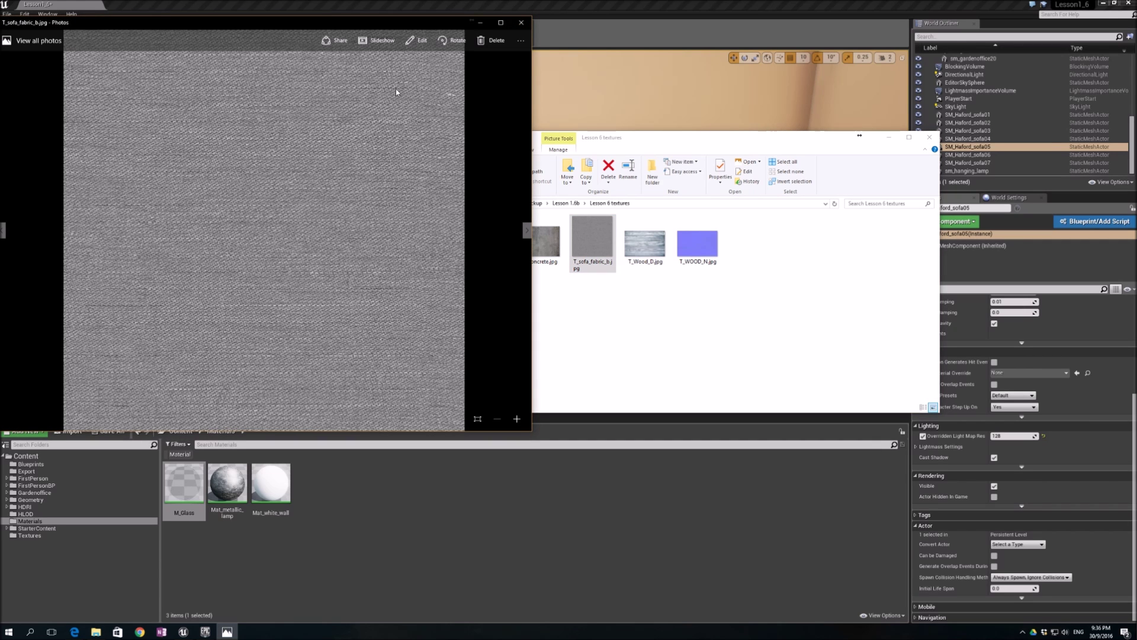
pyautogui.click(522, 22)
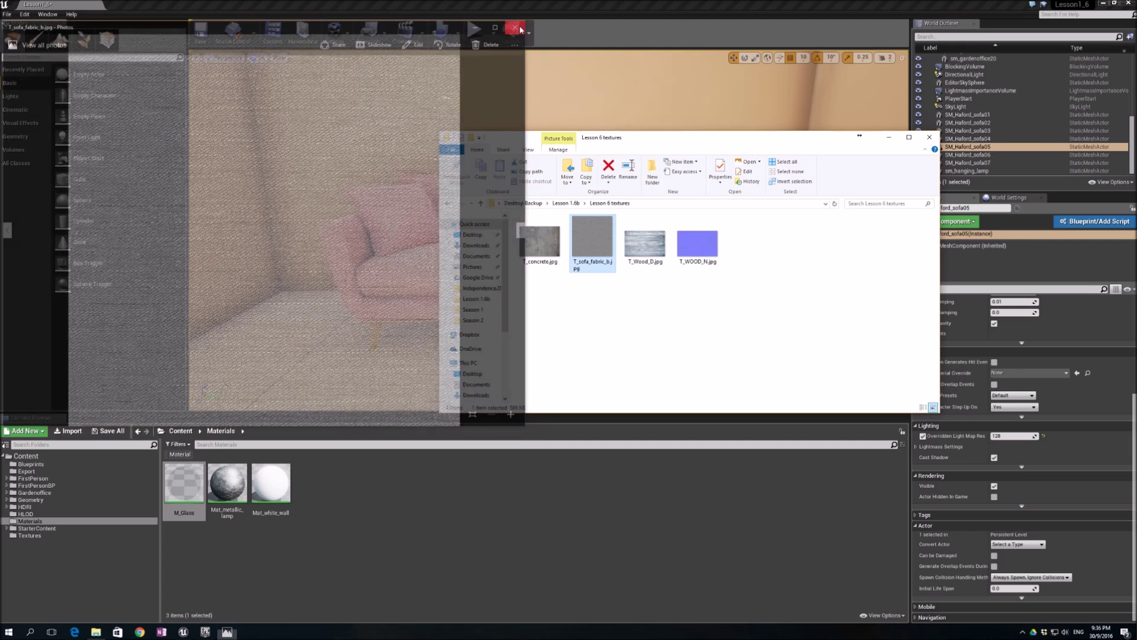
# - Import the T_sofa_fabric_b image from the Lesson 1.6b files into the project's Textures folder
pyautogui.click(63, 536)
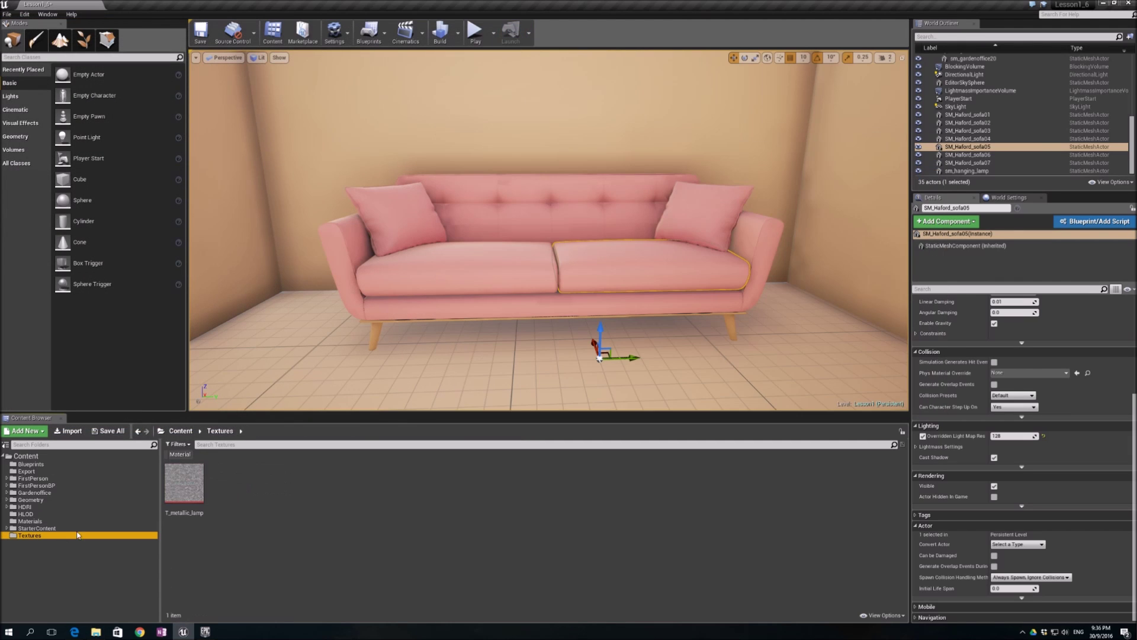
pyautogui.click(68, 431)
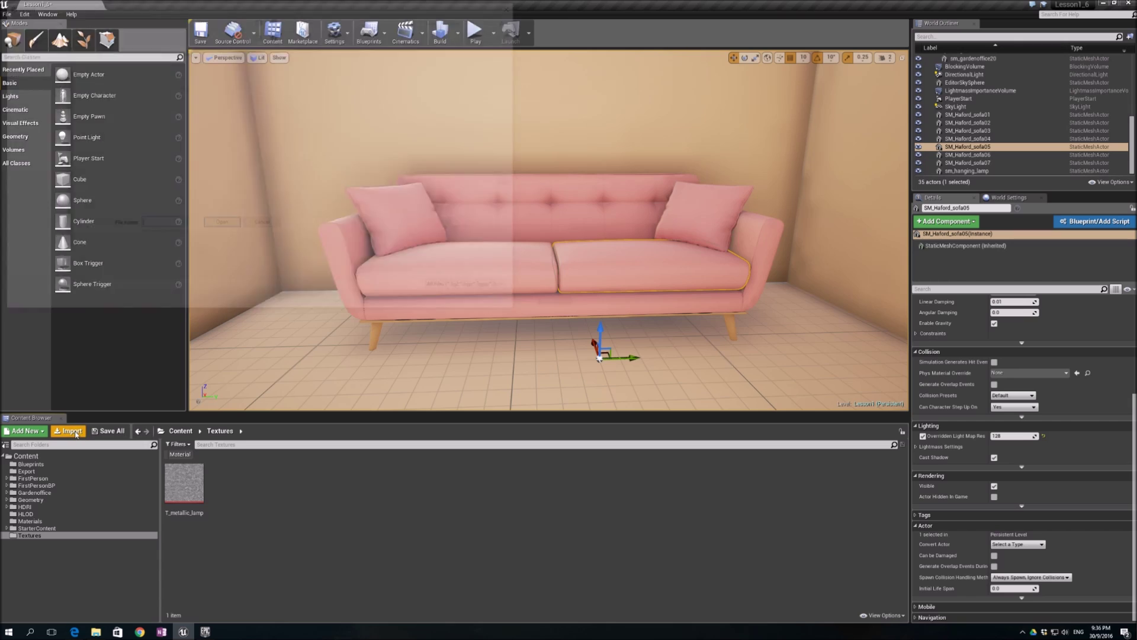
pyautogui.doubleClick(149, 74)
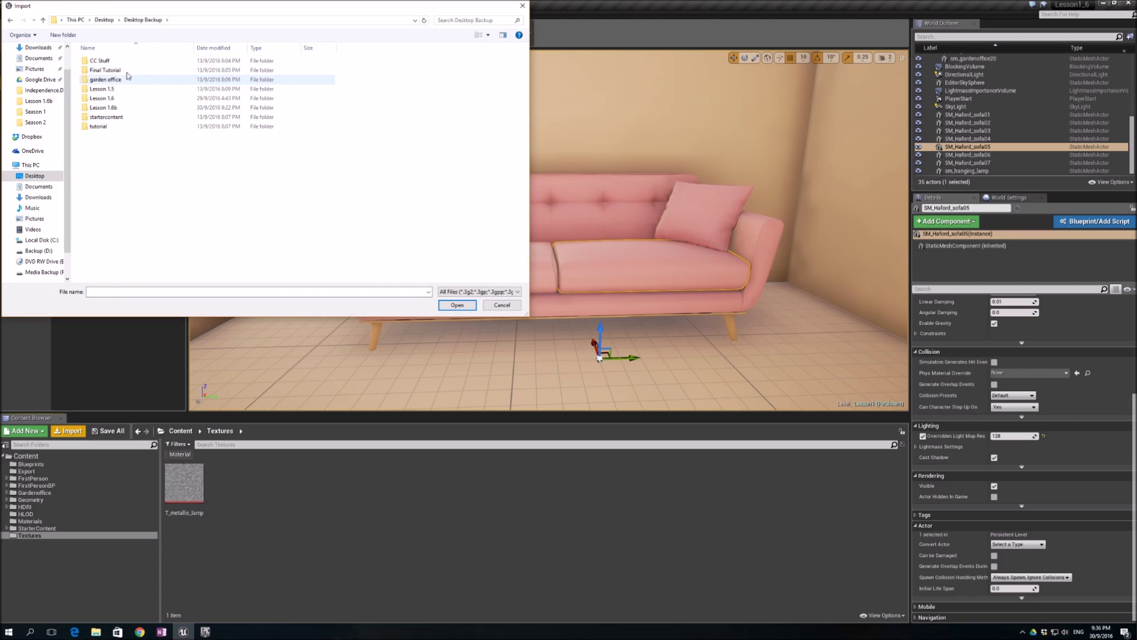
pyautogui.doubleClick(115, 107)
pyautogui.doubleClick(109, 60)
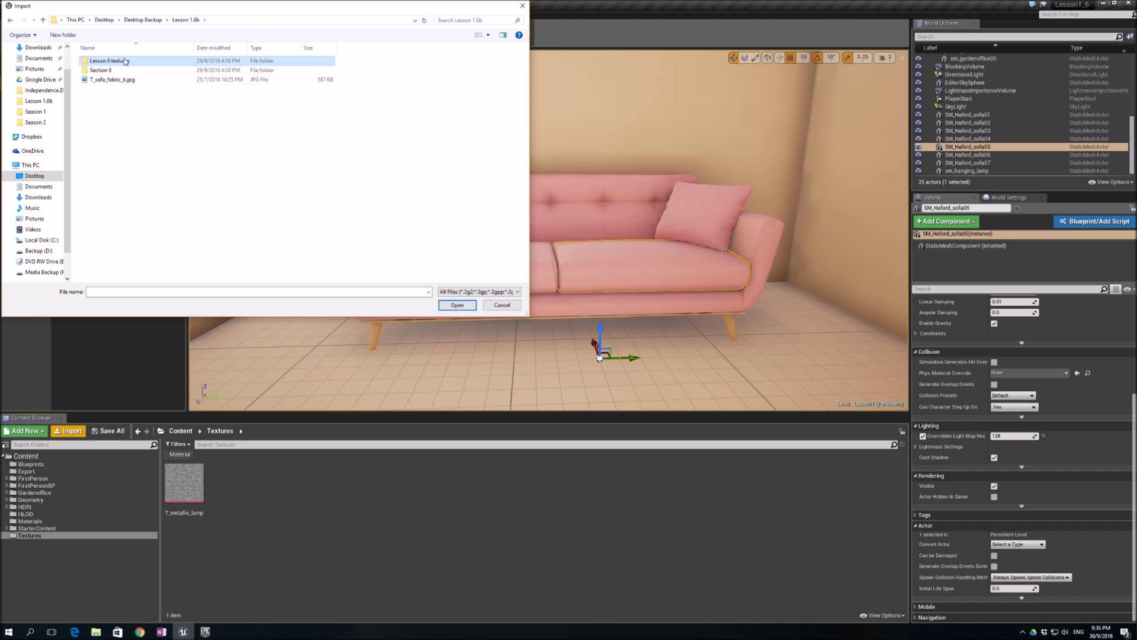
pyautogui.doubleClick(165, 80)
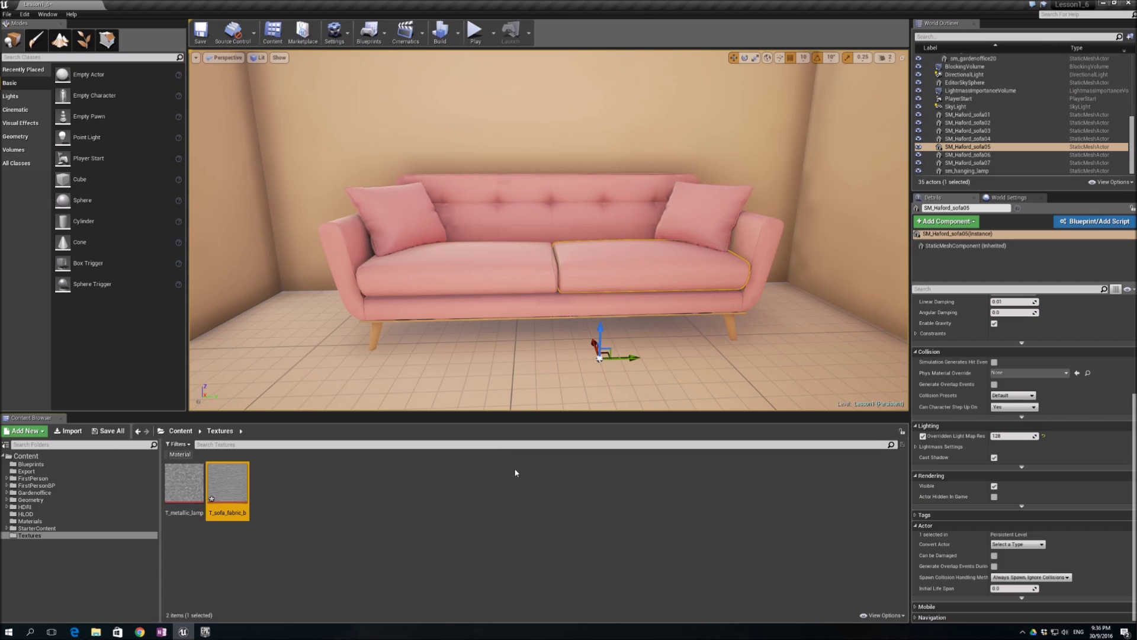
# - Locate the material assigned to the sofa's left seat cushion among the project assets and rename it M_sofa_fabric
pyautogui.click(486, 255)
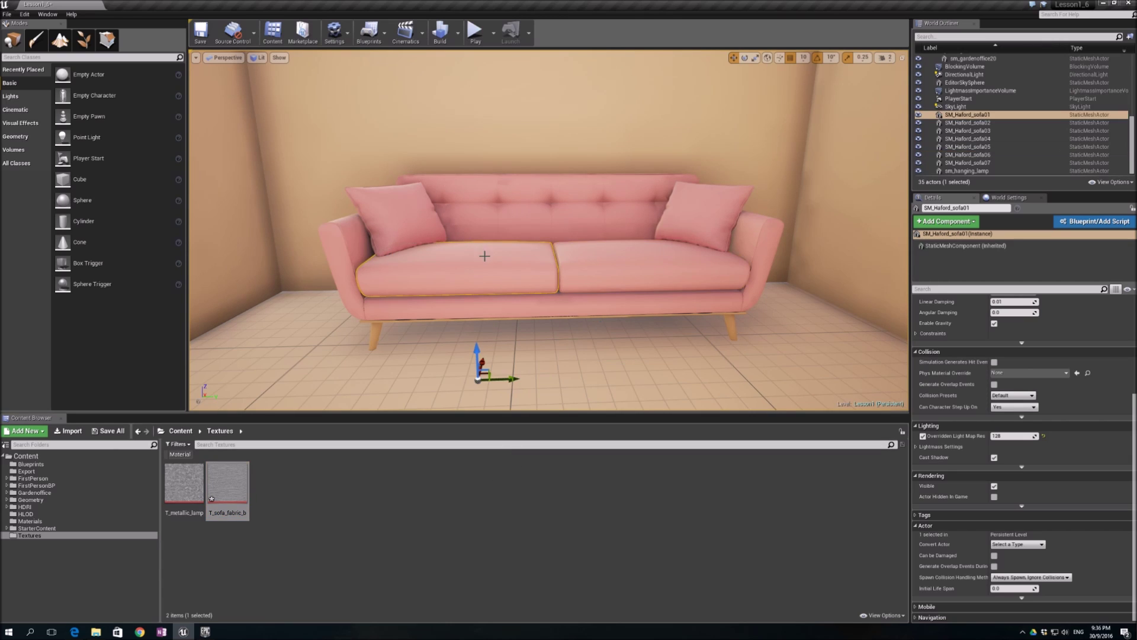
pyautogui.scroll(5, 1071, 459)
pyautogui.scroll(2, 1071, 459)
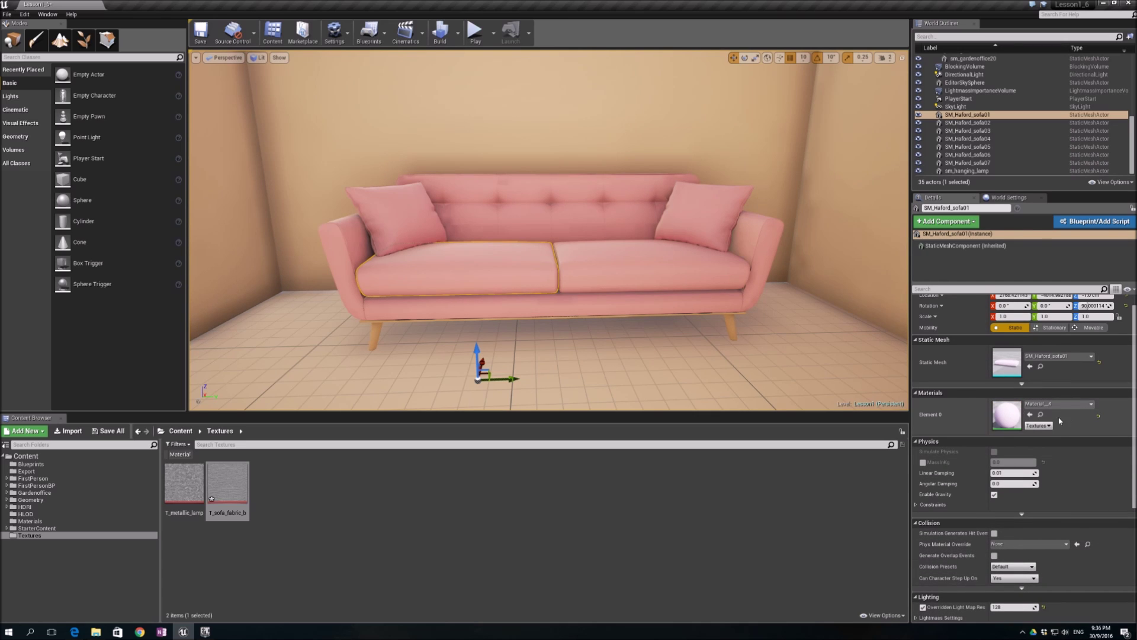
pyautogui.click(1041, 414)
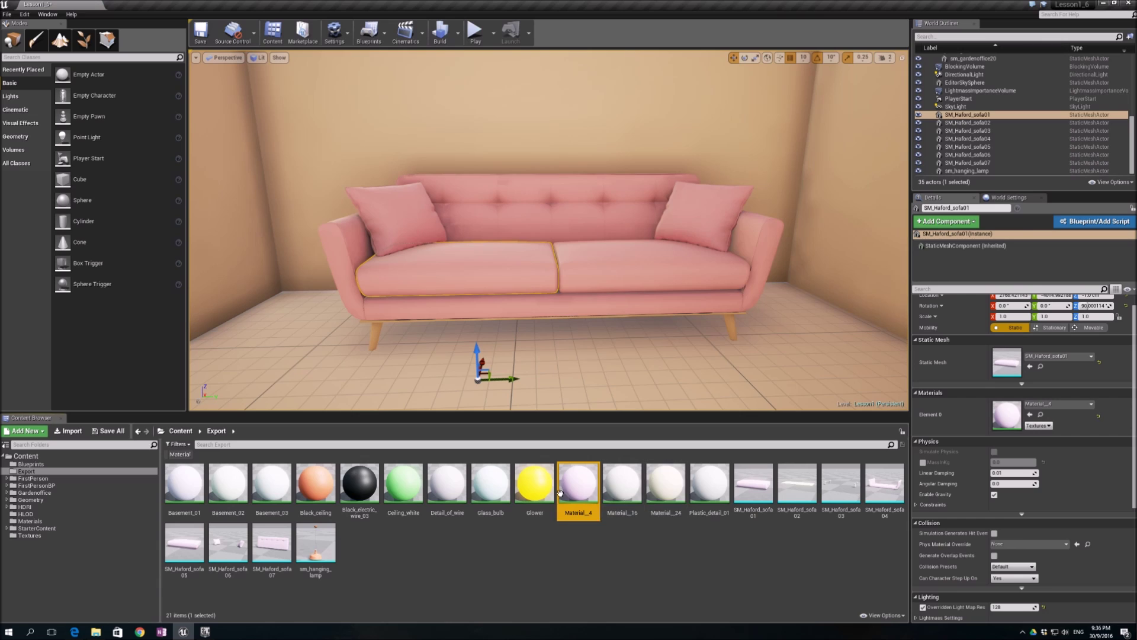
pyautogui.rightClick(578, 485)
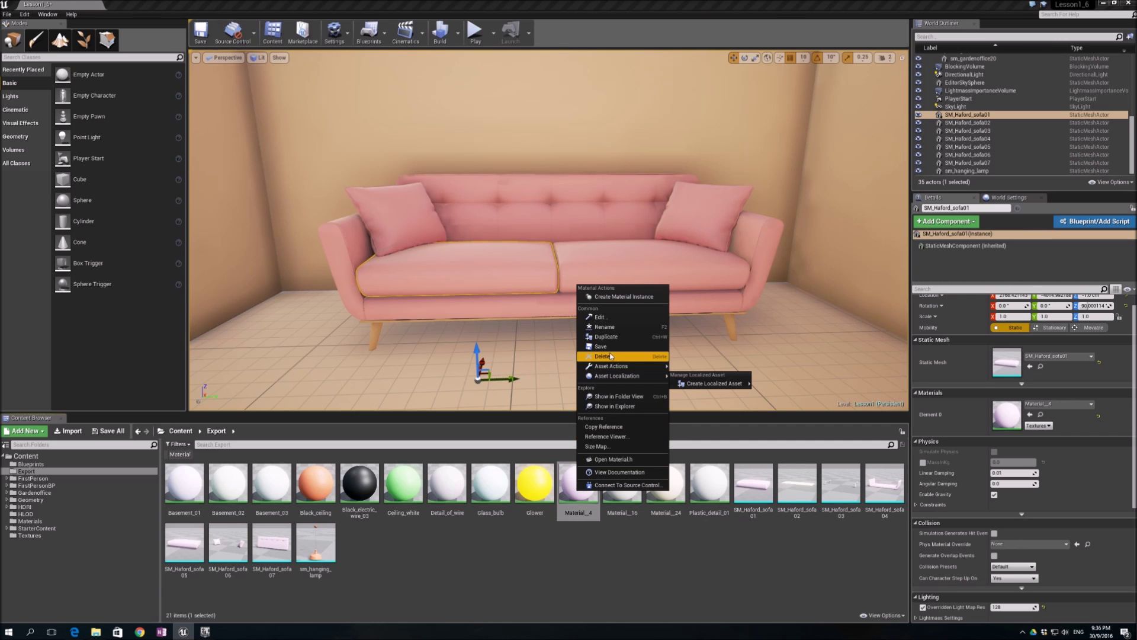
pyautogui.click(612, 327)
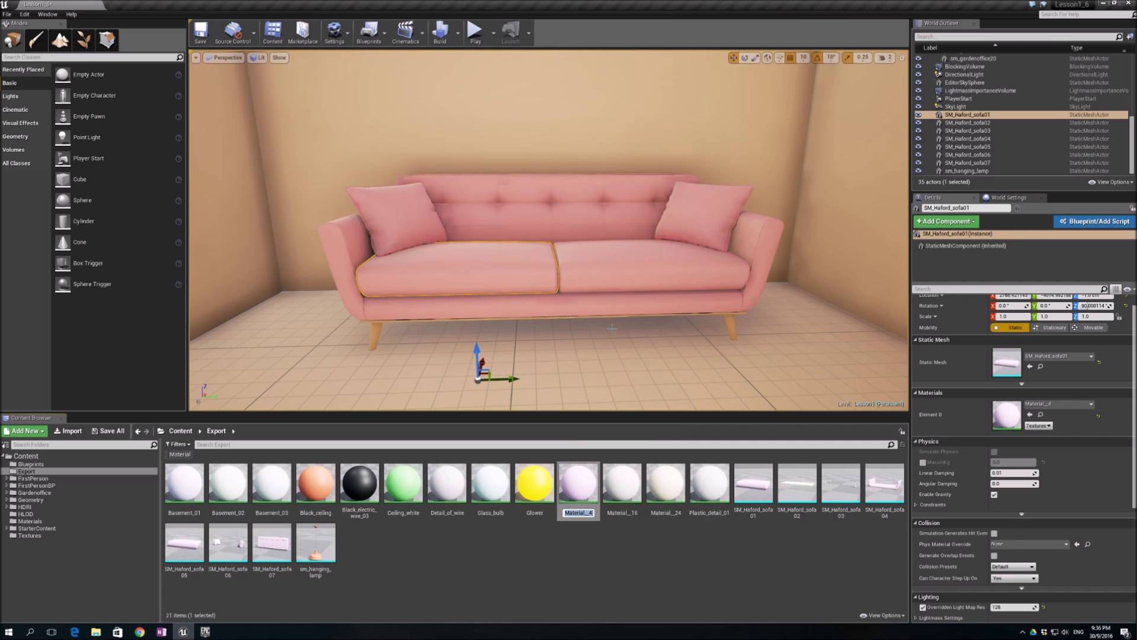
pyautogui.write('M_sofa_fabic')
pyautogui.press('BackSpace')
pyautogui.press('BackSpace')
pyautogui.write('ric')
pyautogui.press('Return')
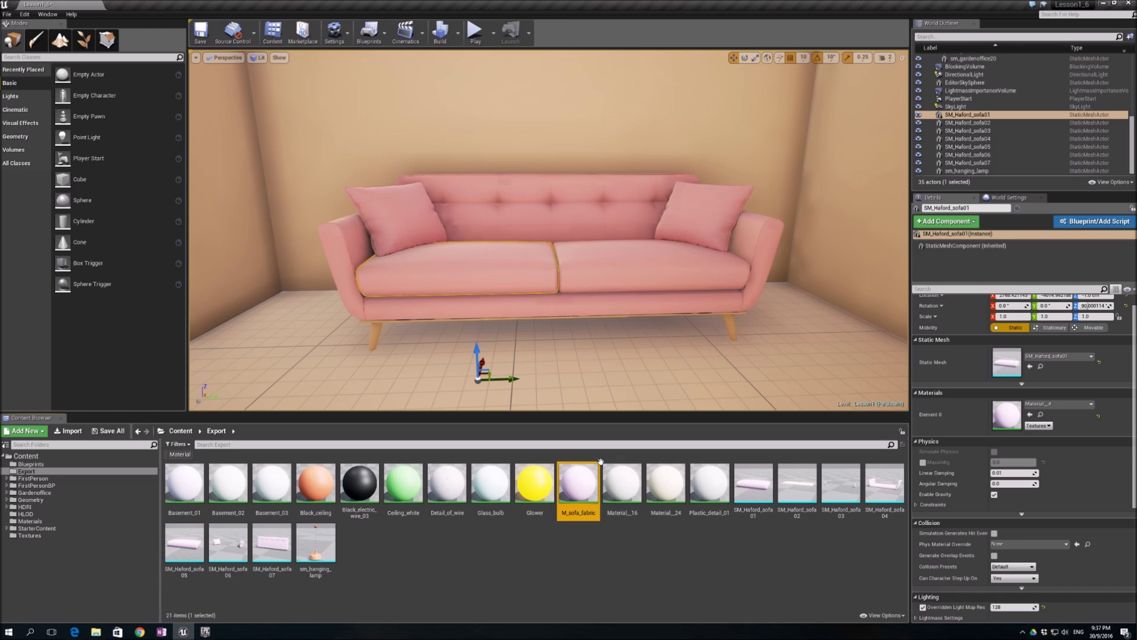
# - Open the M_sofa_fabric material, spread its nodes apart and set its shading model to Cloth
pyautogui.doubleClick(575, 475)
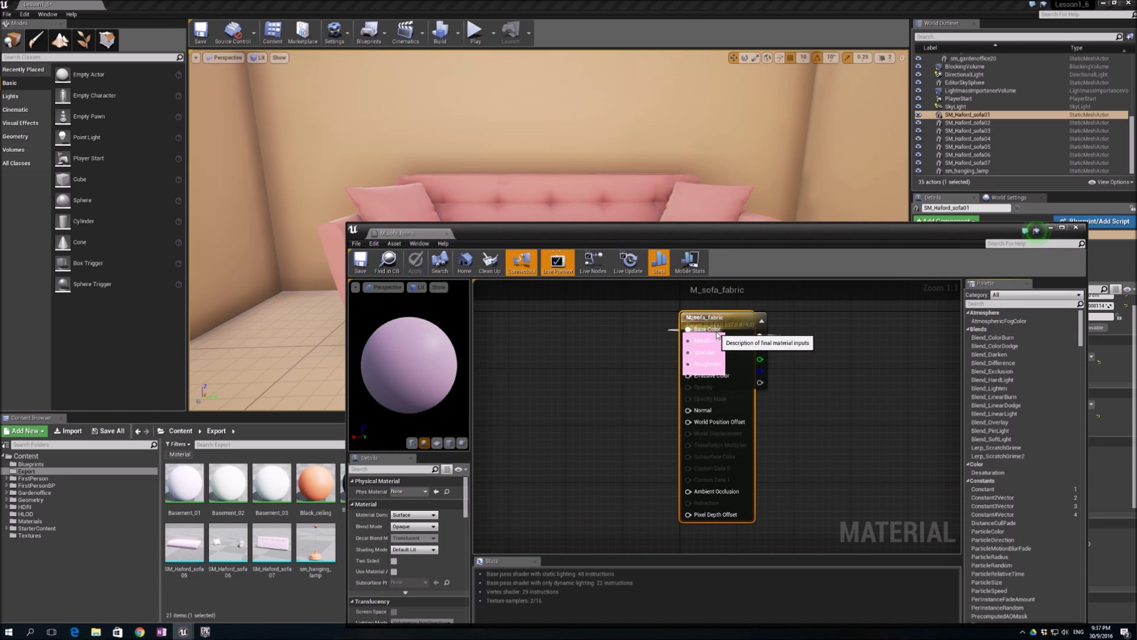
pyautogui.moveTo(766, 320); pyautogui.dragTo(872, 321)
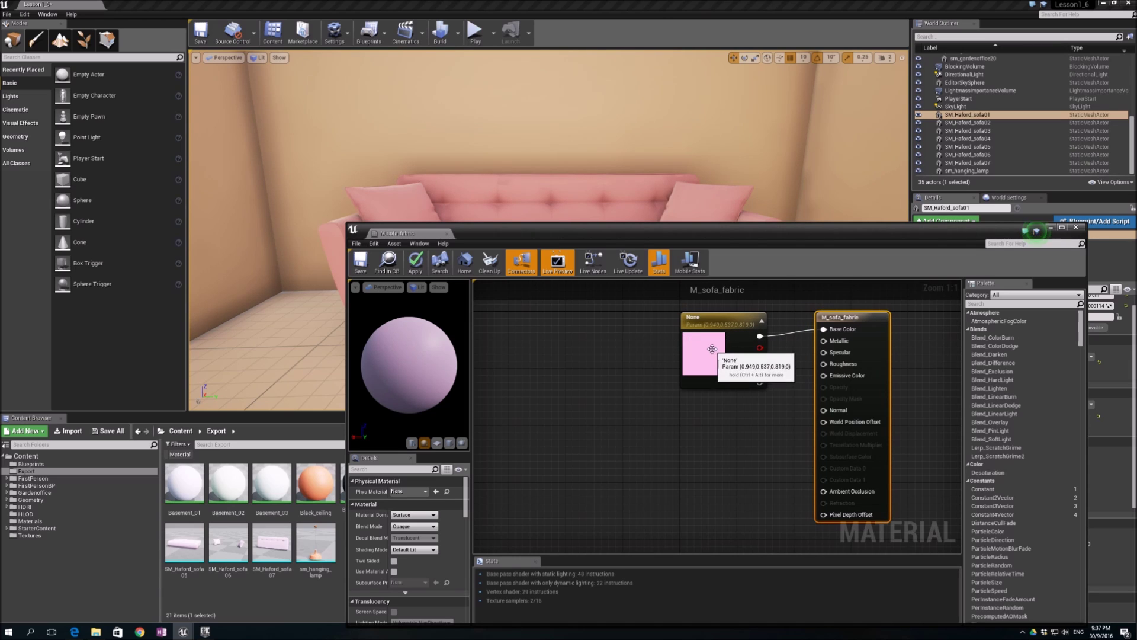
pyautogui.moveTo(711, 323); pyautogui.dragTo(653, 322)
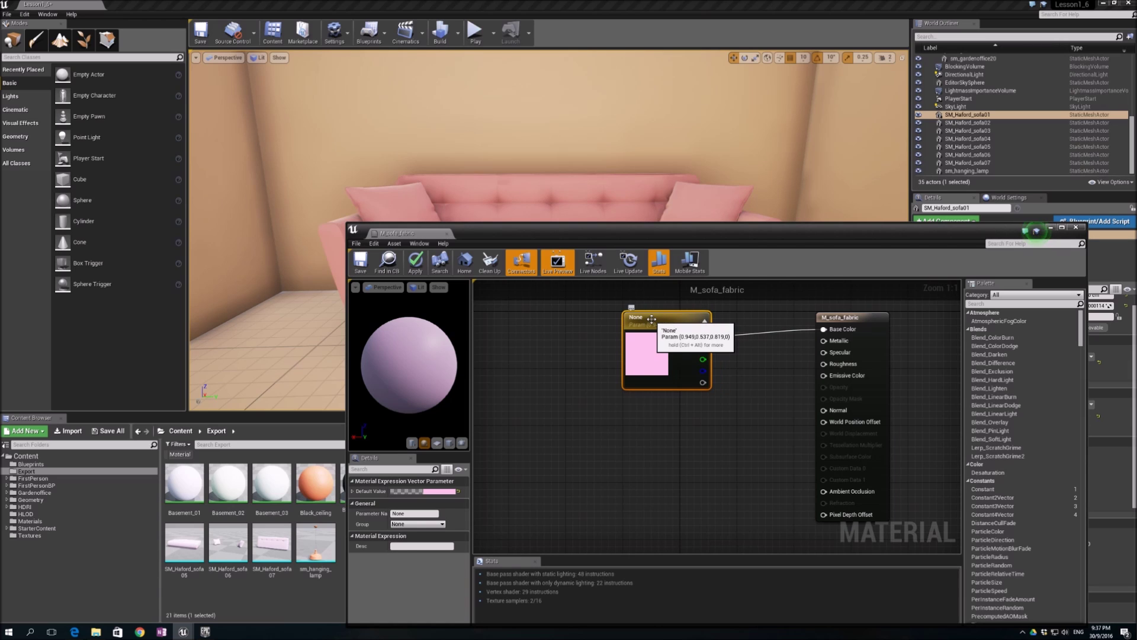
pyautogui.click(853, 317)
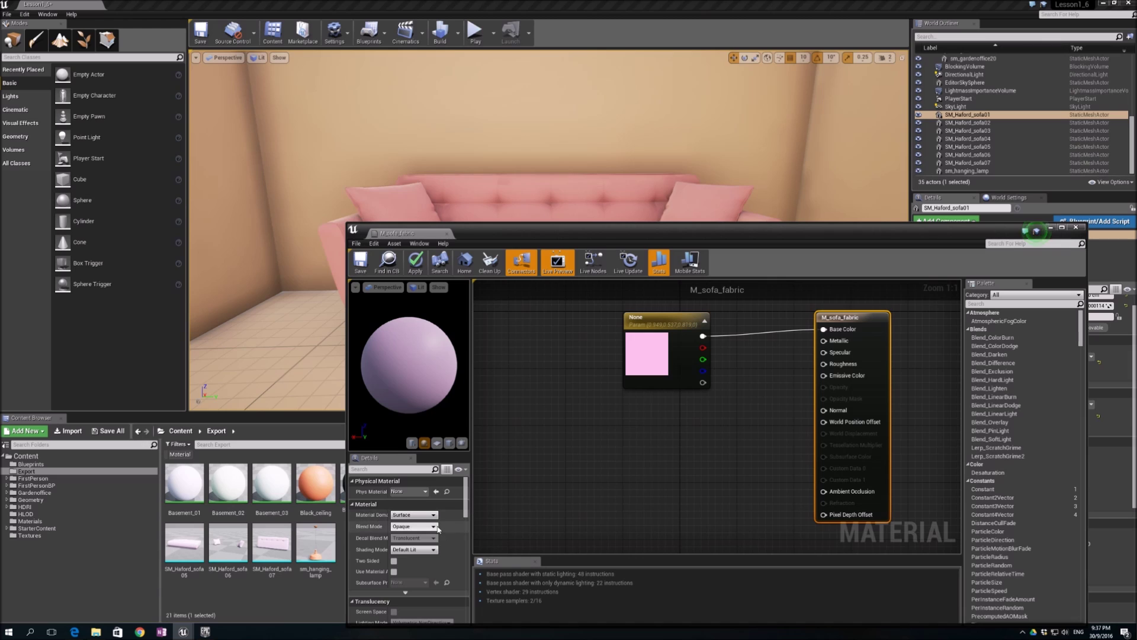
pyautogui.click(413, 550)
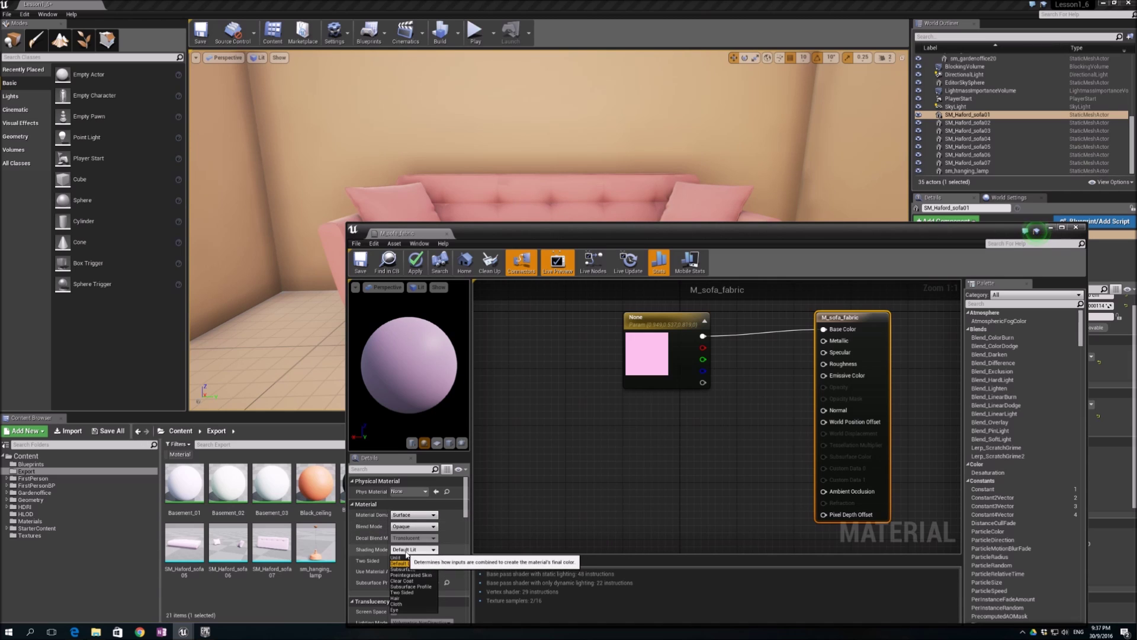
pyautogui.click(407, 604)
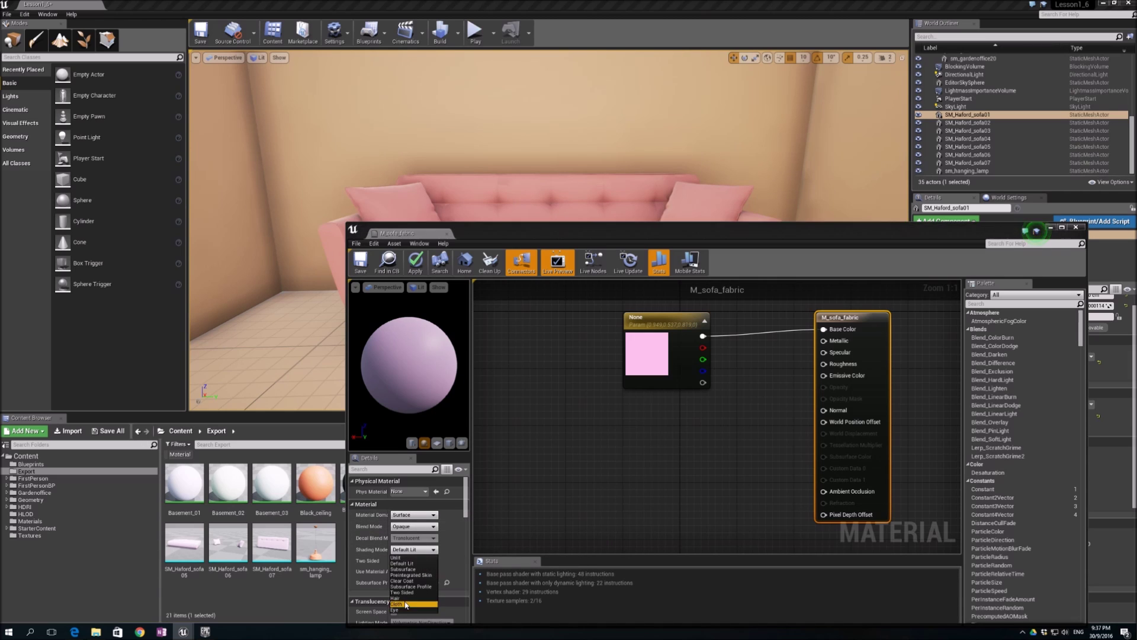
# - Replace the pink colour parameter node in M_sofa_fabric with a texture sample of T_sofa_fabric_b
pyautogui.moveTo(665, 327); pyautogui.dragTo(628, 320)
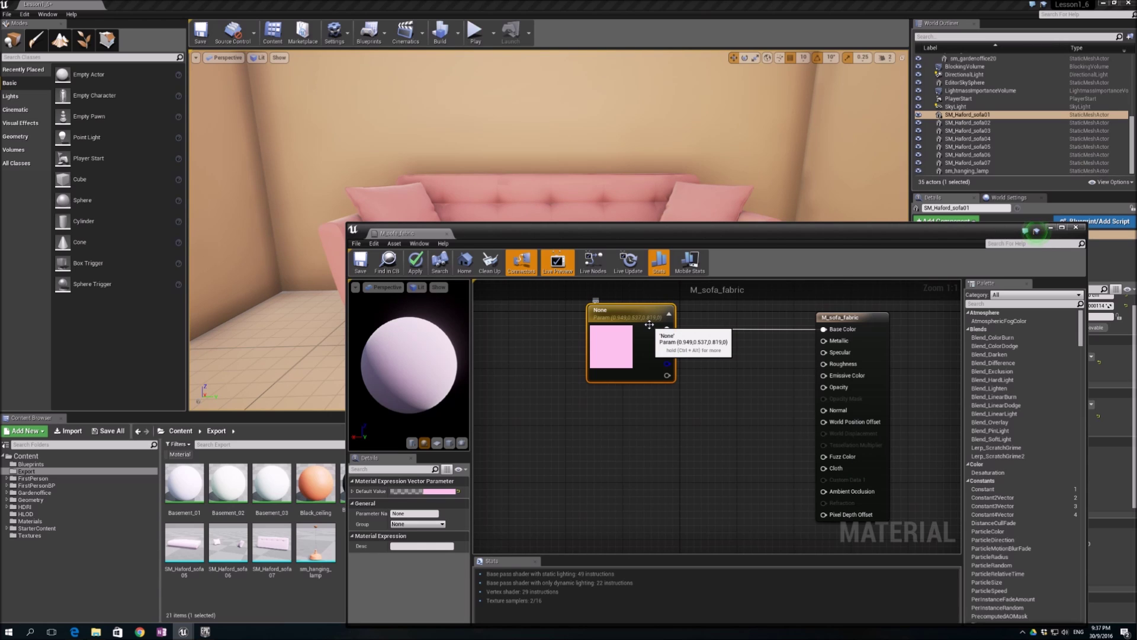
pyautogui.press('Delete')
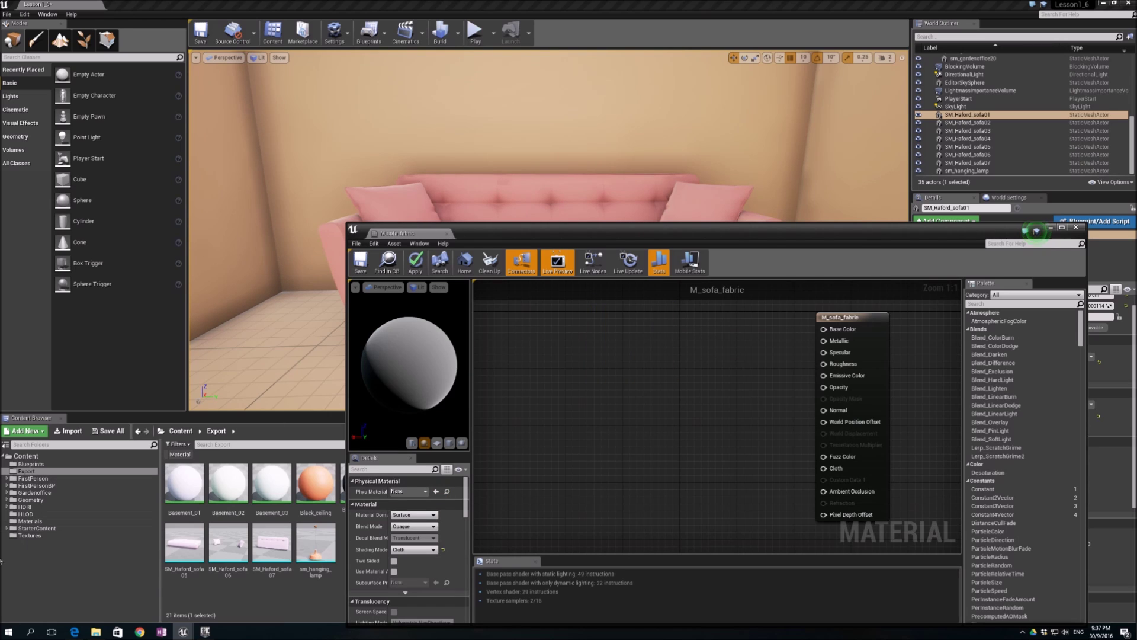
pyautogui.click(28, 536)
pyautogui.moveTo(227, 483); pyautogui.dragTo(648, 317)
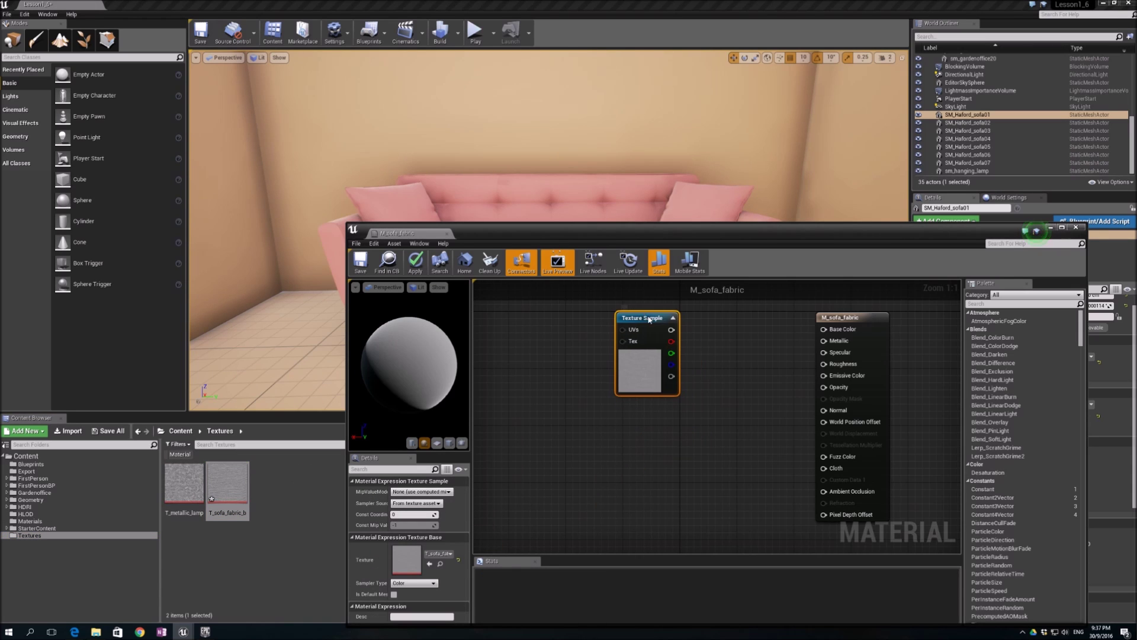
# - Add a Constant node with value 1 to the sofa material and connect it to the Cloth input
pyautogui.rightClick(686, 463)
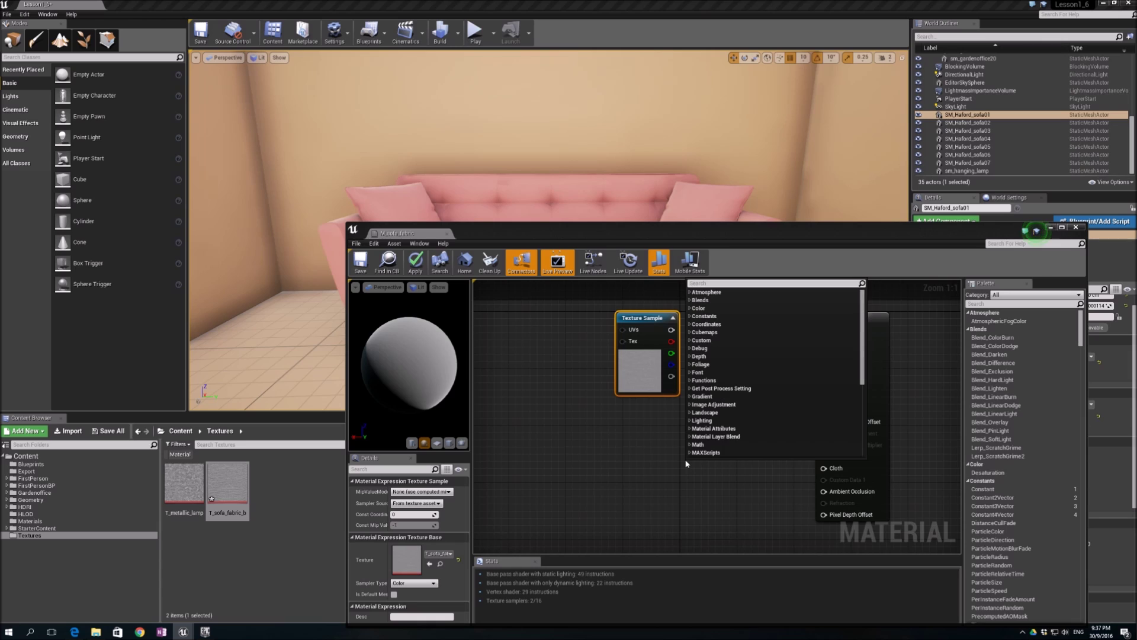
pyautogui.write('constant')
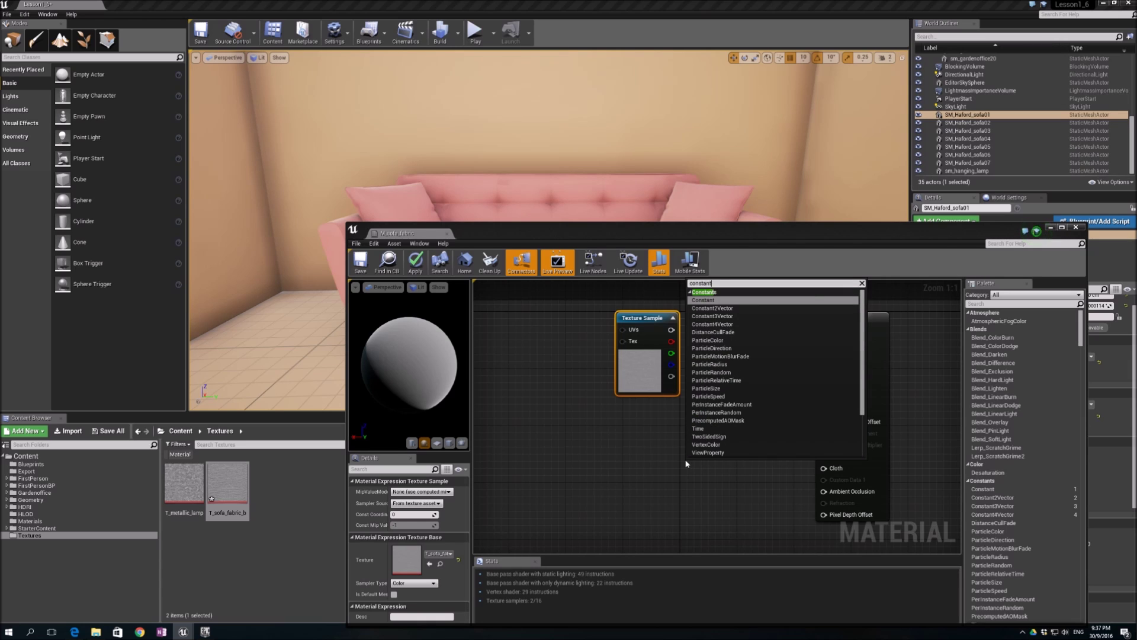
pyautogui.press('Return')
pyautogui.click(415, 493)
pyautogui.write('1')
pyautogui.press('Tab')
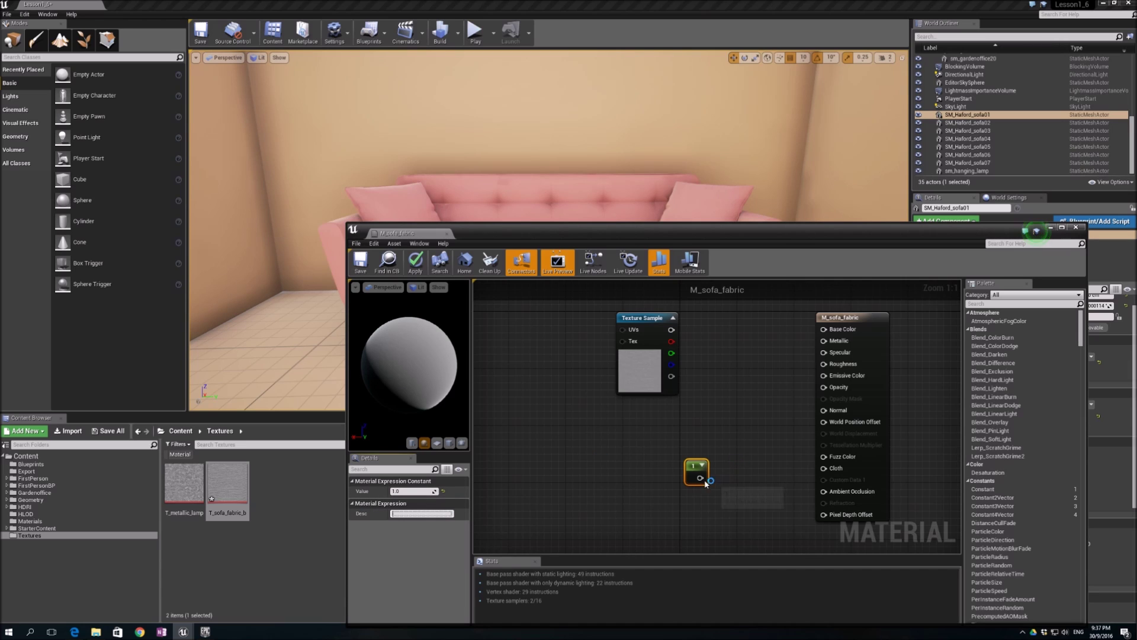
pyautogui.moveTo(700, 477); pyautogui.dragTo(828, 471)
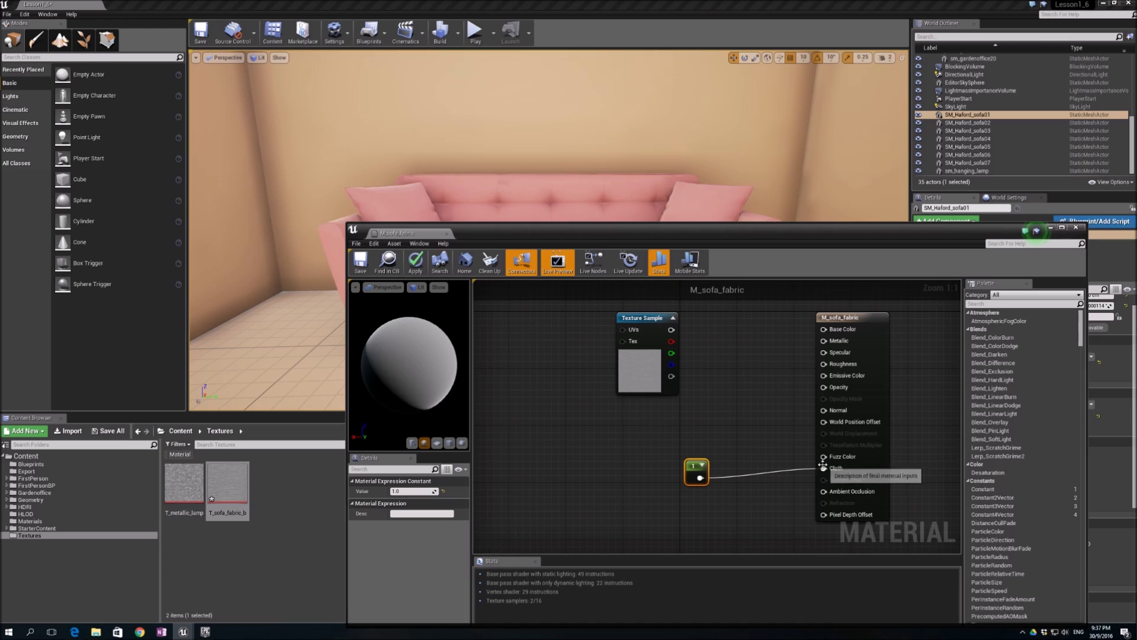
# - Connect the fabric texture sample to both Base Color and Fuzz Color, and save the sofa material
pyautogui.click(648, 360)
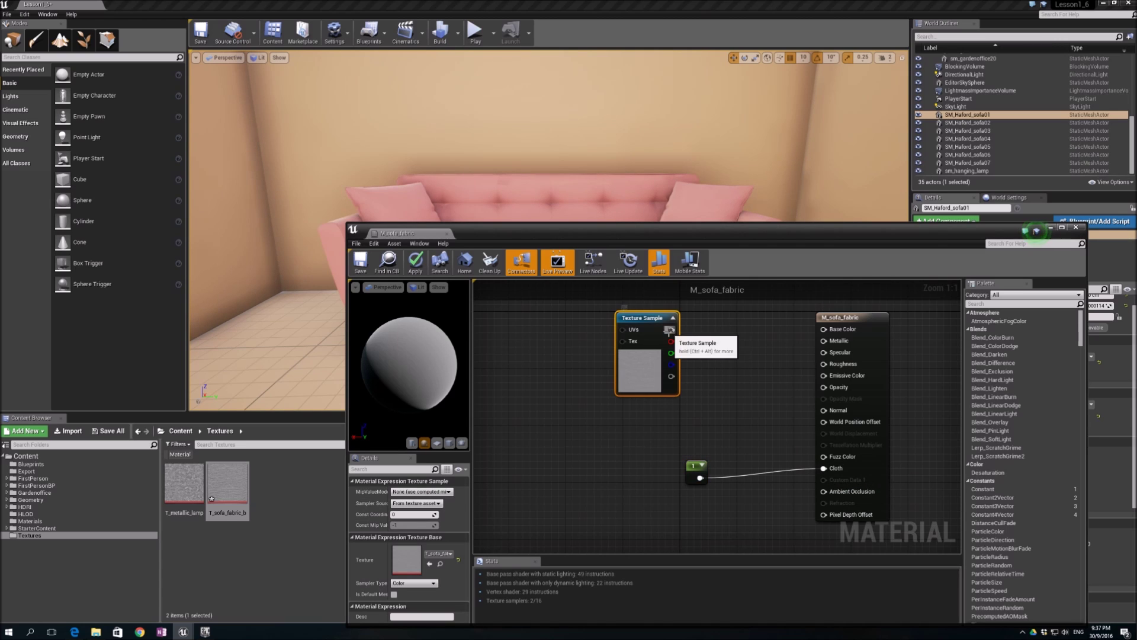
pyautogui.moveTo(672, 333); pyautogui.dragTo(824, 329)
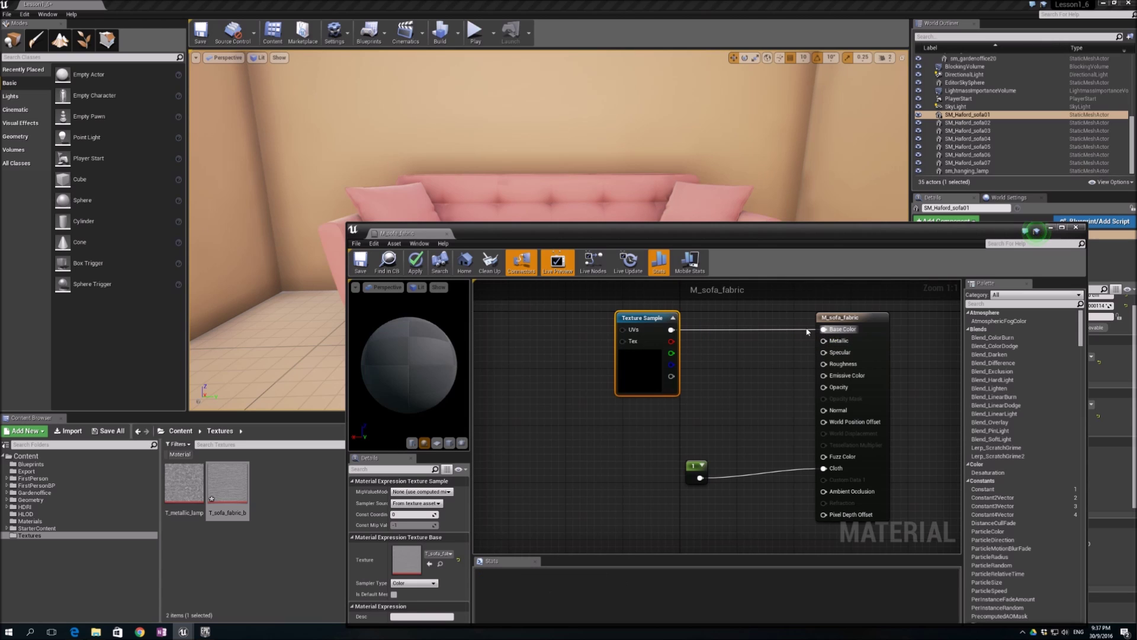
pyautogui.moveTo(672, 330); pyautogui.dragTo(824, 457)
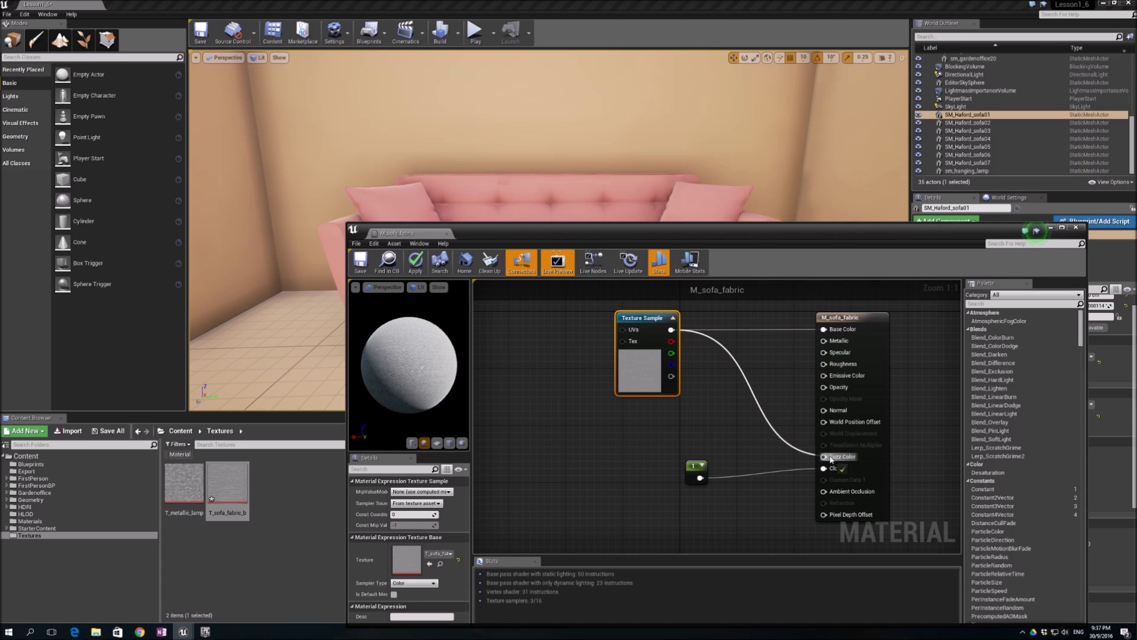
pyautogui.click(360, 267)
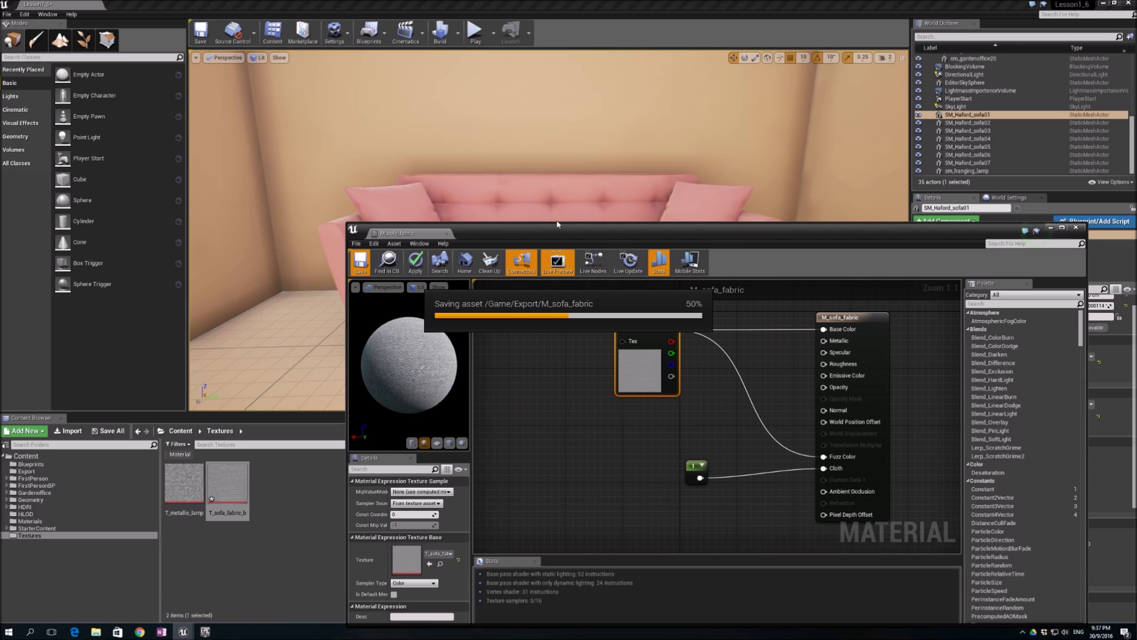
# - Connect a new Constant of 0 to the sofa material's Specular input, save and close it, and view the sofa
pyautogui.moveTo(553, 227); pyautogui.dragTo(474, 300)
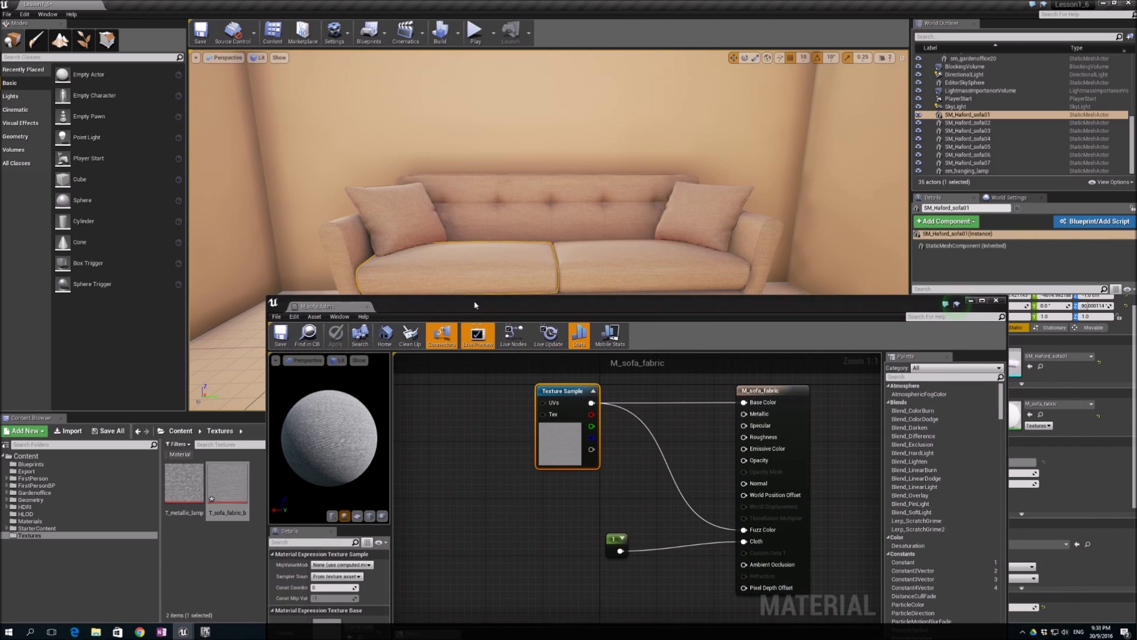
pyautogui.moveTo(597, 251); pyautogui.dragTo(597, 251, button='right')
pyautogui.press('w')
pyautogui.moveTo(655, 306); pyautogui.dragTo(646, 261)
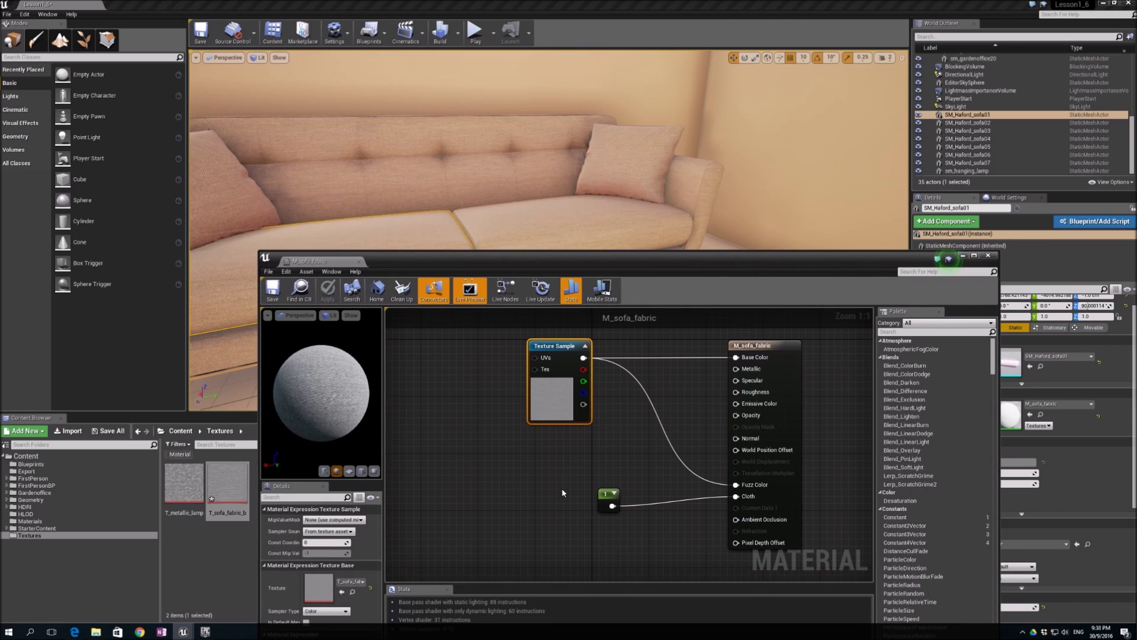
pyautogui.rightClick(567, 456)
pyautogui.write('constant')
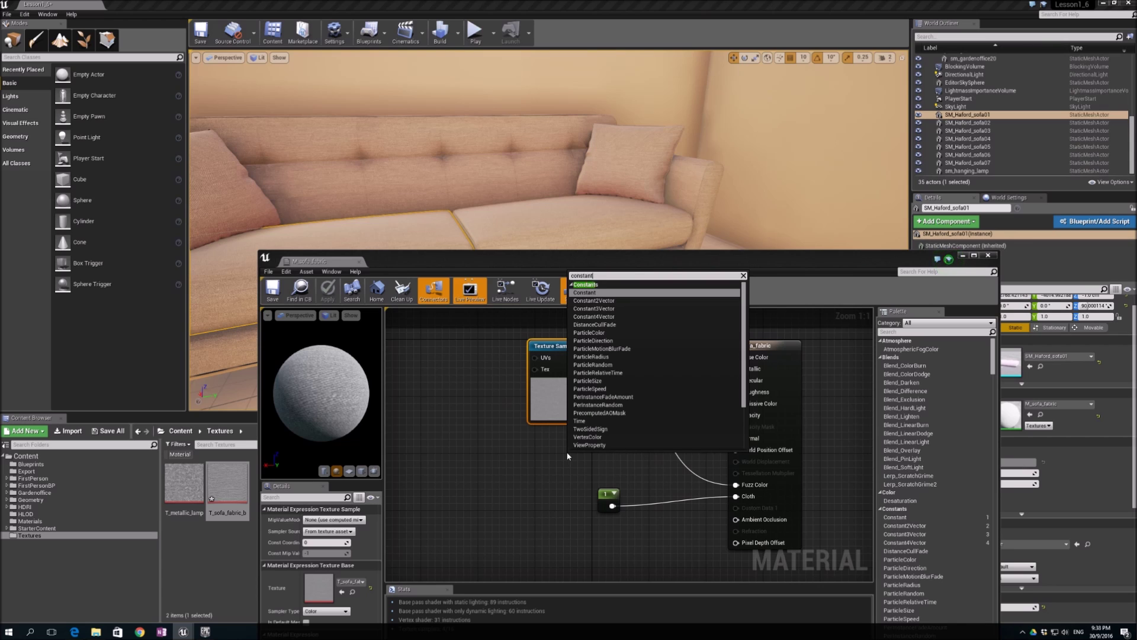
pyautogui.press('Return')
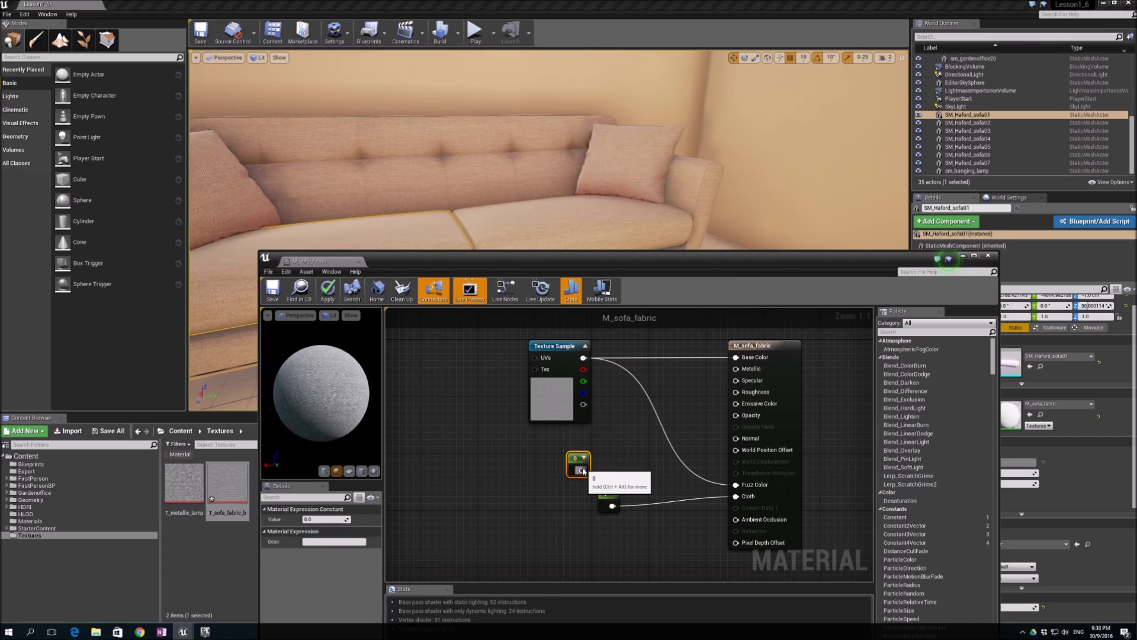
pyautogui.moveTo(582, 471); pyautogui.dragTo(736, 381)
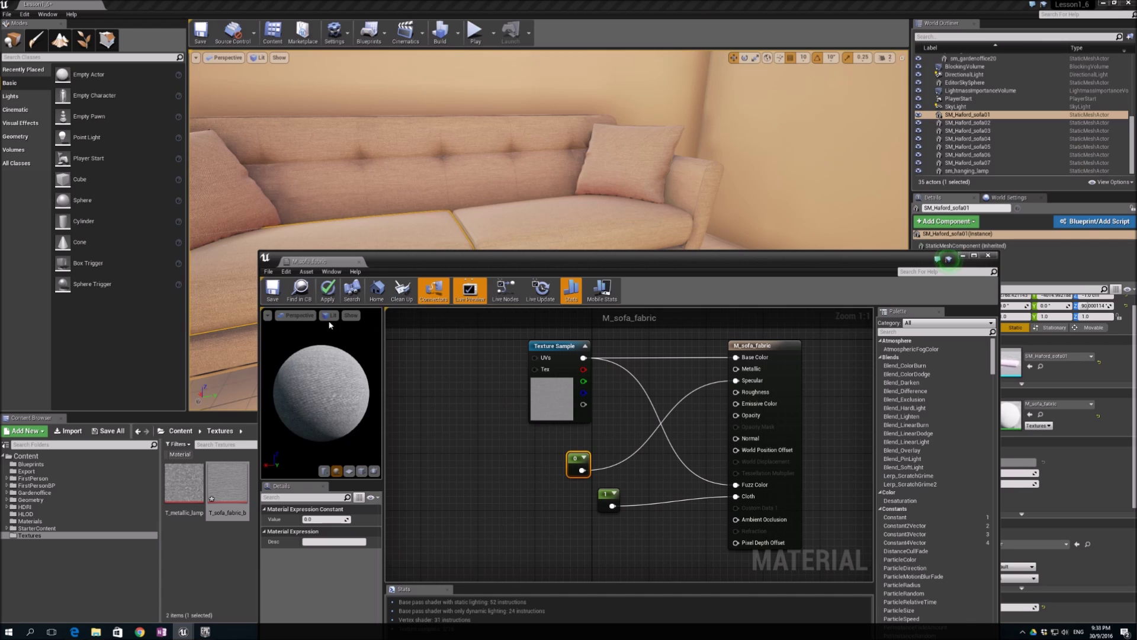
pyautogui.click(276, 296)
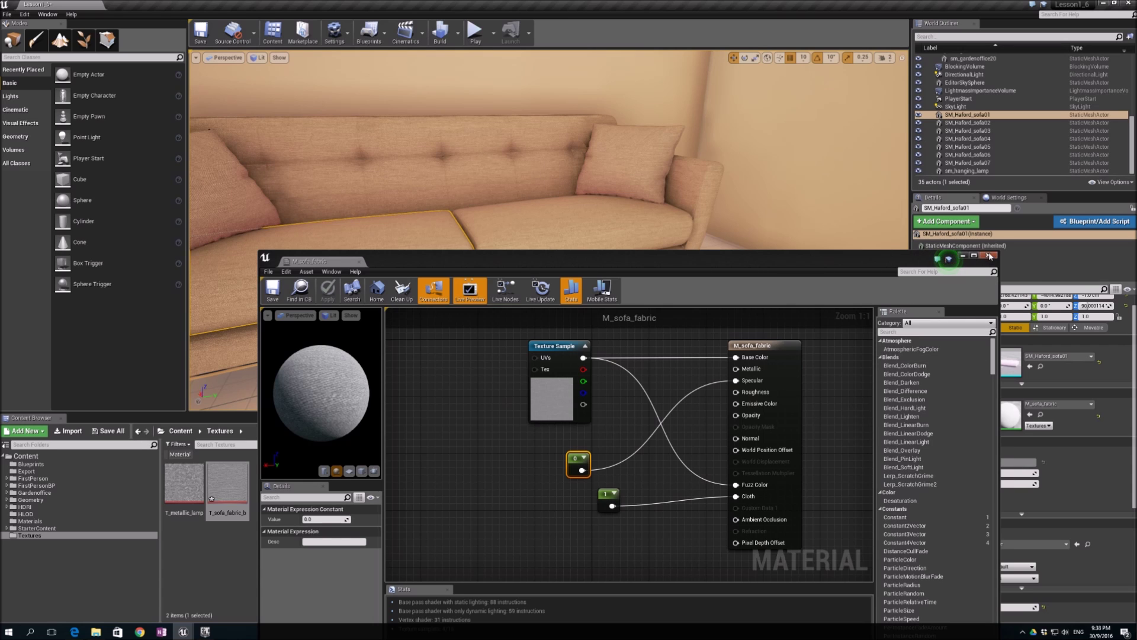
pyautogui.click(988, 256)
pyautogui.moveTo(770, 260); pyautogui.dragTo(654, 264, button='right')
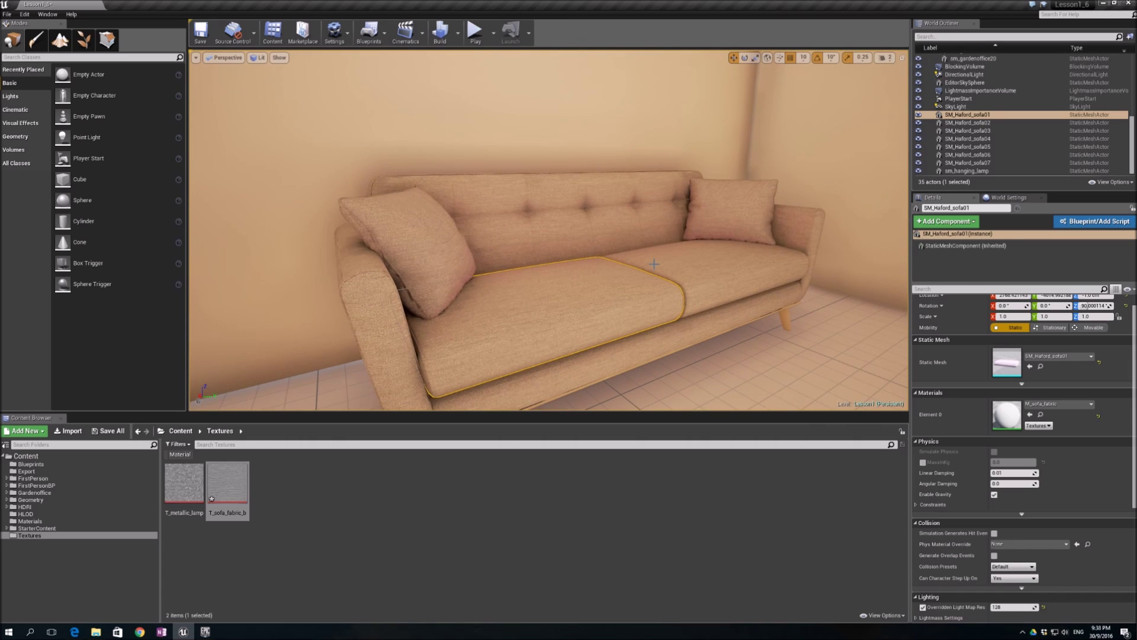
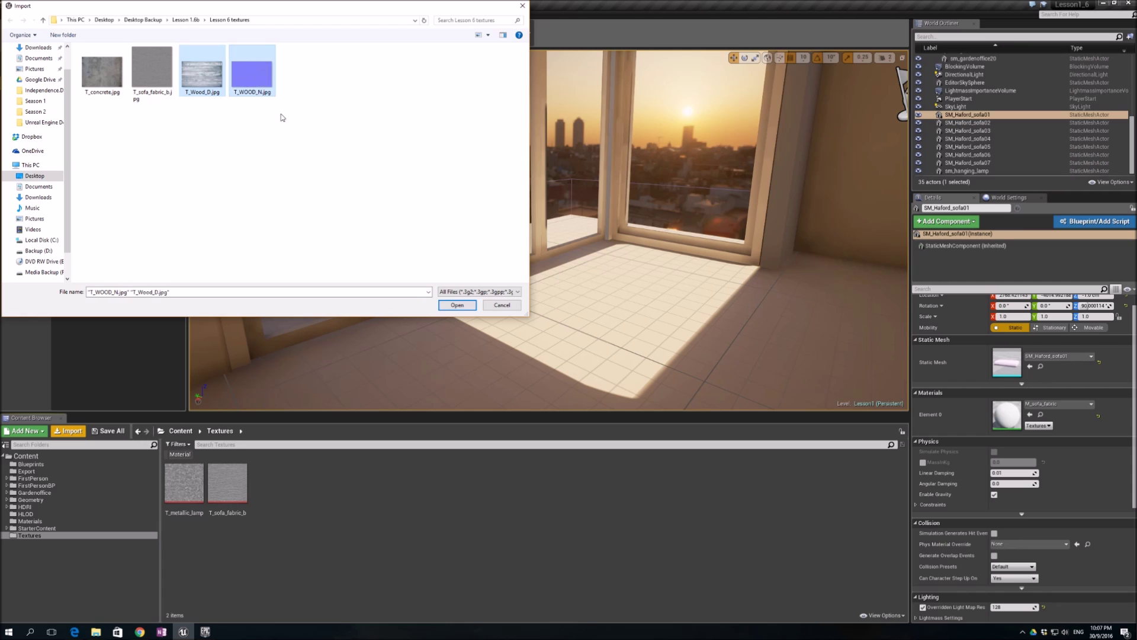
# - Import the T_Wood_D and T_WOOD_N images into the Textures folder and create a material named M_Wooden_floor from T_Wood_D
pyautogui.click(457, 305)
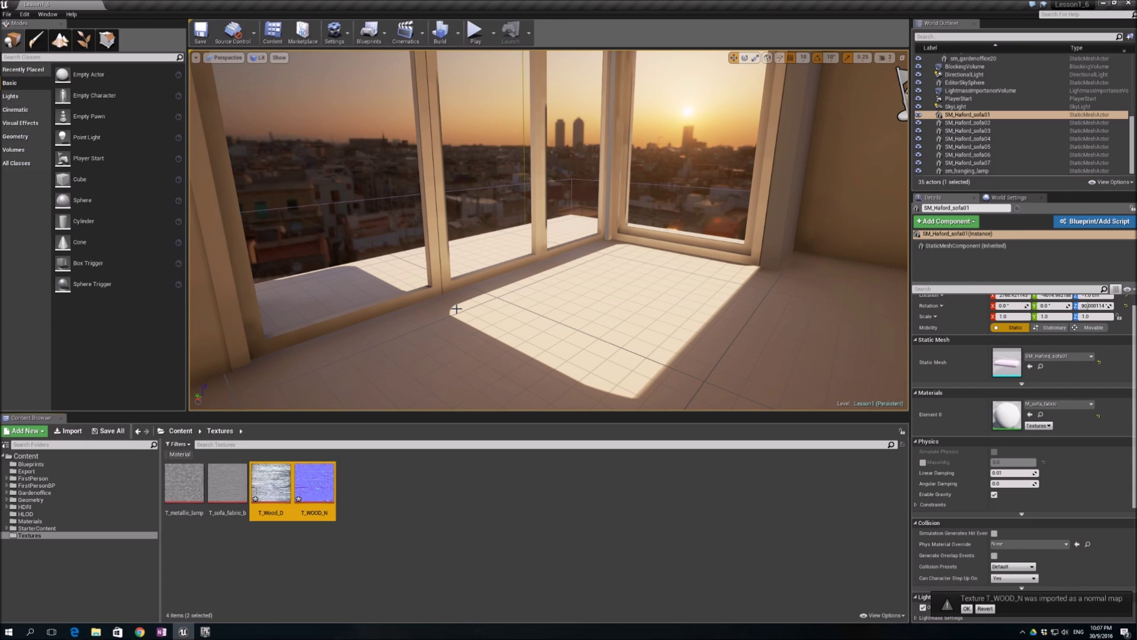
pyautogui.click(465, 500)
pyautogui.rightClick(271, 482)
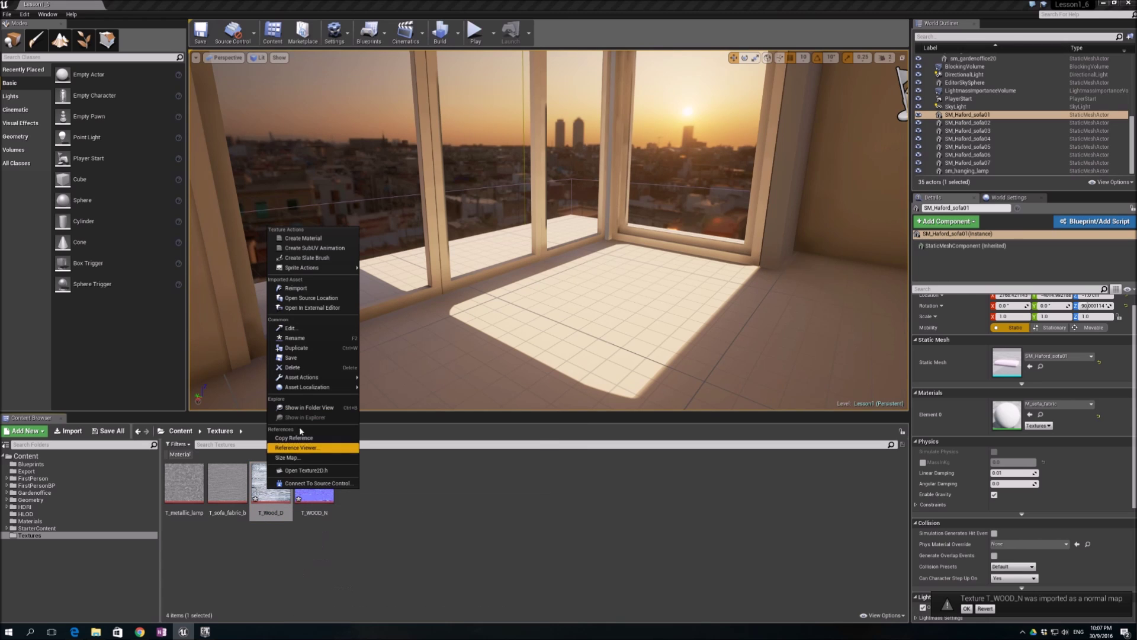
pyautogui.click(304, 238)
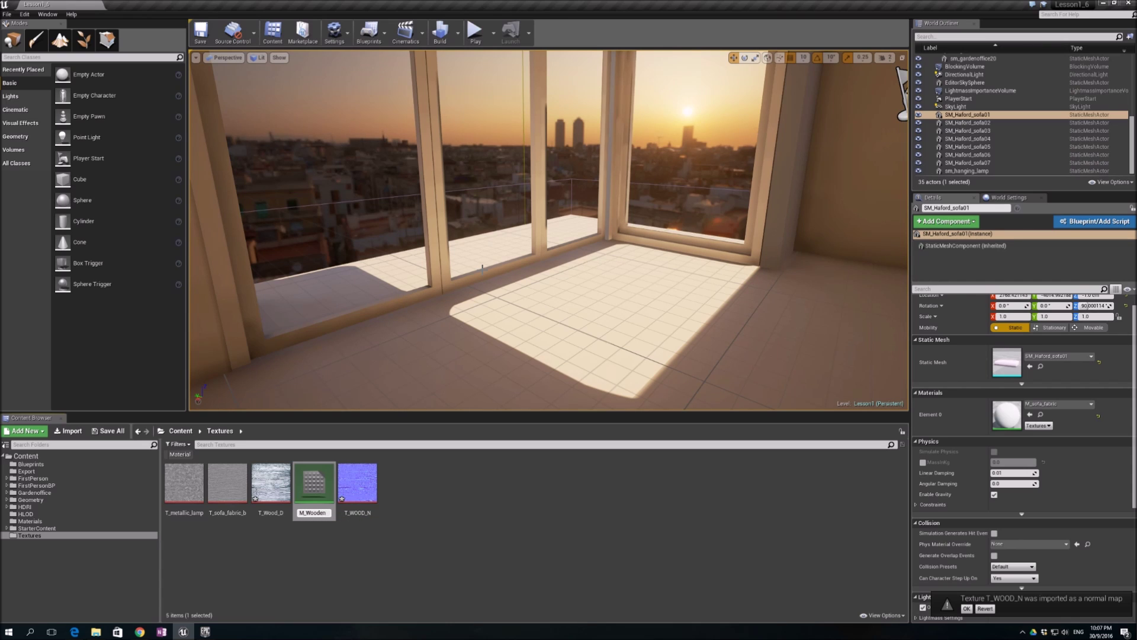
pyautogui.write('r')
pyautogui.press('Return')
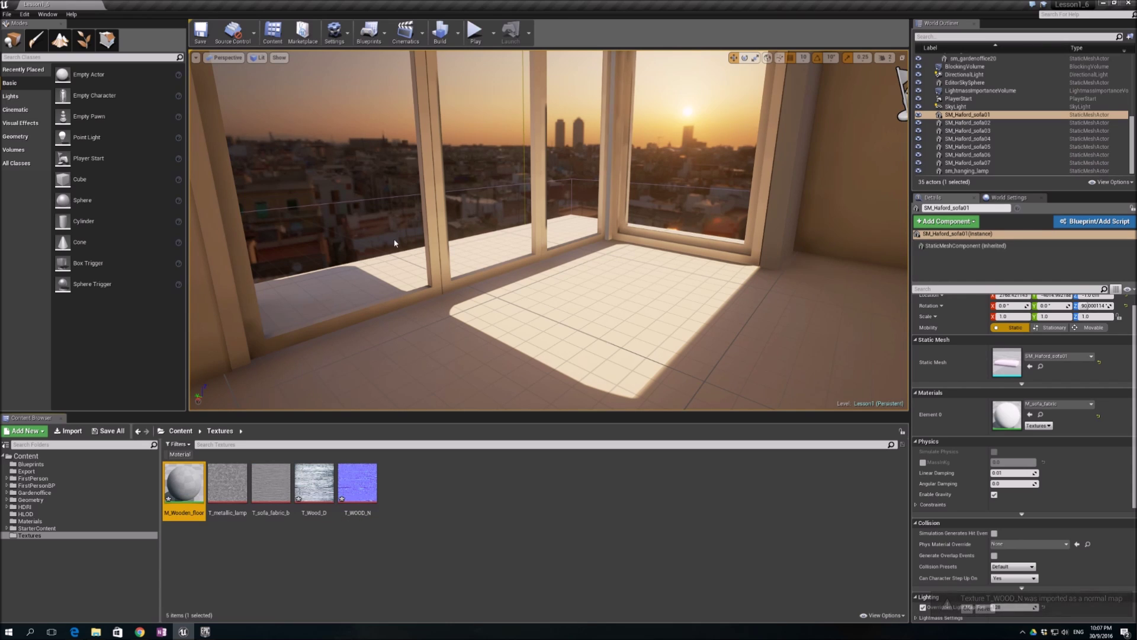
# - Move M_Wooden_floor into the Materials folder and open it for editing there
pyautogui.moveTo(184, 483); pyautogui.dragTo(52, 528)
pyautogui.click(73, 540)
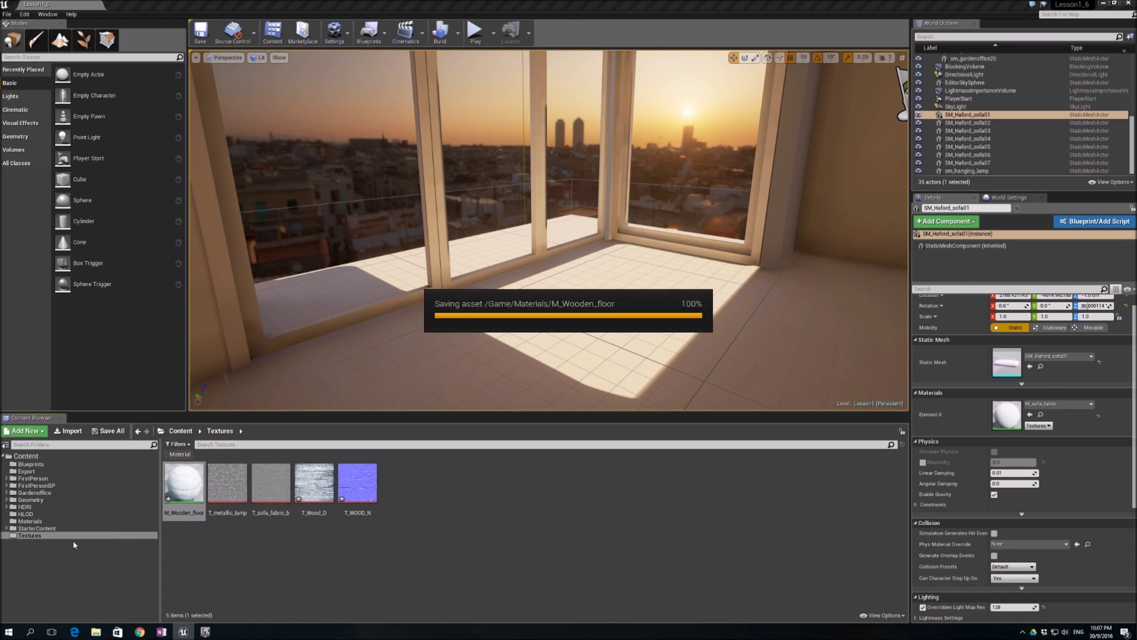
pyautogui.click(30, 522)
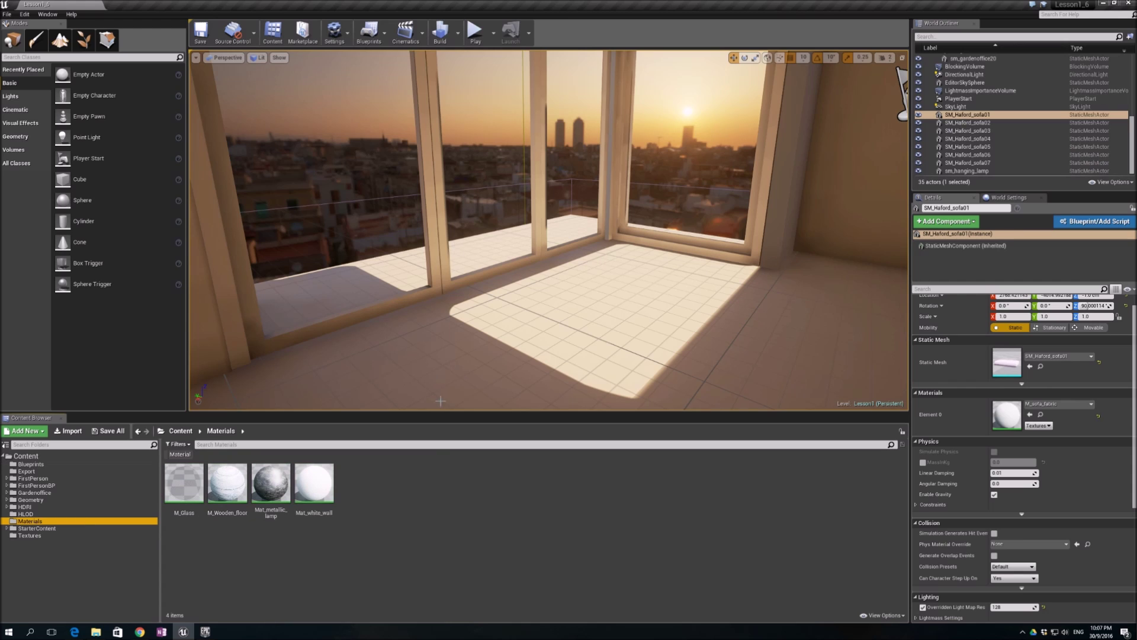
pyautogui.doubleClick(227, 483)
pyautogui.moveTo(560, 266); pyautogui.dragTo(635, 111)
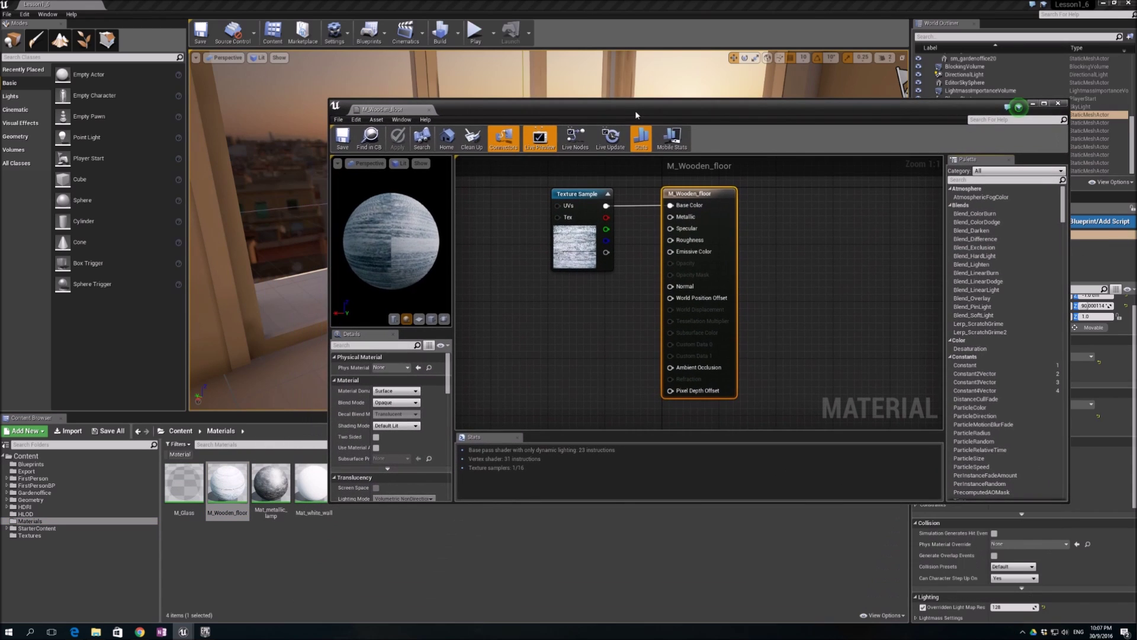
# - Add the T_WOOD_N texture to M_Wooden_floor, connect it to the Normal input, and save and close the material
pyautogui.click(30, 535)
pyautogui.moveTo(312, 483); pyautogui.dragTo(671, 287)
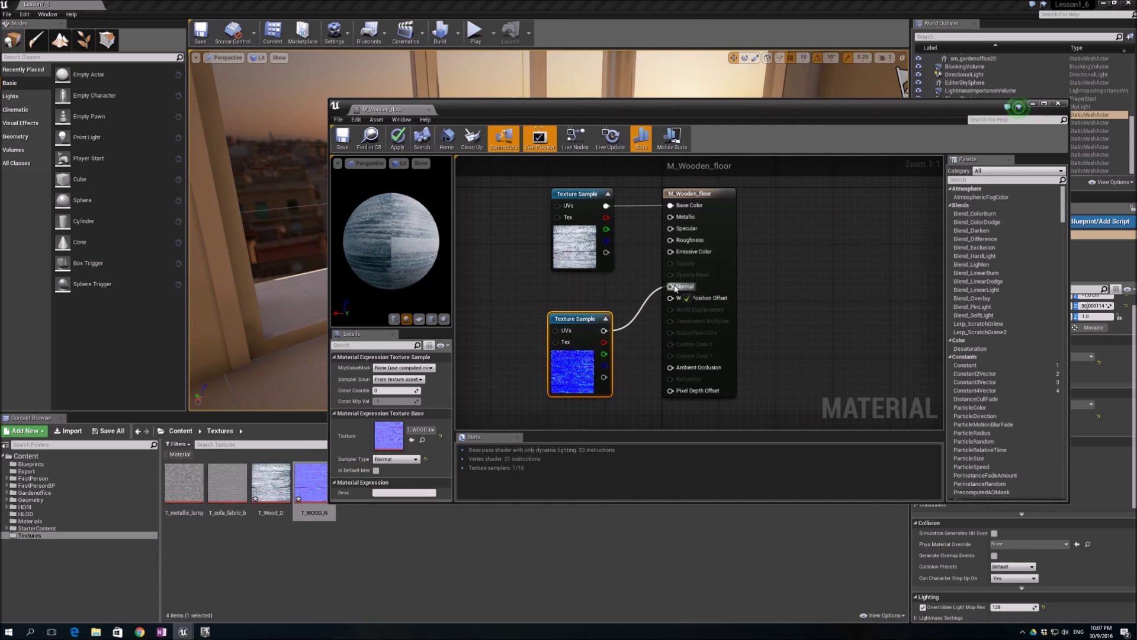
pyautogui.click(343, 139)
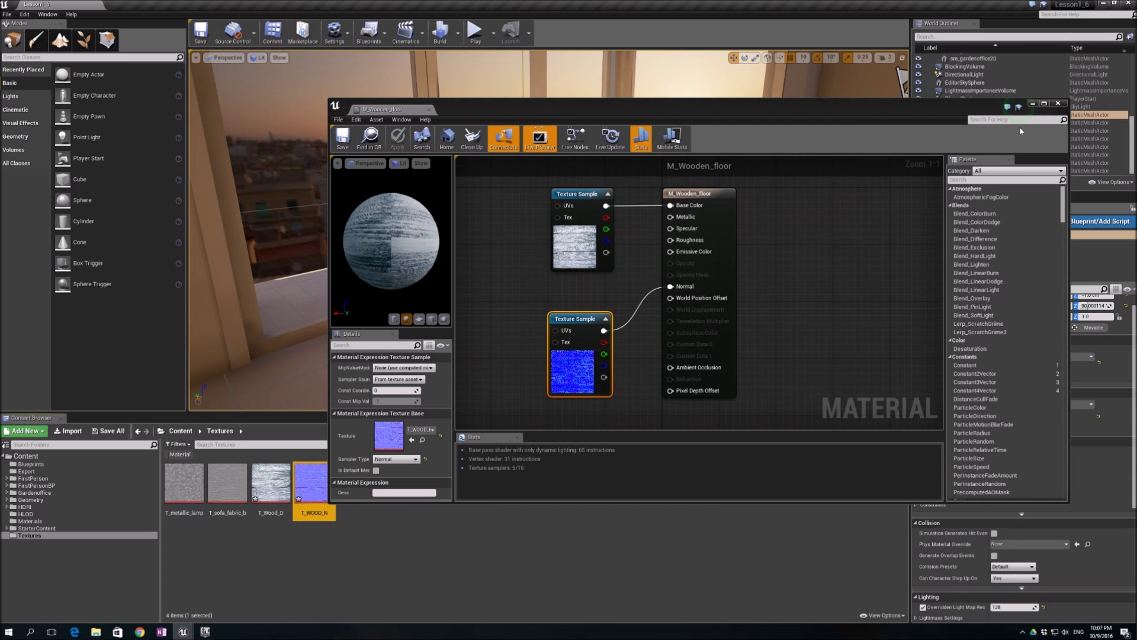
pyautogui.click(1058, 103)
# - Assign the M_Wooden_floor material to the room's floor mesh and view the planks in the scene
pyautogui.click(642, 303)
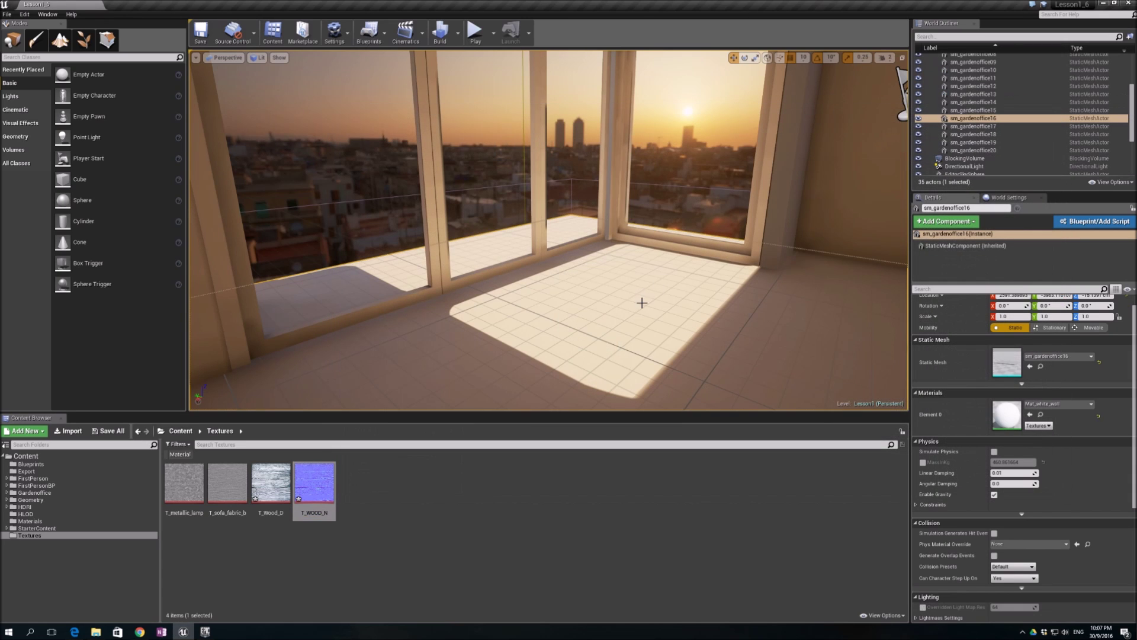
pyautogui.click(1056, 404)
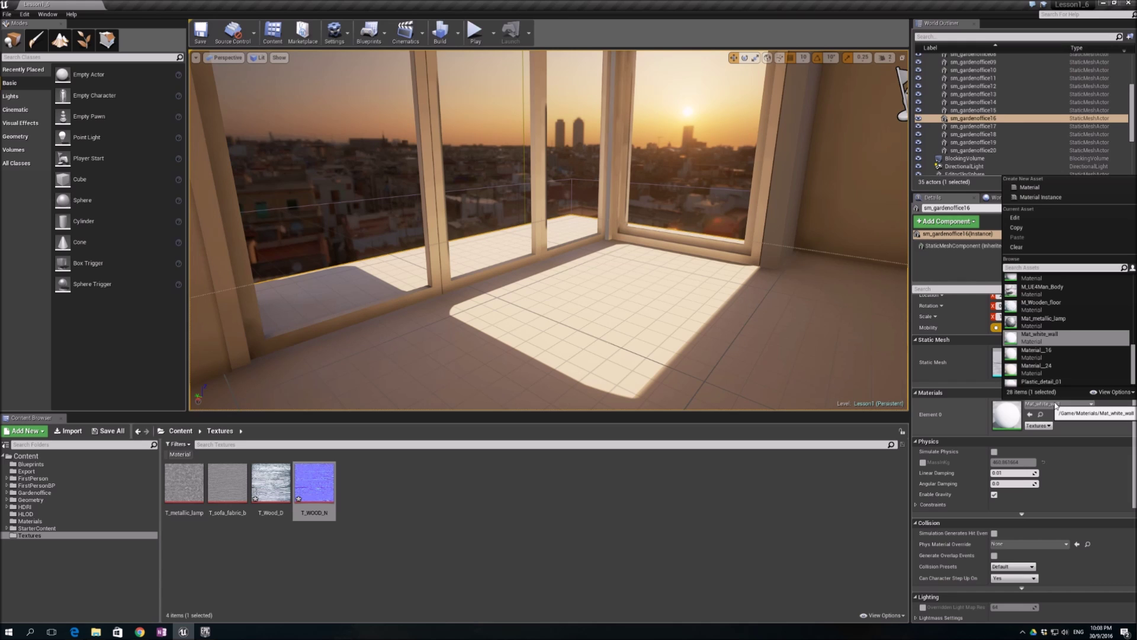
pyautogui.click(1041, 303)
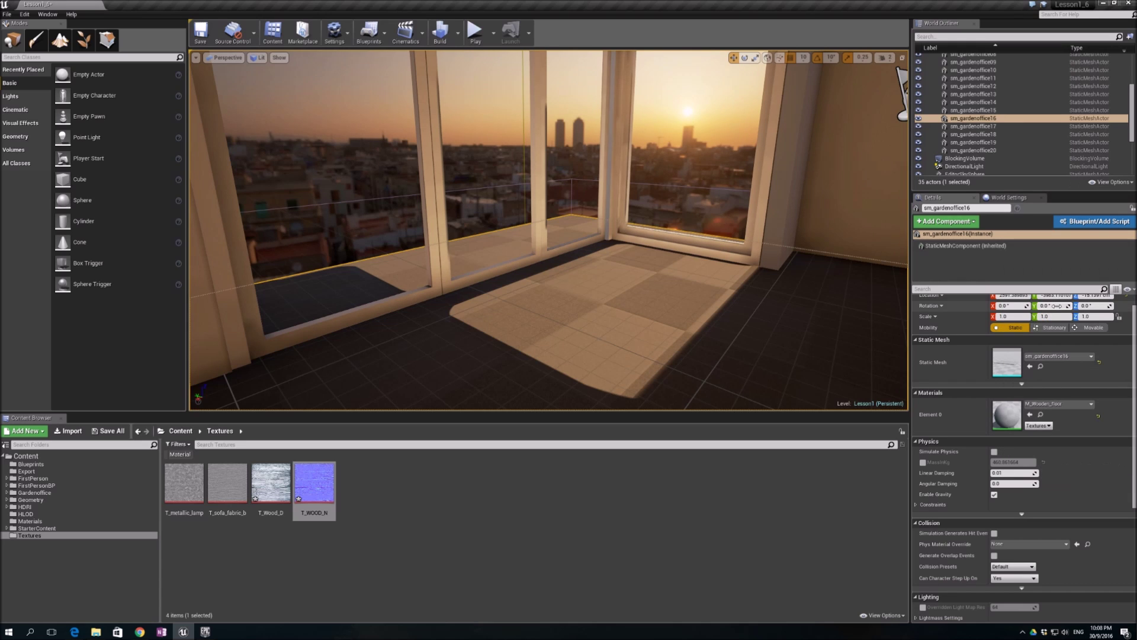
pyautogui.moveTo(711, 312); pyautogui.dragTo(753, 369, button='right')
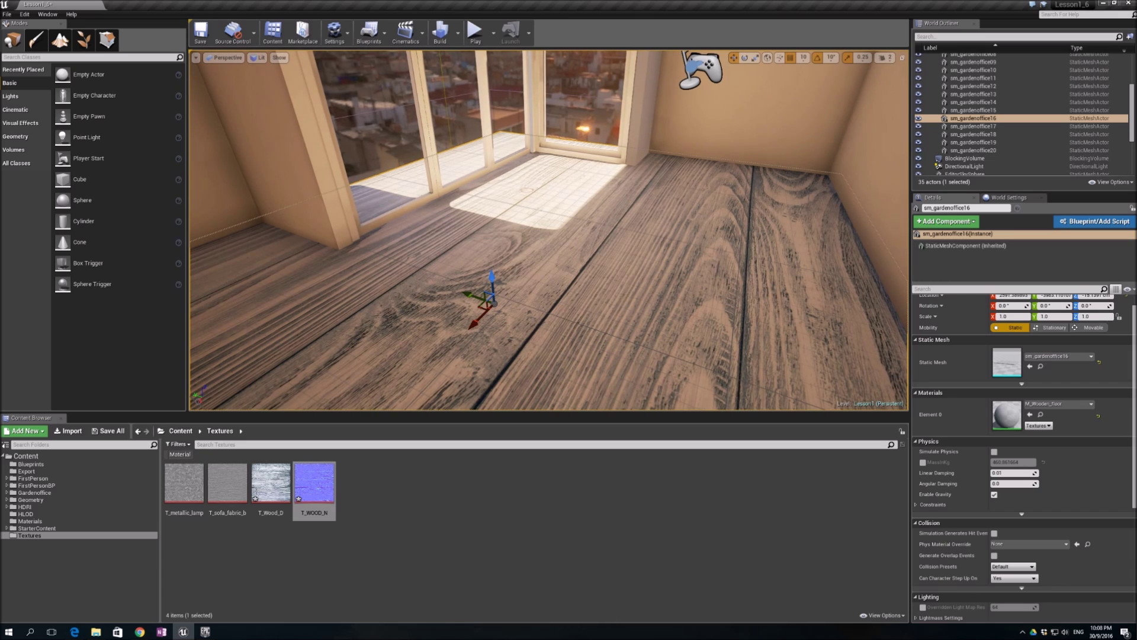
pyautogui.moveTo(753, 368)
pyautogui.mouseDown(button='right')
pyautogui.moveTo(732, 366)
pyautogui.moveTo(788, 362)
pyautogui.moveTo(770, 363)
pyautogui.mouseUp(button='right')
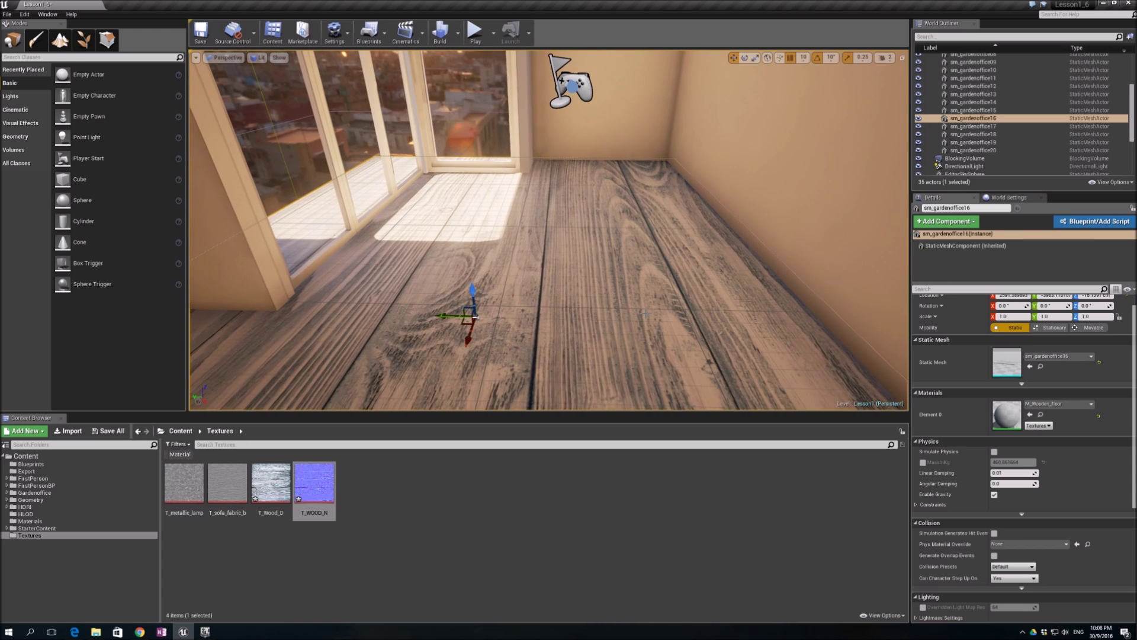
# - Open M_Wooden_floor from the Materials folder, add a TextureCoordinate node connected to the UVs of both texture samples, and save
pyautogui.click(125, 522)
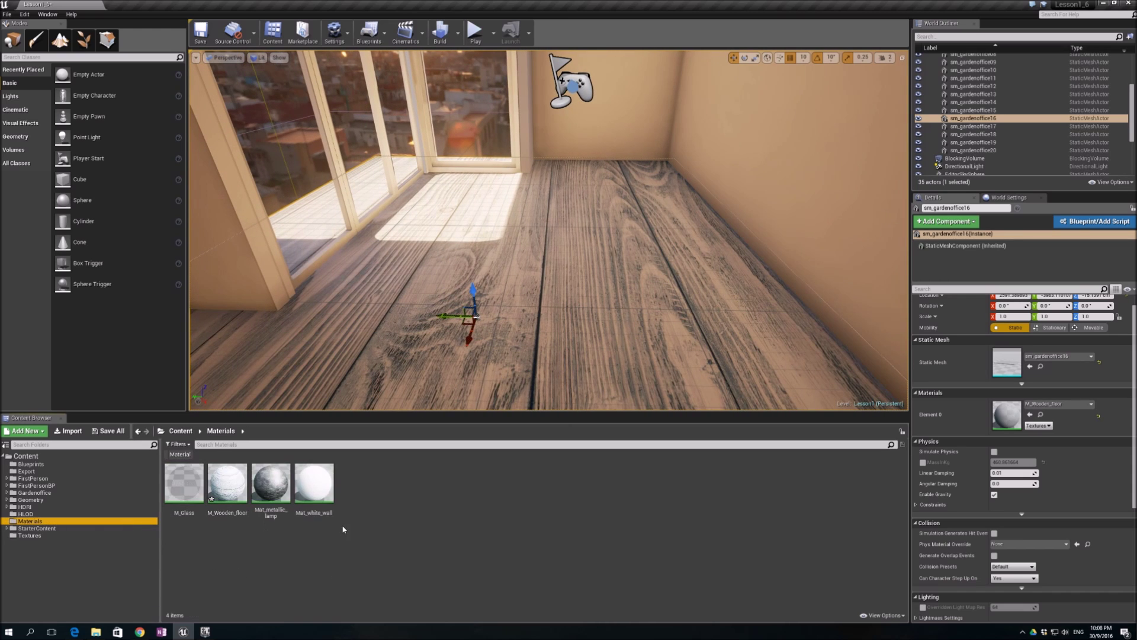
pyautogui.doubleClick(223, 496)
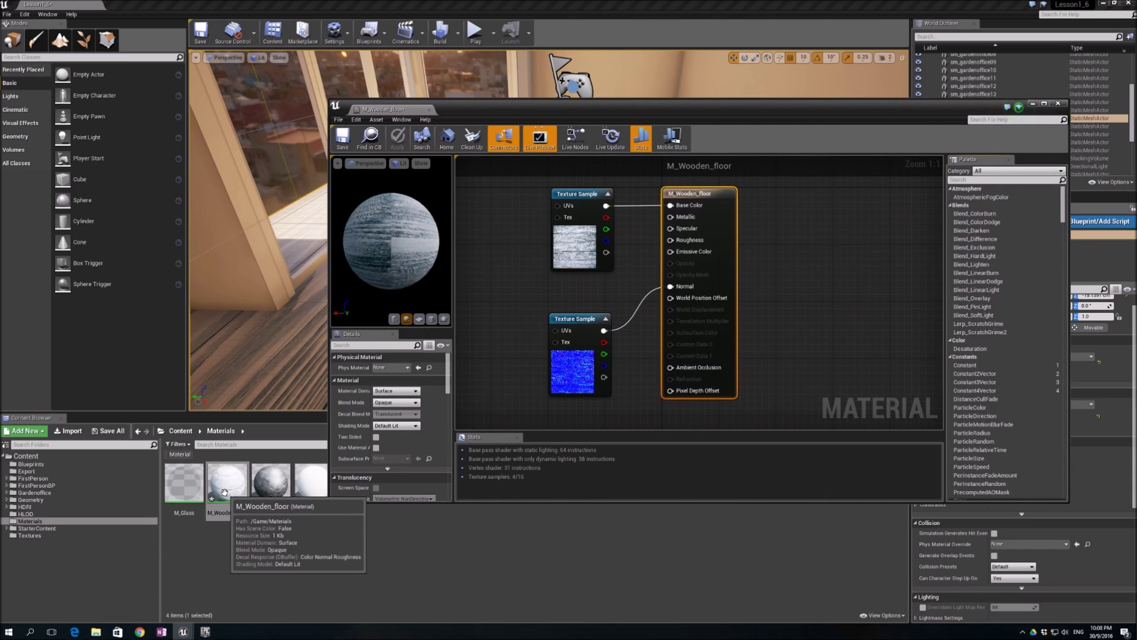
pyautogui.moveTo(498, 225); pyautogui.dragTo(503, 231, button='right')
pyautogui.rightClick(512, 250)
pyautogui.write('texturecoord')
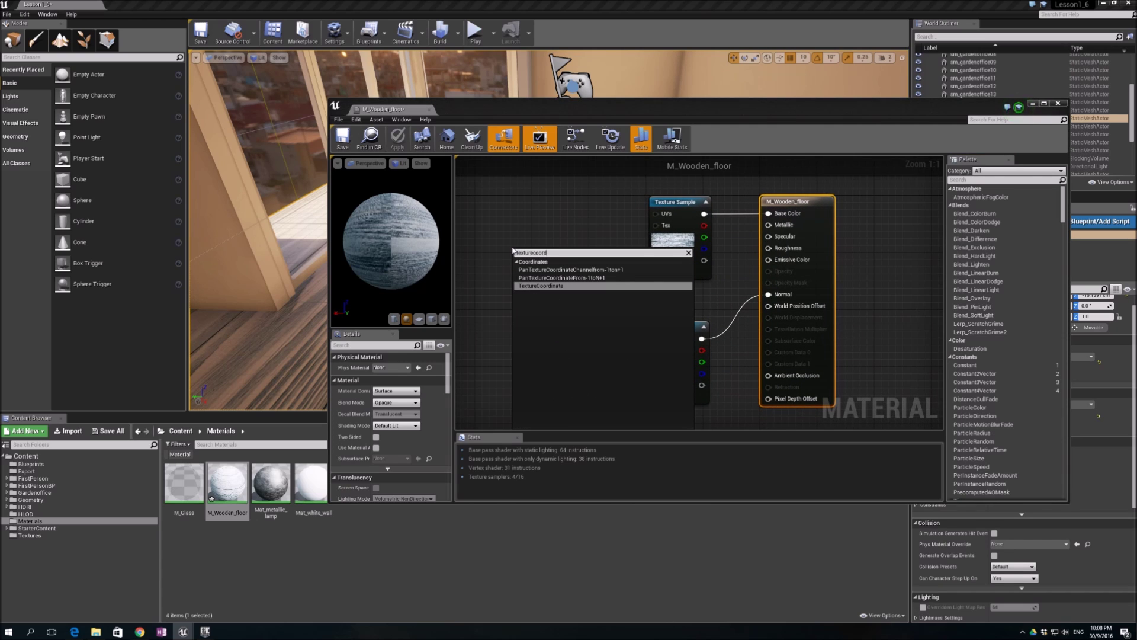
pyautogui.write('inate')
pyautogui.press('Return')
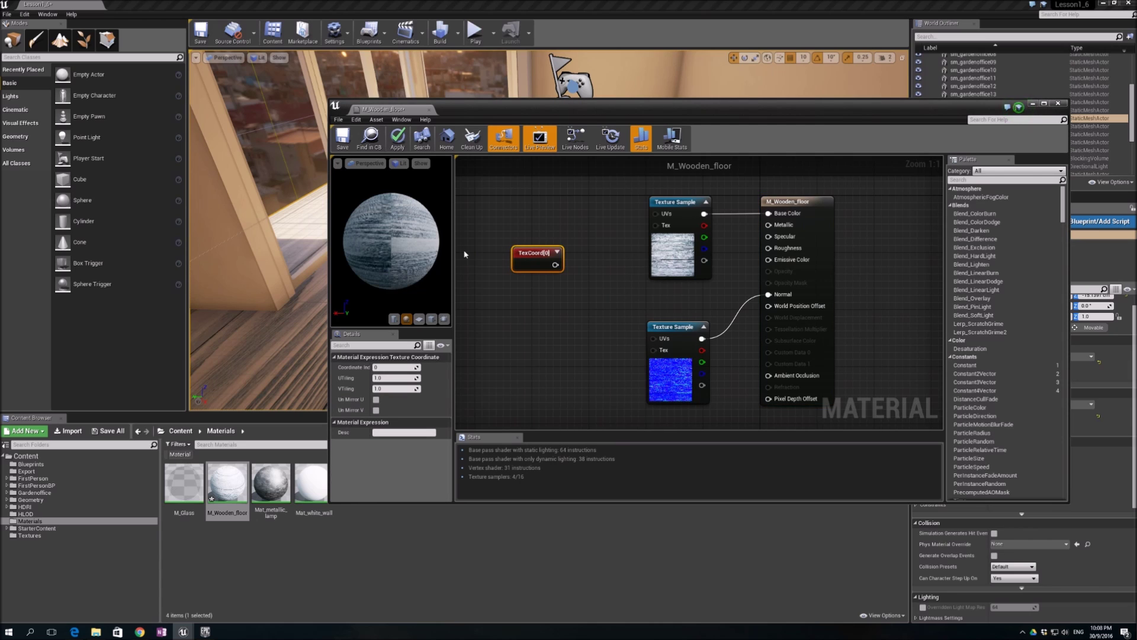
pyautogui.moveTo(525, 246); pyautogui.dragTo(660, 223)
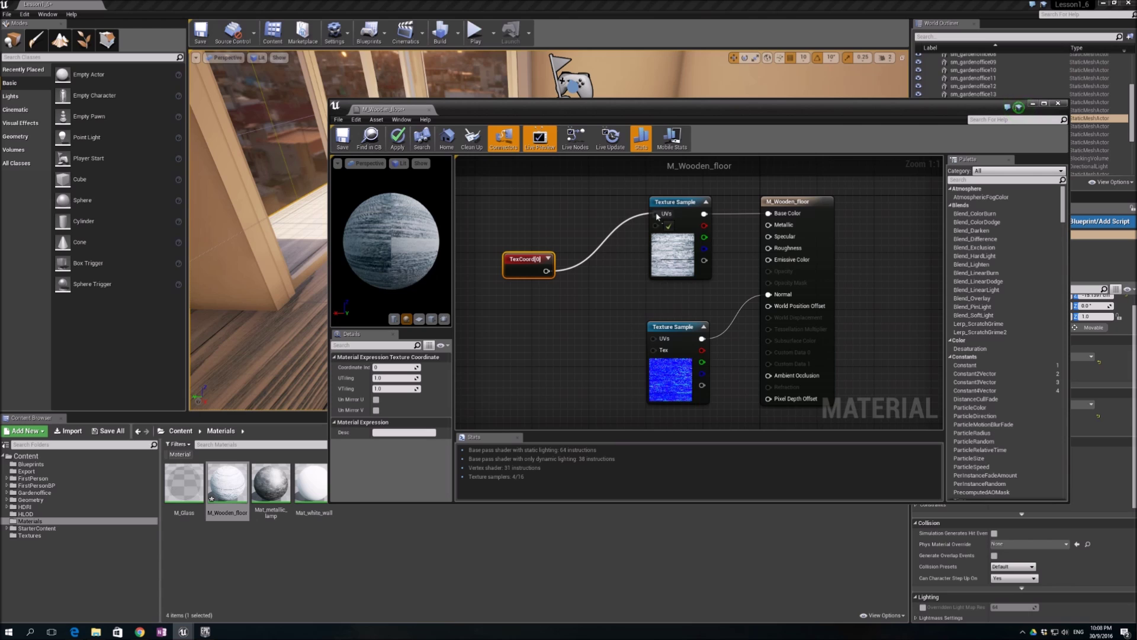
pyautogui.moveTo(546, 270); pyautogui.dragTo(655, 340)
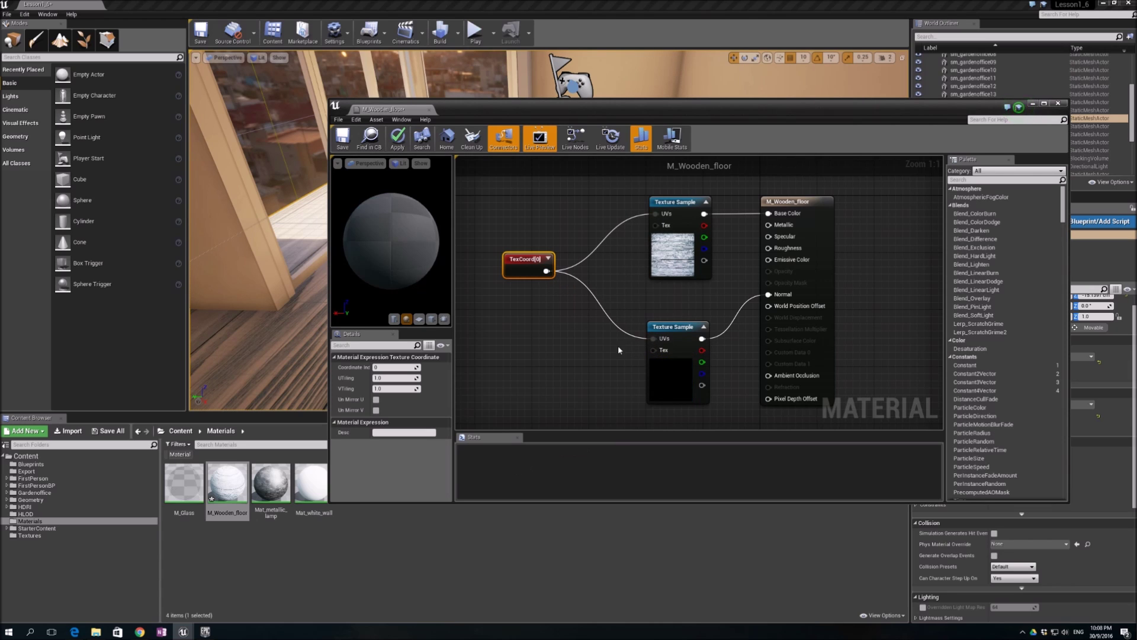
pyautogui.hotkey('ctrl', 's')
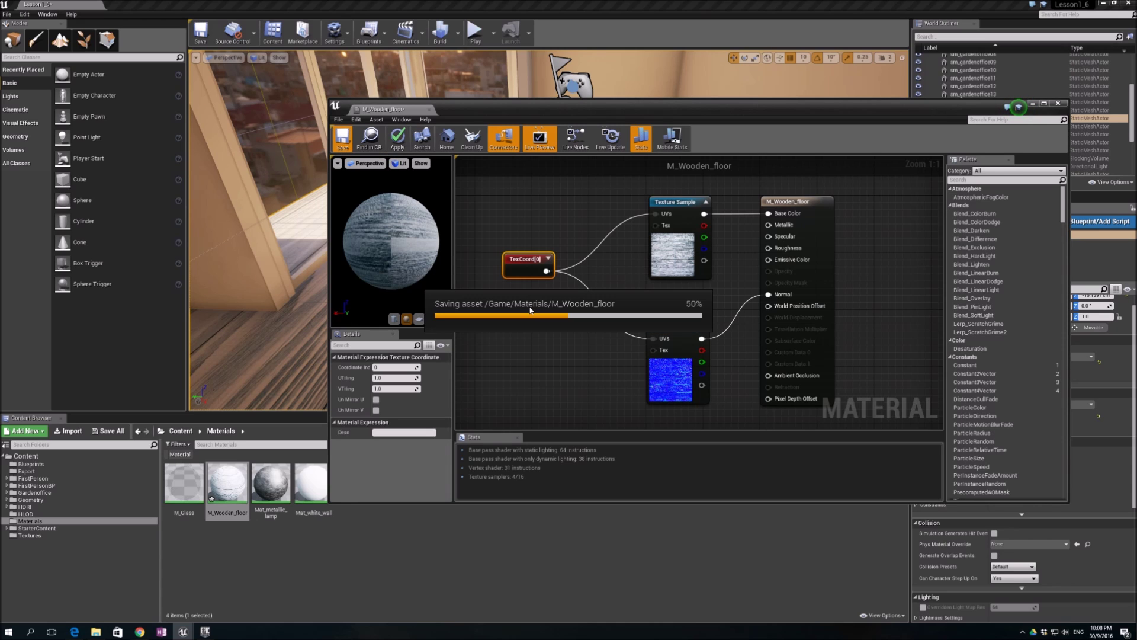
# - Multiply the TexCoord output by a new Constant and connect the Multiply result to the UVs of both texture samples
pyautogui.moveTo(533, 271); pyautogui.dragTo(563, 256)
pyautogui.write('mul')
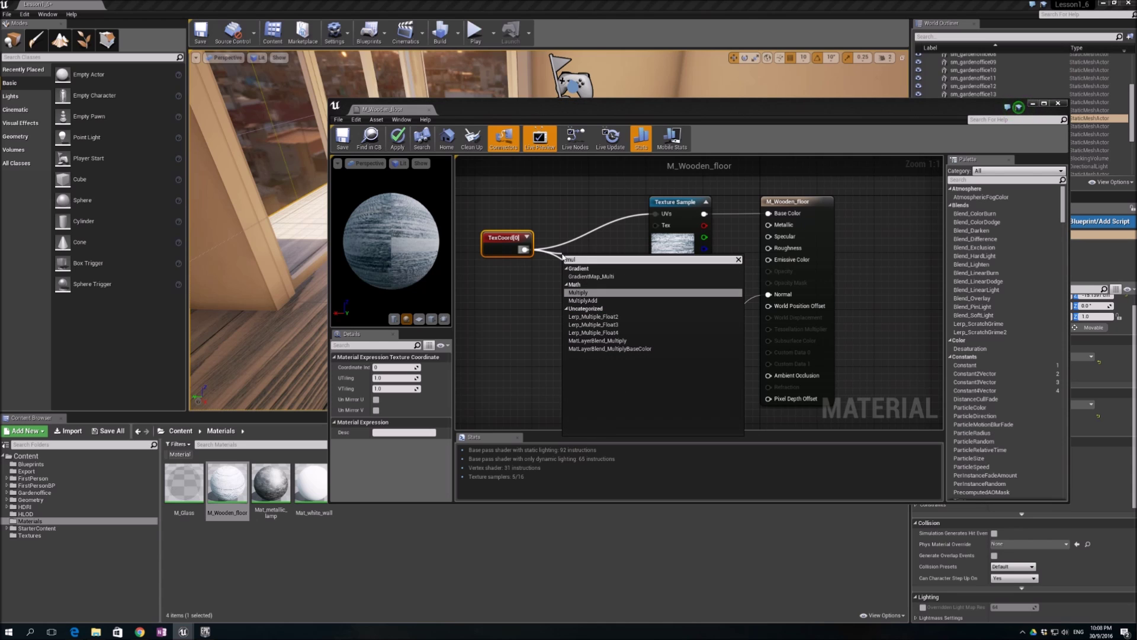
pyautogui.press('Return')
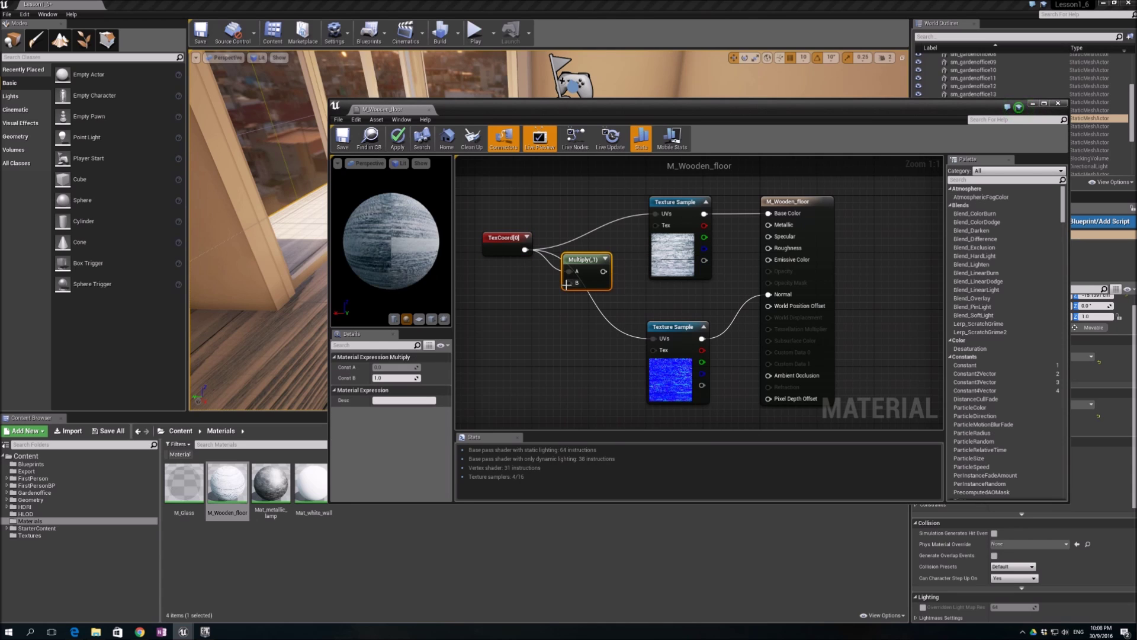
pyautogui.moveTo(551, 295); pyautogui.dragTo(543, 299)
pyautogui.write('constant')
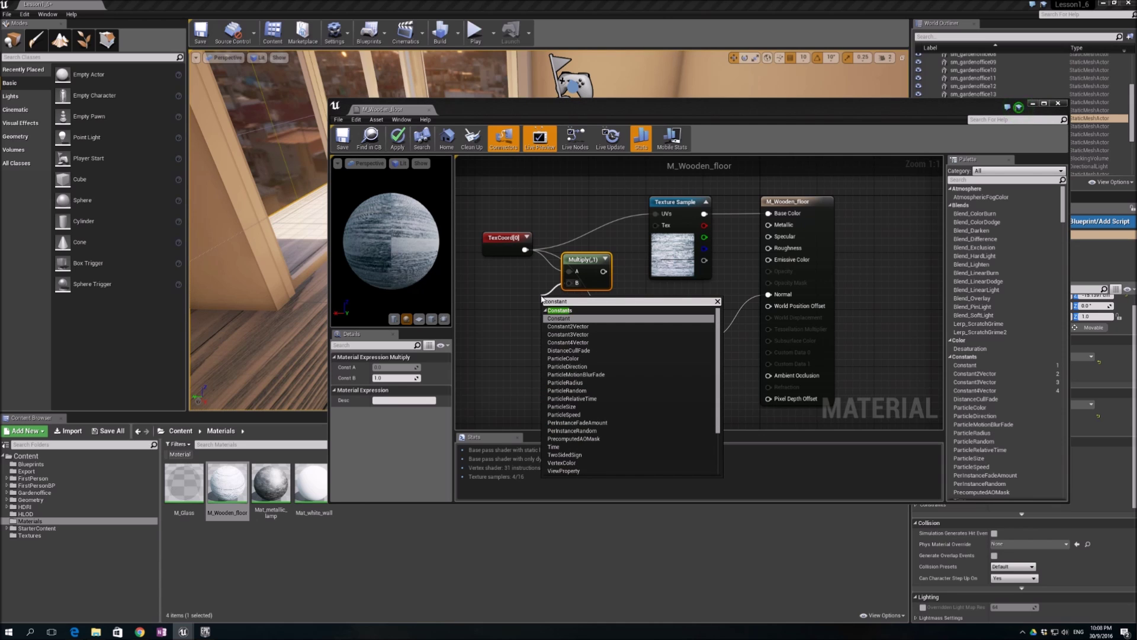
pyautogui.press('Return')
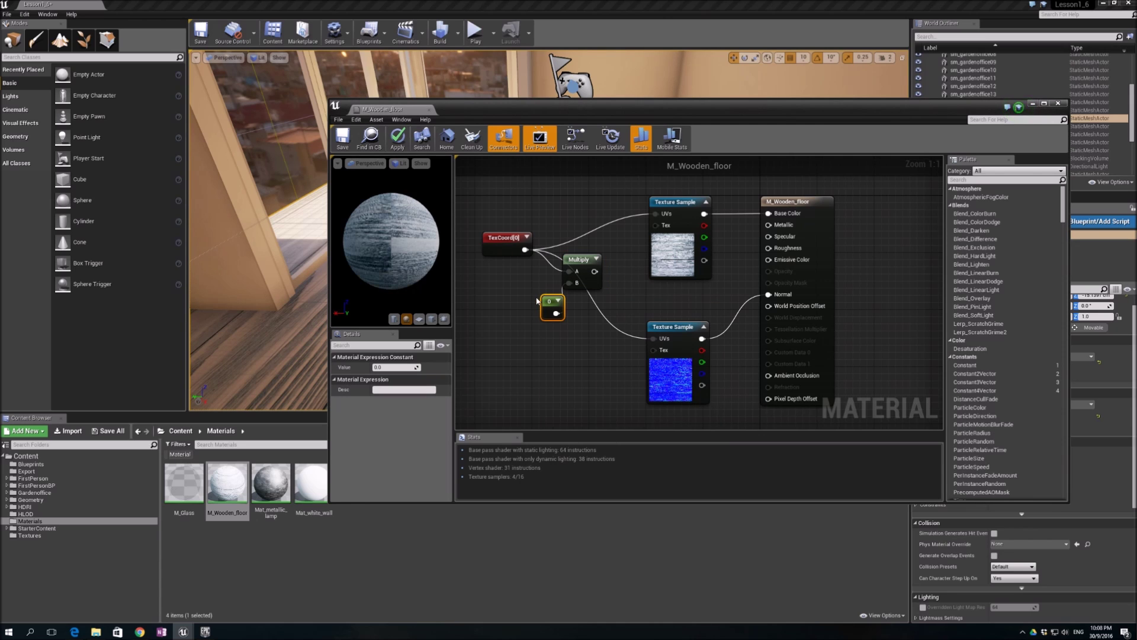
pyautogui.moveTo(545, 300); pyautogui.dragTo(515, 300)
pyautogui.moveTo(595, 271); pyautogui.dragTo(655, 214)
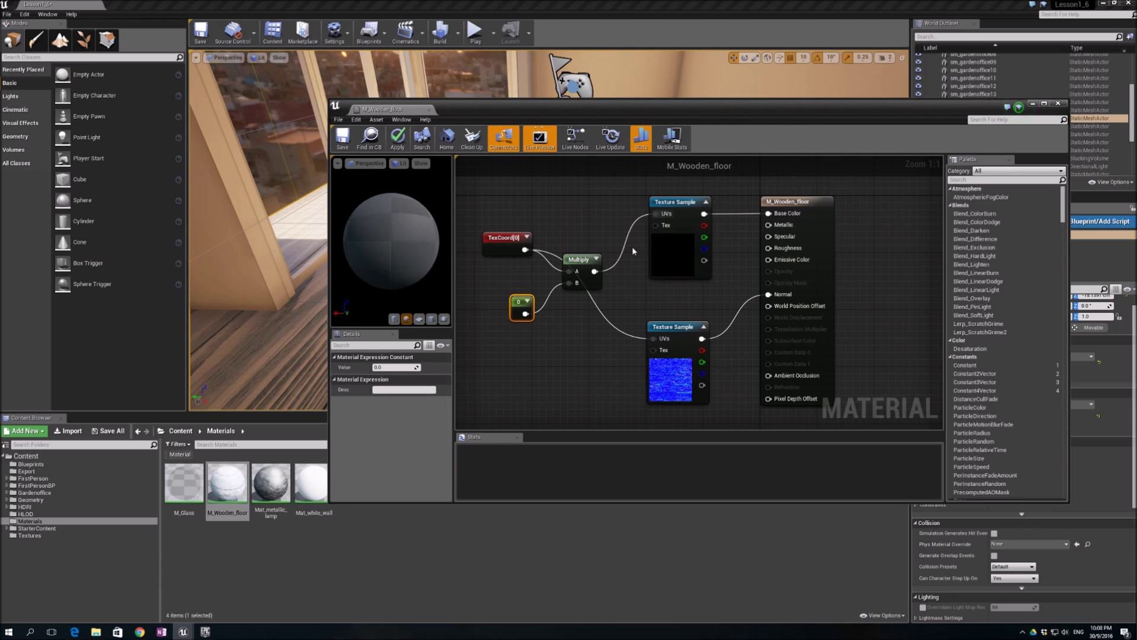
pyautogui.moveTo(595, 271); pyautogui.dragTo(655, 339)
pyautogui.click(504, 244)
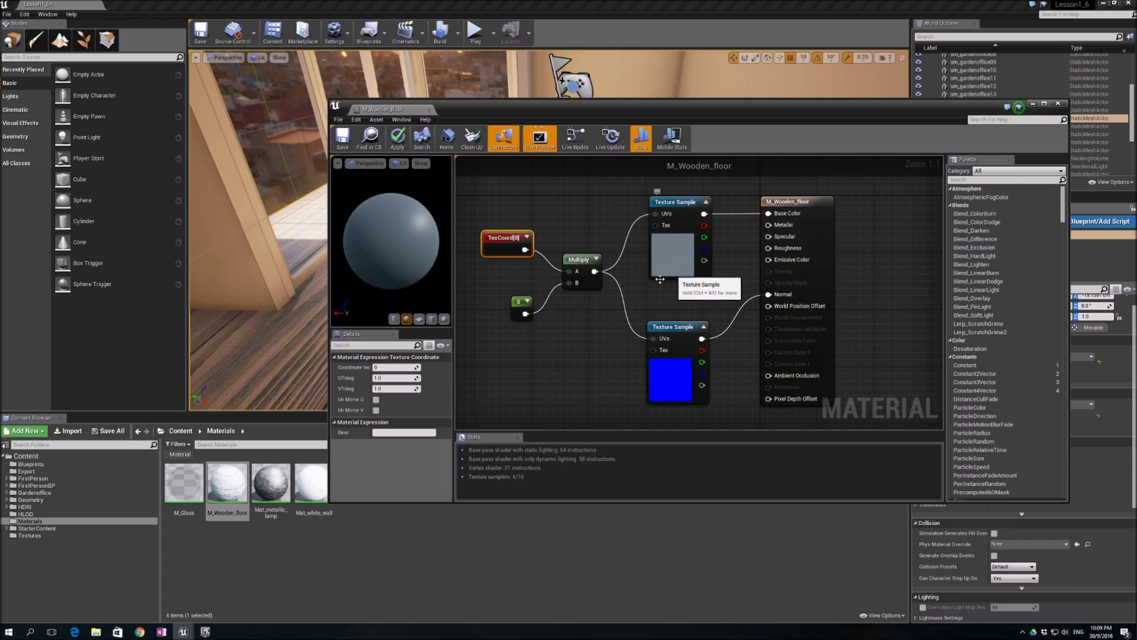
pyautogui.click(591, 377)
# - Set the Constant feeding the Multiply node to 4, save the material, and view the plank tiling in the room
pyautogui.click(514, 303)
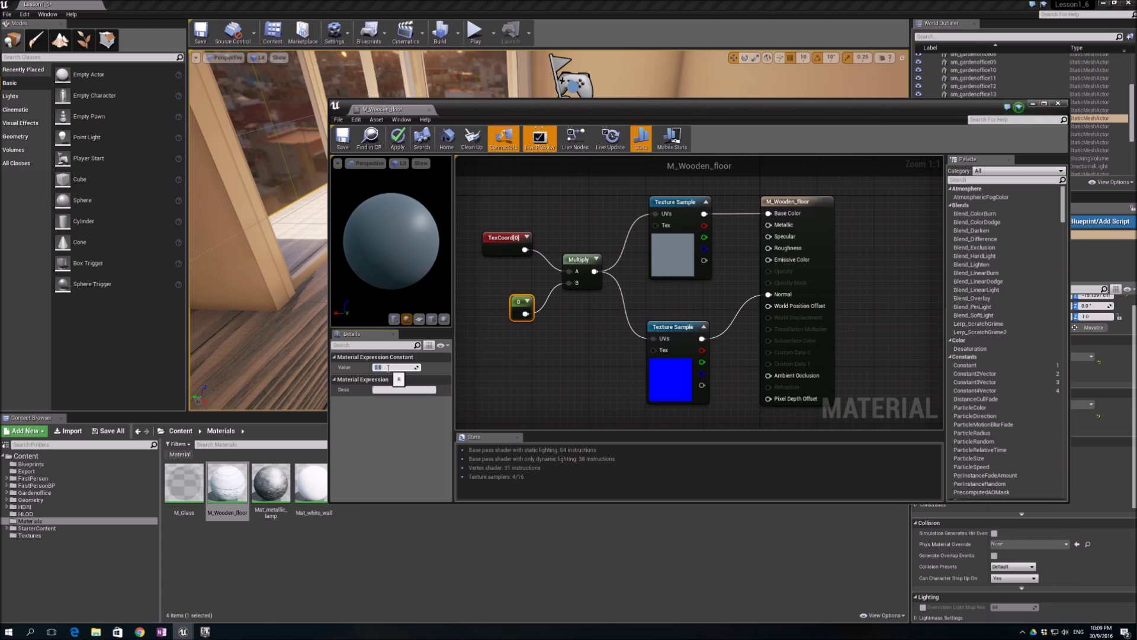
pyautogui.press('Tab')
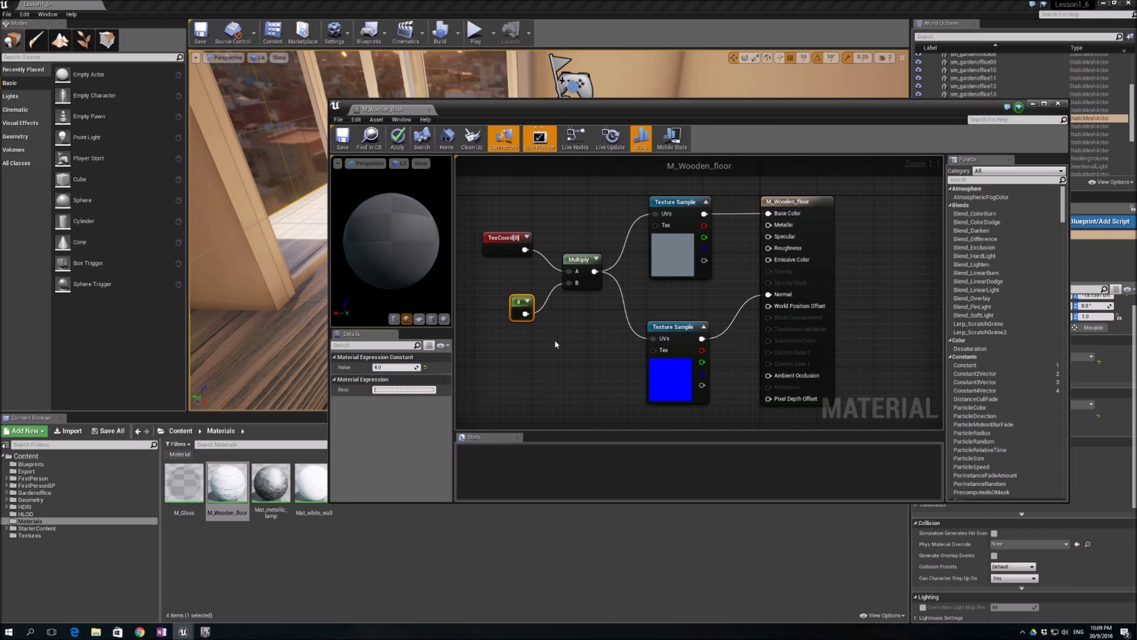
pyautogui.click(346, 147)
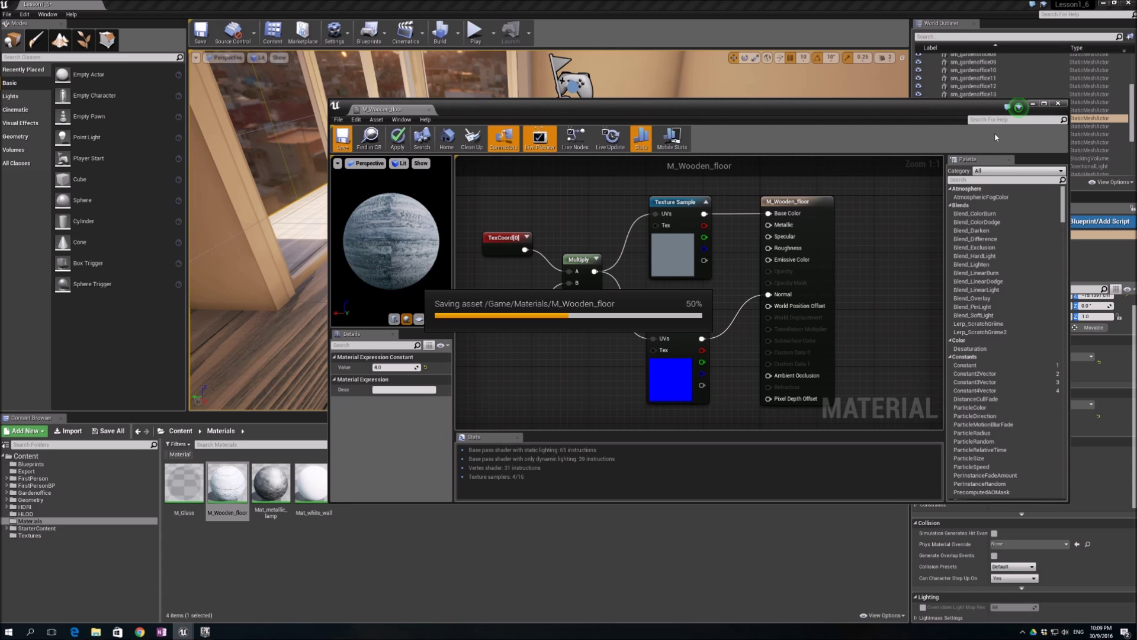
pyautogui.click(1033, 105)
pyautogui.moveTo(669, 249); pyautogui.dragTo(450, 240, button='right')
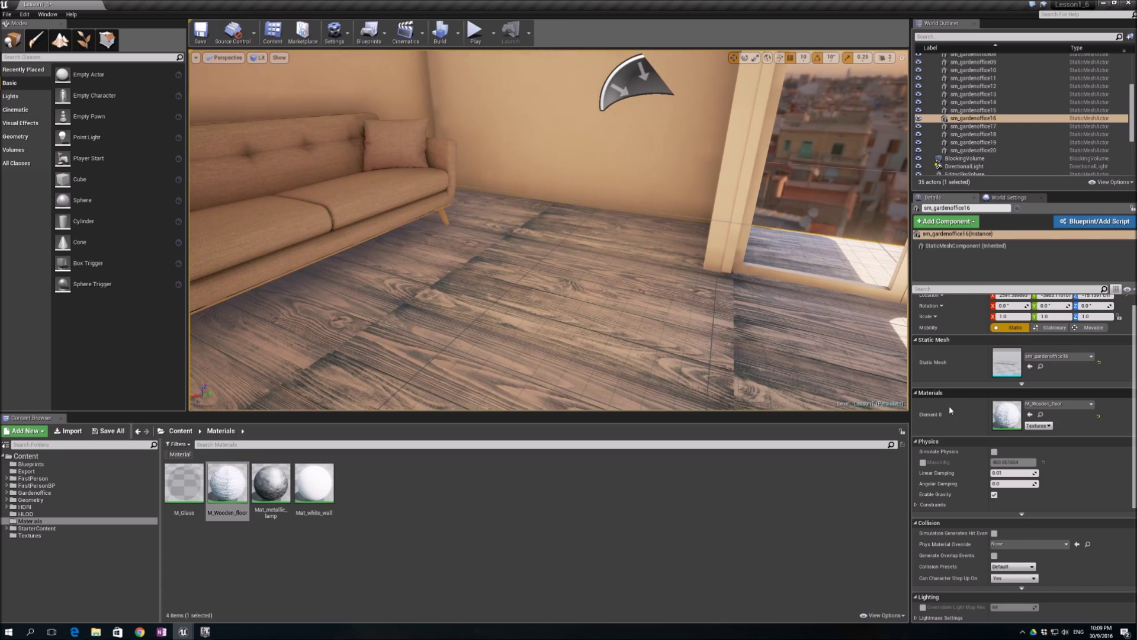
pyautogui.moveTo(626, 242); pyautogui.dragTo(673, 240, button='right')
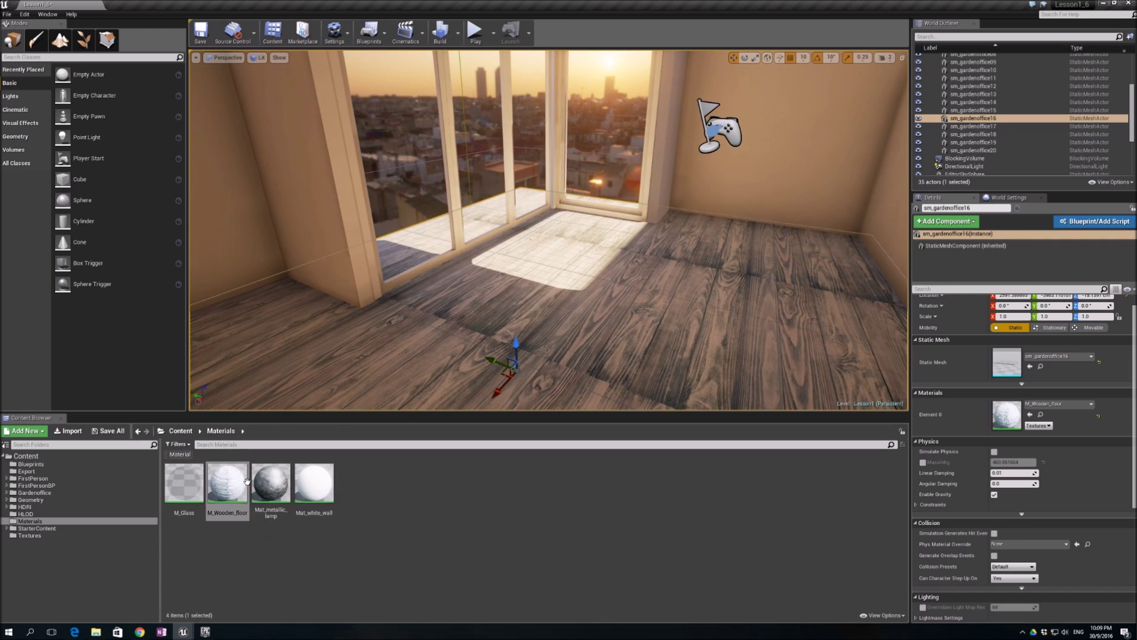
# - Set the UV multiplier Constant in M_Wooden_floor to 3, save and close the material, and view the floor
pyautogui.doubleClick(227, 483)
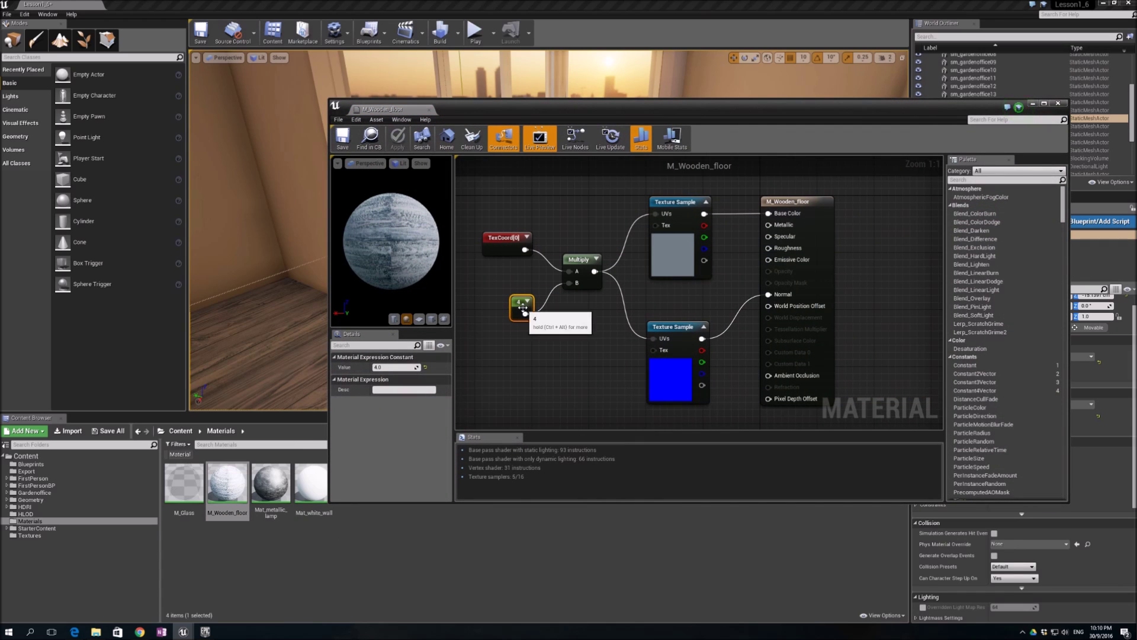
pyautogui.click(405, 367)
pyautogui.write('3')
pyautogui.press('Return')
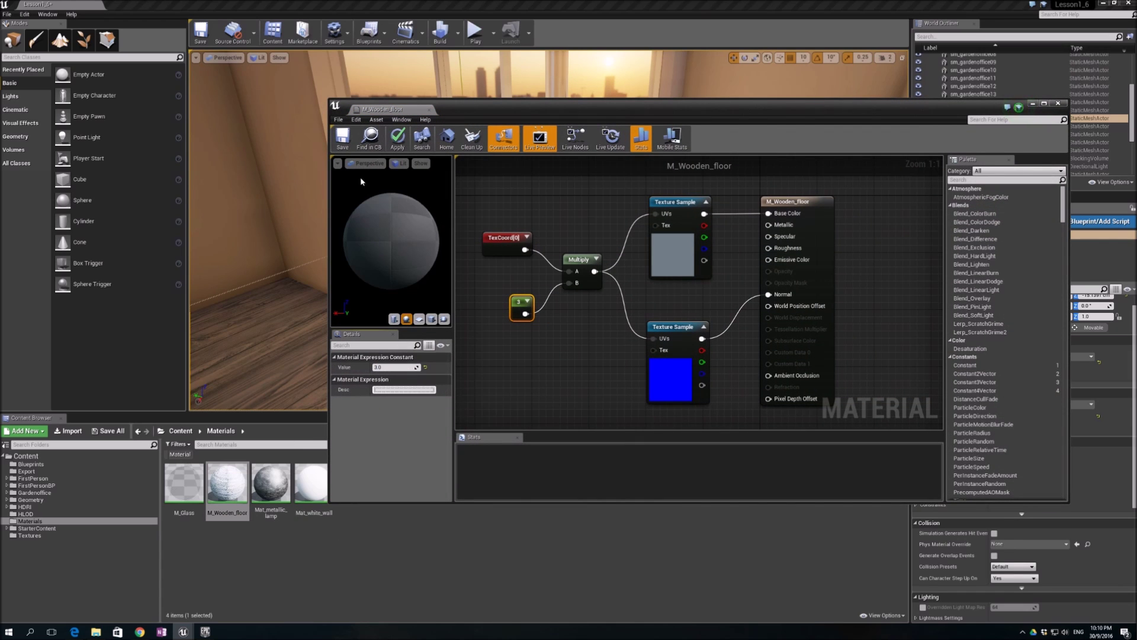
pyautogui.click(343, 141)
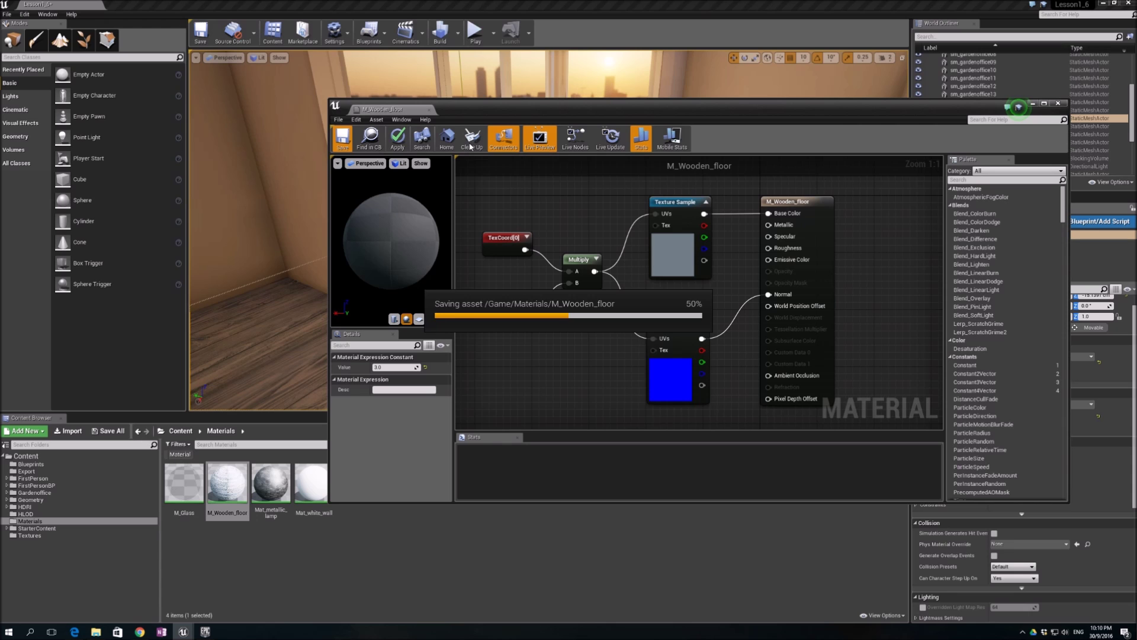
pyautogui.moveTo(761, 109); pyautogui.dragTo(816, 146)
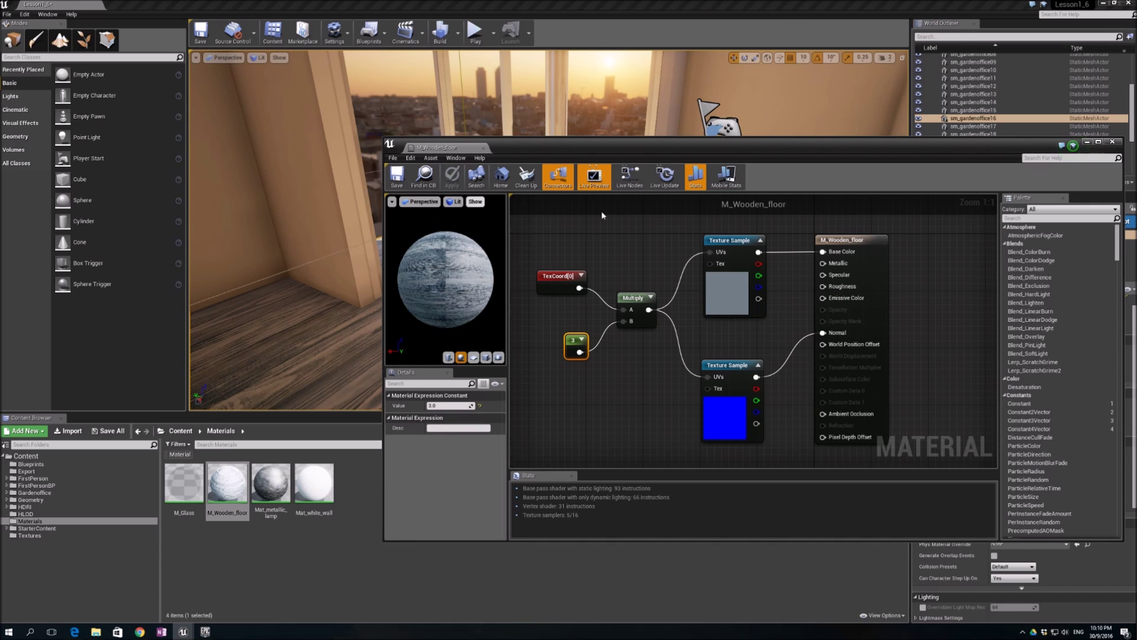
pyautogui.click(1113, 142)
pyautogui.moveTo(687, 237); pyautogui.dragTo(773, 225, button='right')
# - Convert M_Wooden_floor's Constant of 3 to a parameter named UV Multiple, then save and close the material
pyautogui.doubleClick(231, 485)
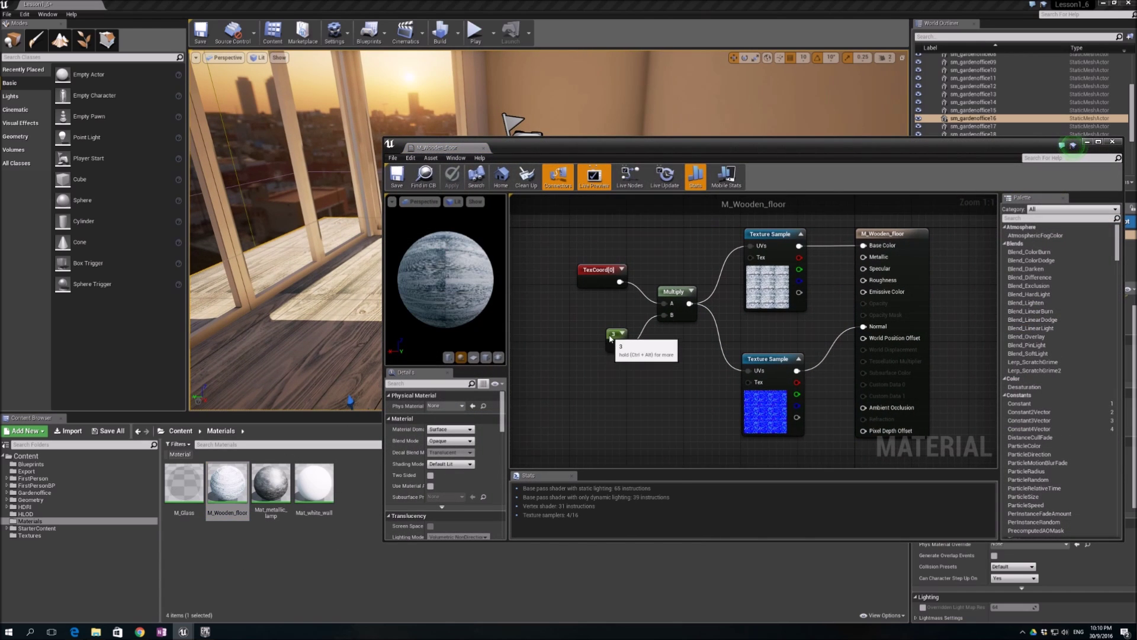
pyautogui.rightClick(610, 335)
pyautogui.click(641, 341)
pyautogui.moveTo(614, 335); pyautogui.dragTo(570, 335)
pyautogui.click(442, 450)
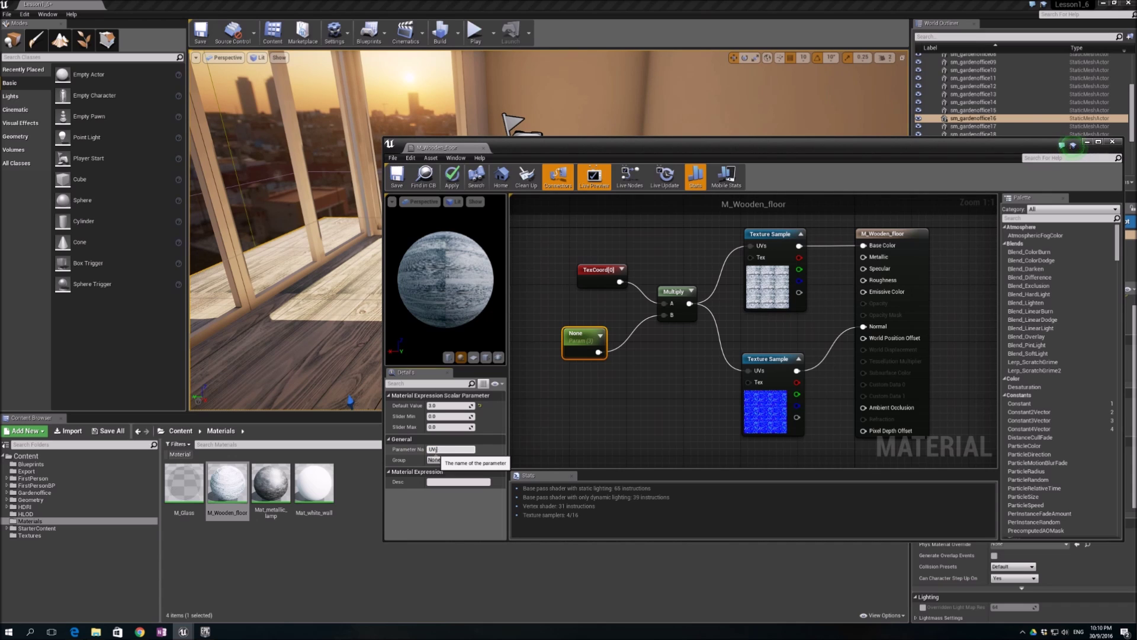
pyautogui.write('UV Multiple')
pyautogui.press('Return')
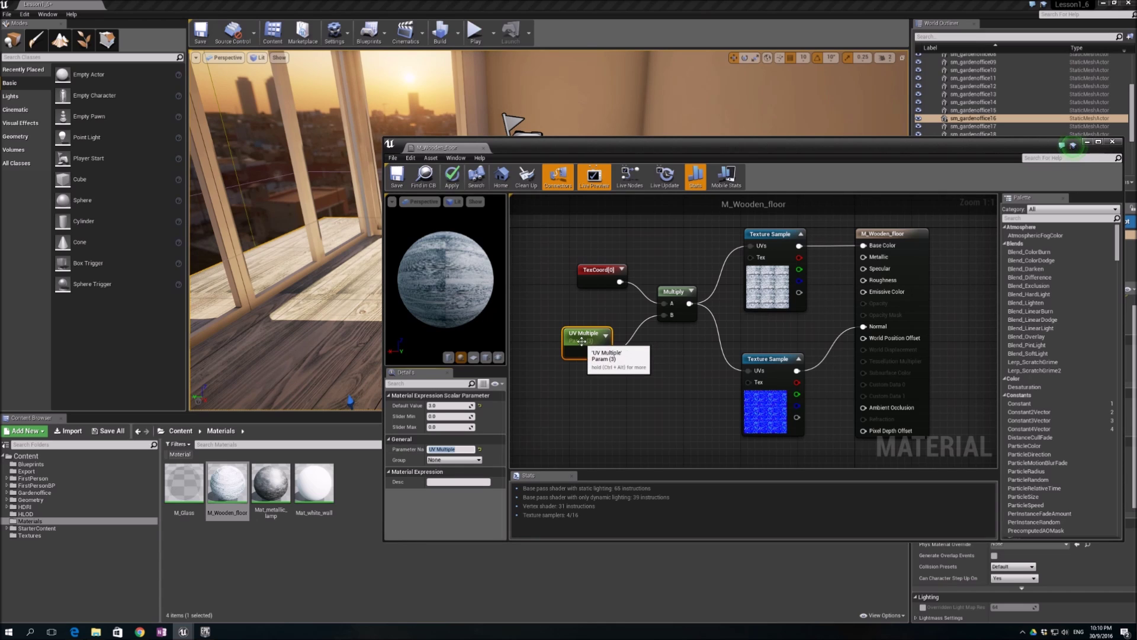
pyautogui.click(394, 180)
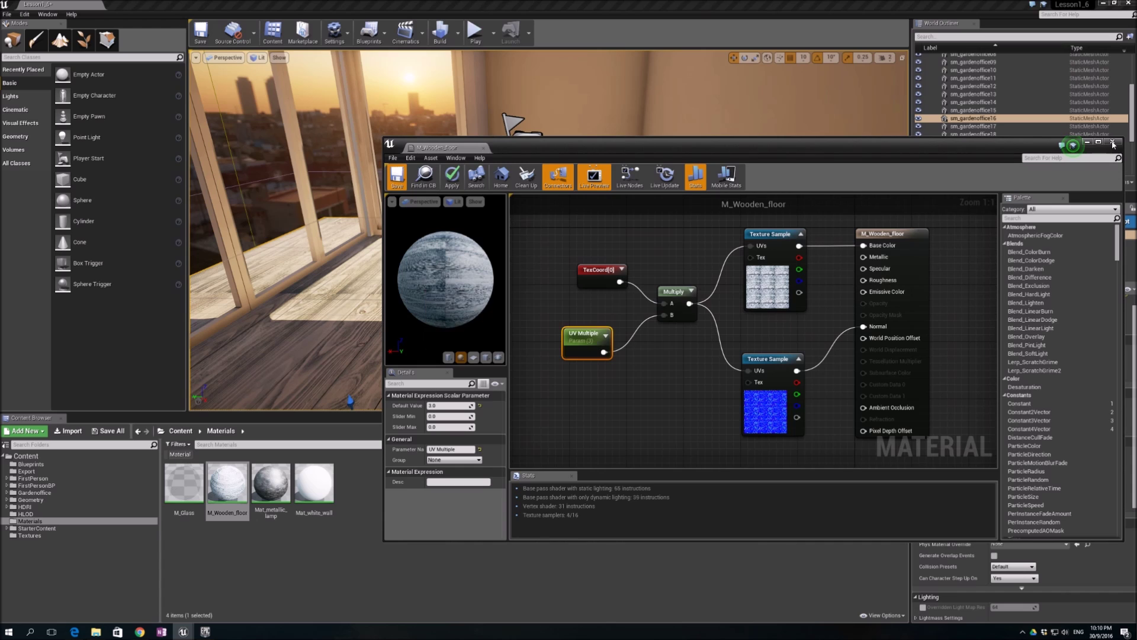
pyautogui.click(1114, 144)
# - Create a material instance of M_Wooden_floor, assign it to the floor mesh, and open the instance for editing
pyautogui.rightClick(235, 493)
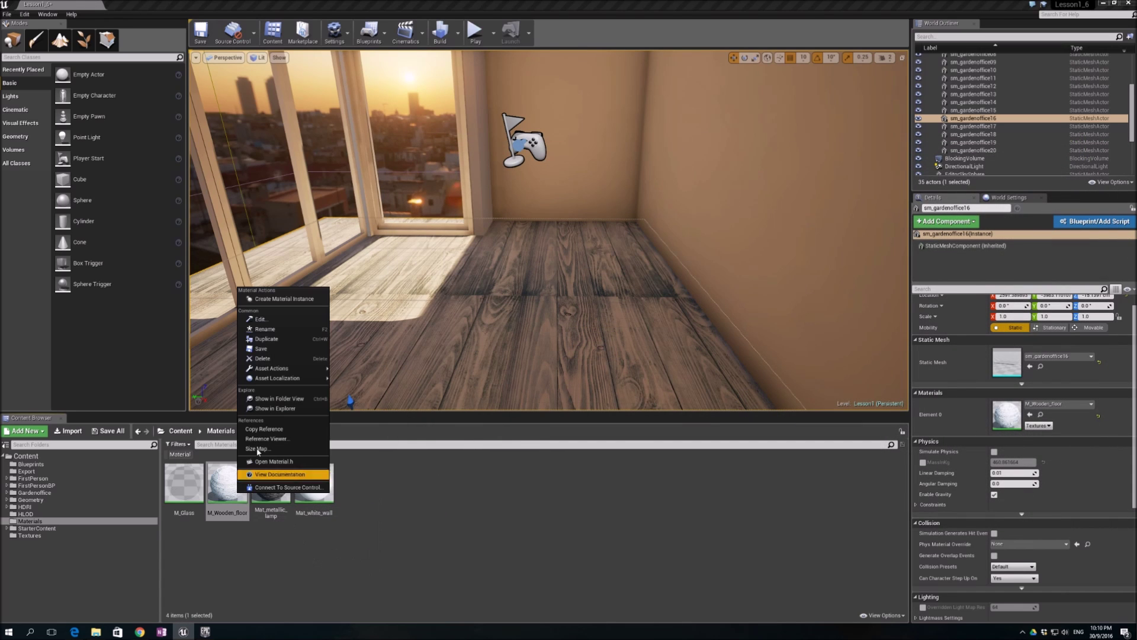
pyautogui.click(297, 299)
pyautogui.press('Return')
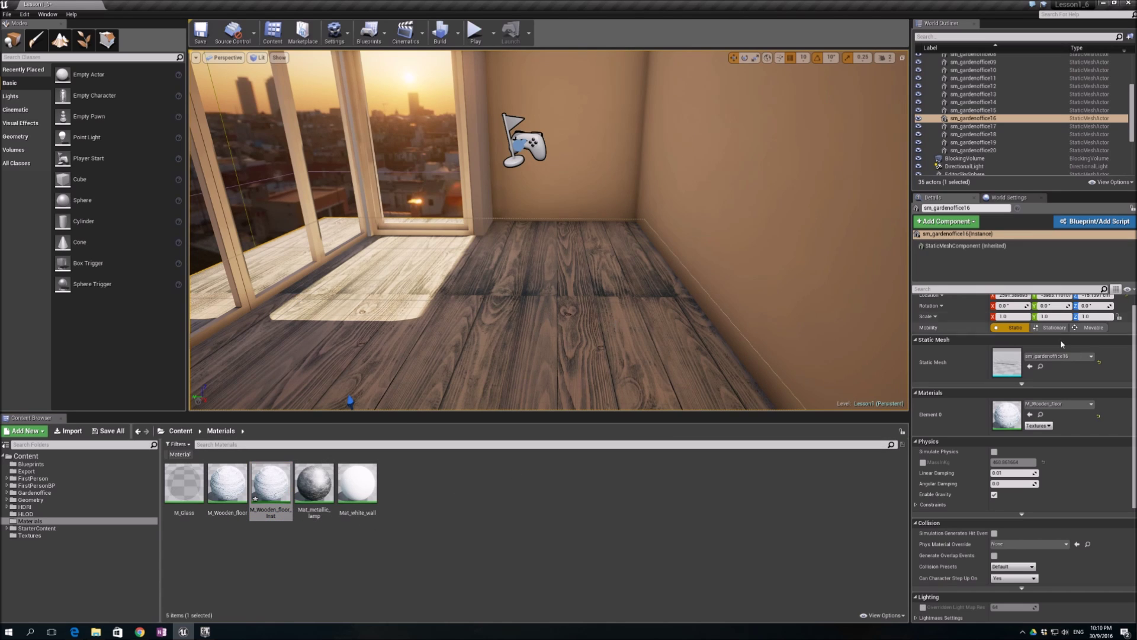
pyautogui.click(1054, 405)
pyautogui.click(1047, 351)
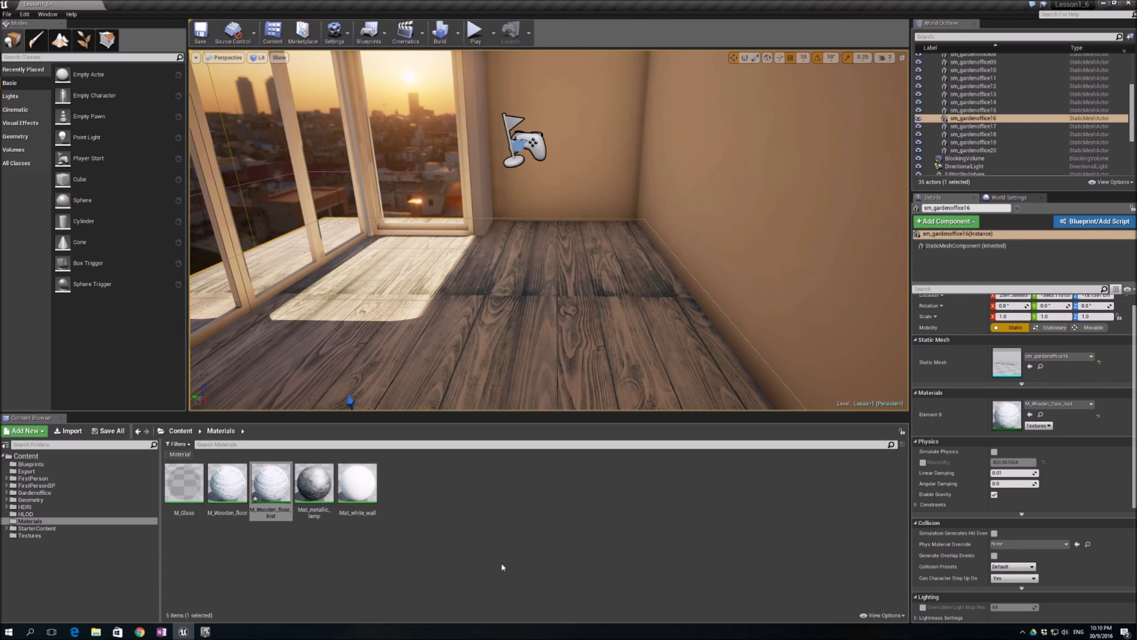
pyautogui.doubleClick(1007, 413)
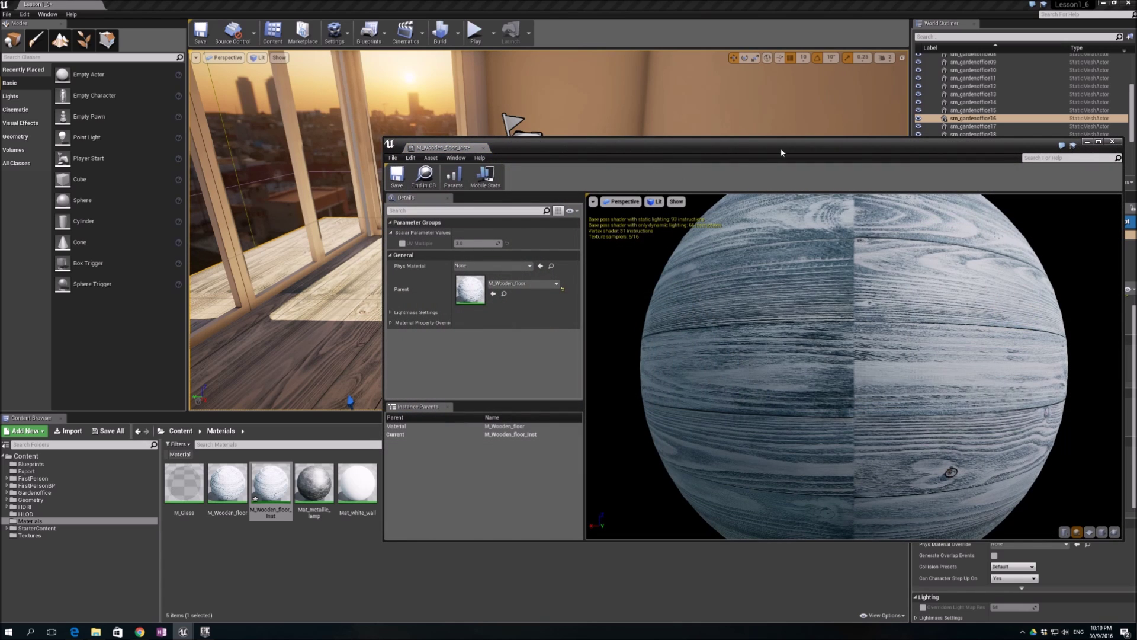
# - Enable the UV Multiple override in the floor material instance and raise its value to about 4.2
pyautogui.moveTo(729, 152); pyautogui.dragTo(999, 162)
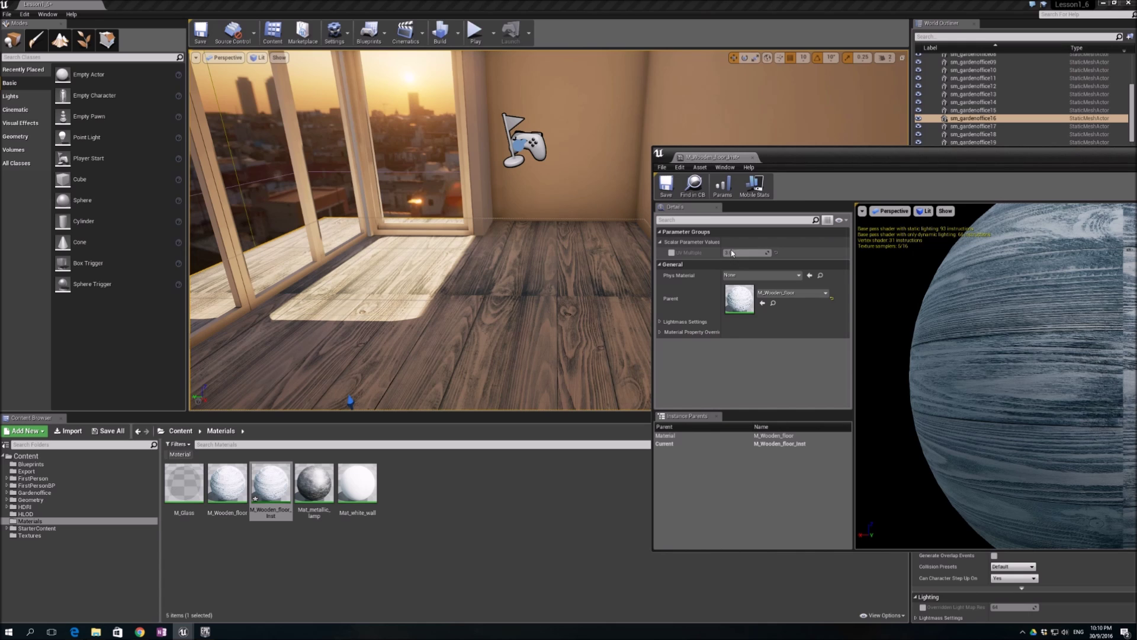
pyautogui.click(672, 253)
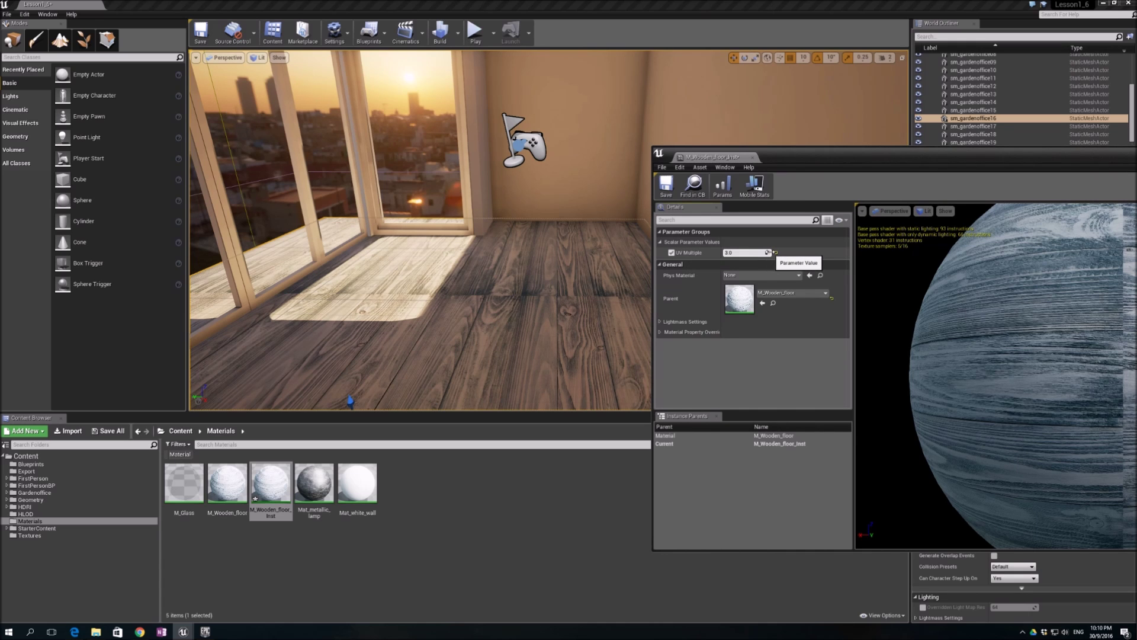
pyautogui.moveTo(747, 252); pyautogui.dragTo(763, 270)
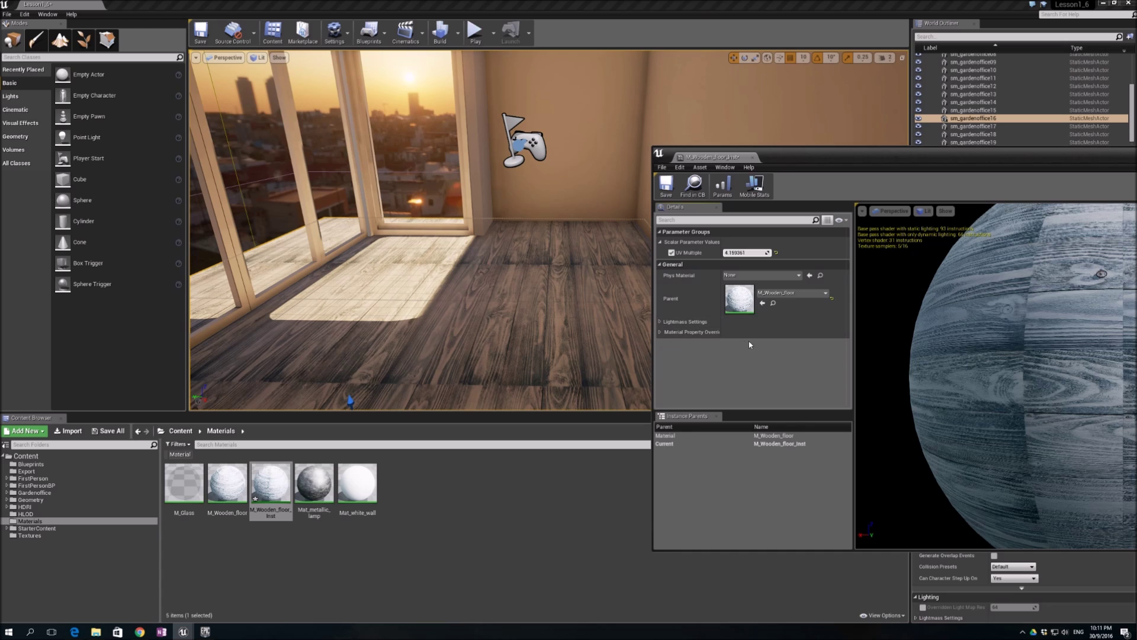
pyautogui.moveTo(801, 158); pyautogui.dragTo(667, 150)
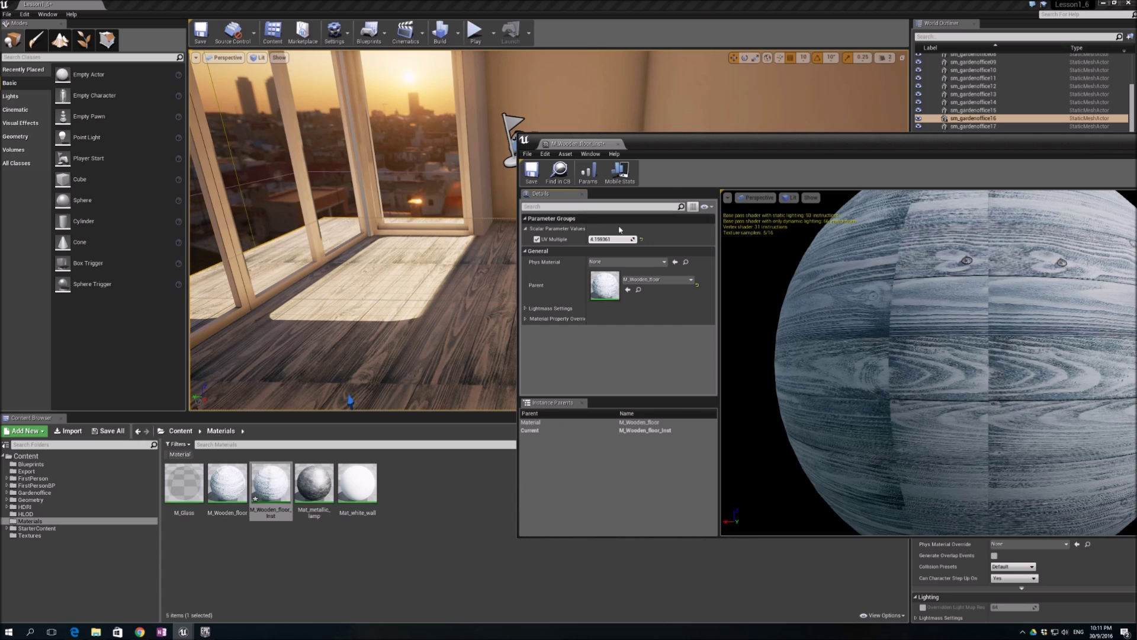
pyautogui.moveTo(685, 144); pyautogui.dragTo(640, 144)
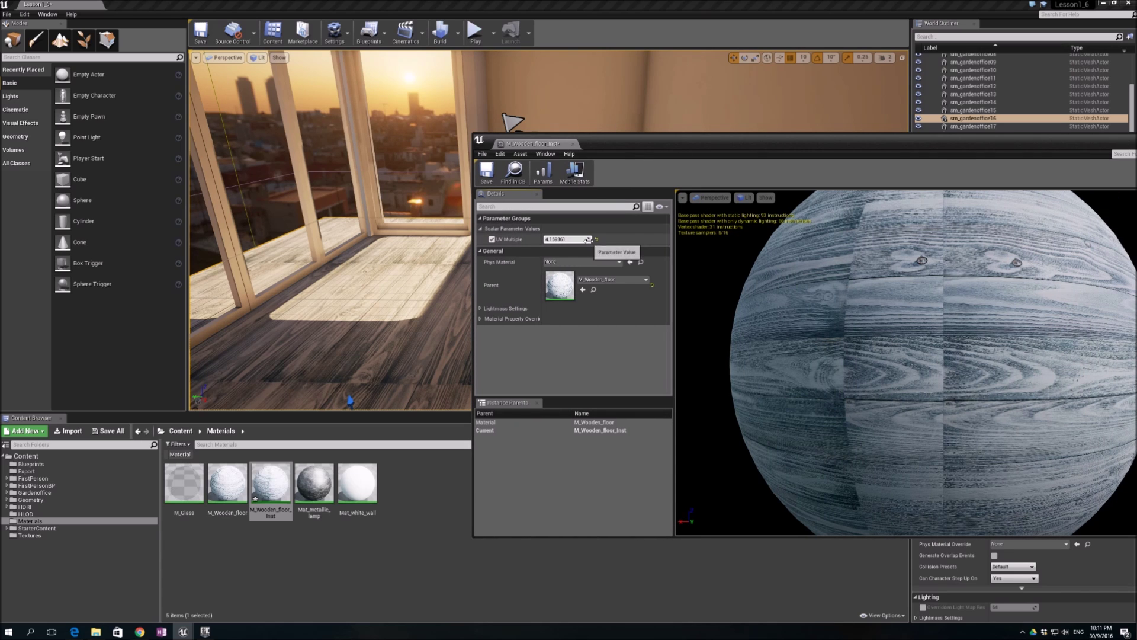
# - Set the instance's UV Multiple to 4, close the instance editor, and view the plank tiling on the floor
pyautogui.moveTo(589, 239); pyautogui.dragTo(575, 242)
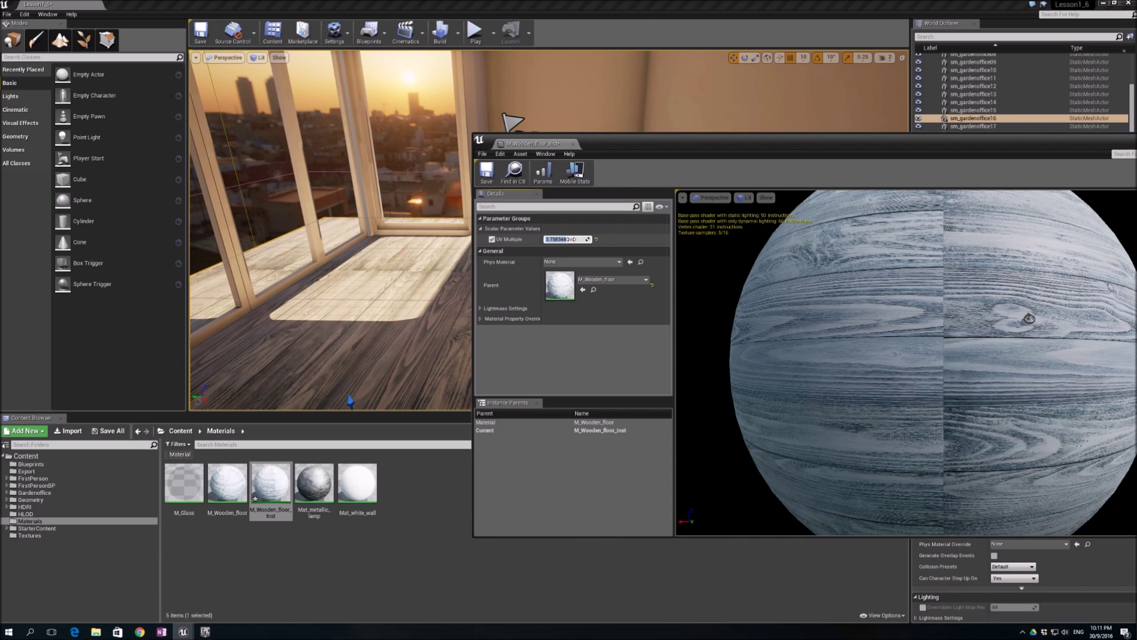
pyautogui.write('4')
pyautogui.press('Return')
pyautogui.moveTo(689, 146); pyautogui.dragTo(411, 182)
pyautogui.click(924, 177)
pyautogui.moveTo(633, 228); pyautogui.dragTo(395, 381, button='right')
pyautogui.moveTo(406, 332); pyautogui.dragTo(868, 279, button='right')
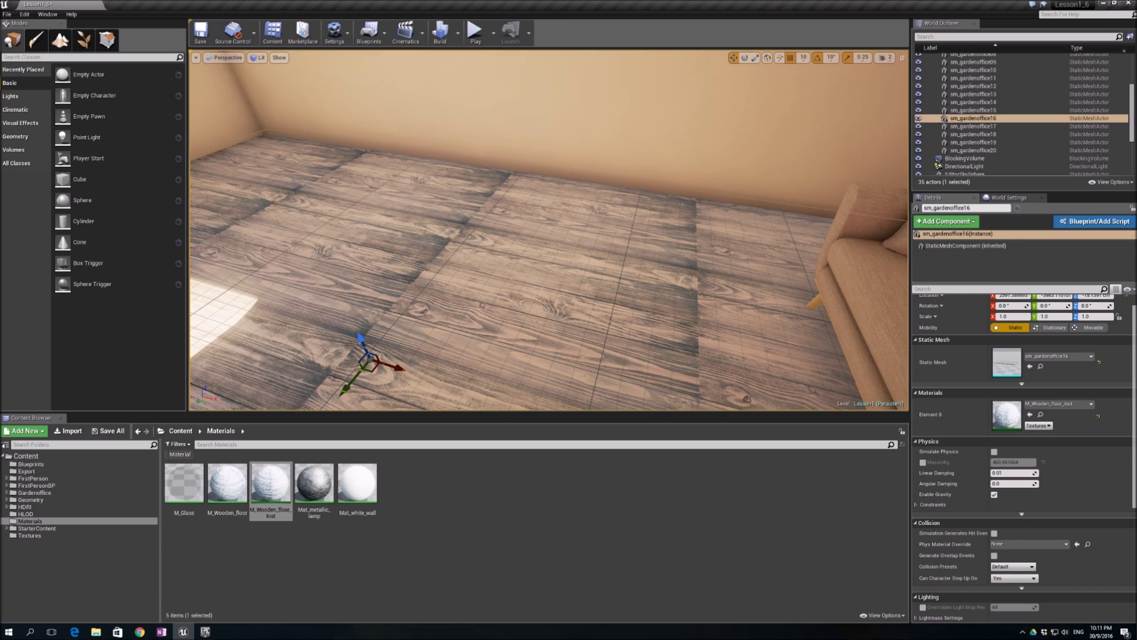
pyautogui.moveTo(652, 267)
pyautogui.mouseDown(button='right')
pyautogui.moveTo(687, 264)
pyautogui.moveTo(649, 258)
pyautogui.mouseUp(button='right')
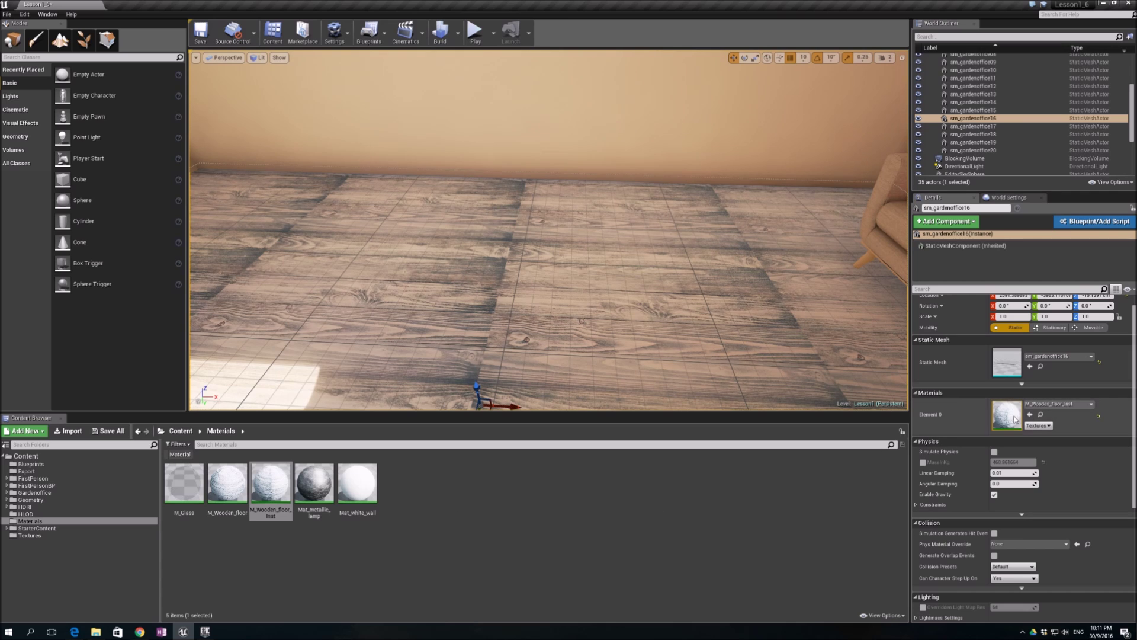
# - Assign M_Wooden_floor to the floor mesh in place of the instance and open that material for editing
pyautogui.click(1046, 405)
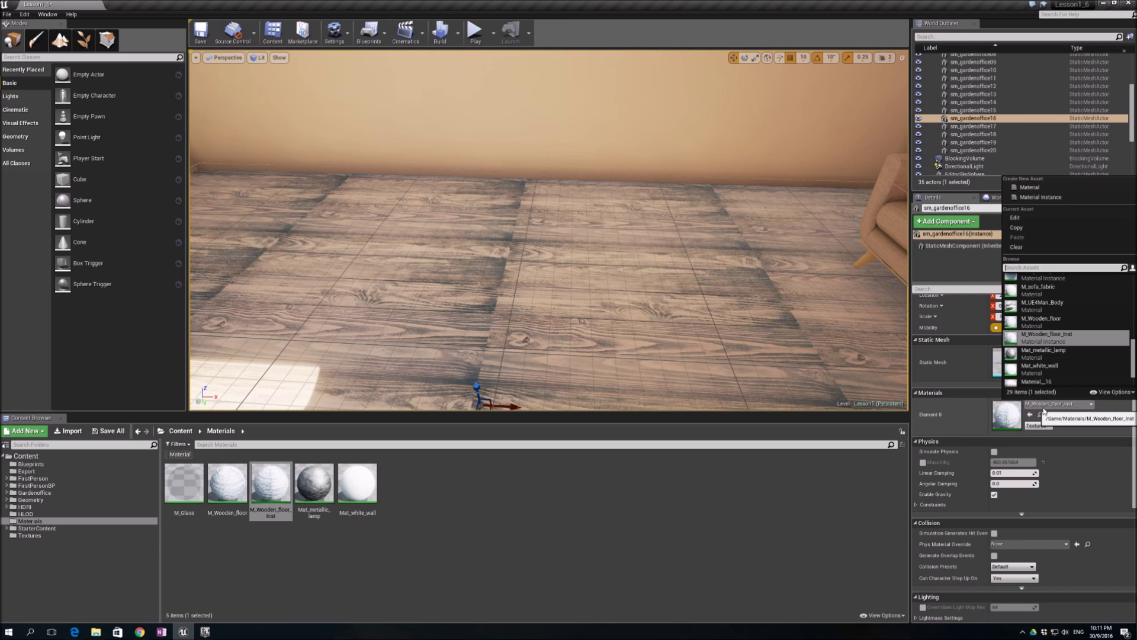
pyautogui.click(1041, 320)
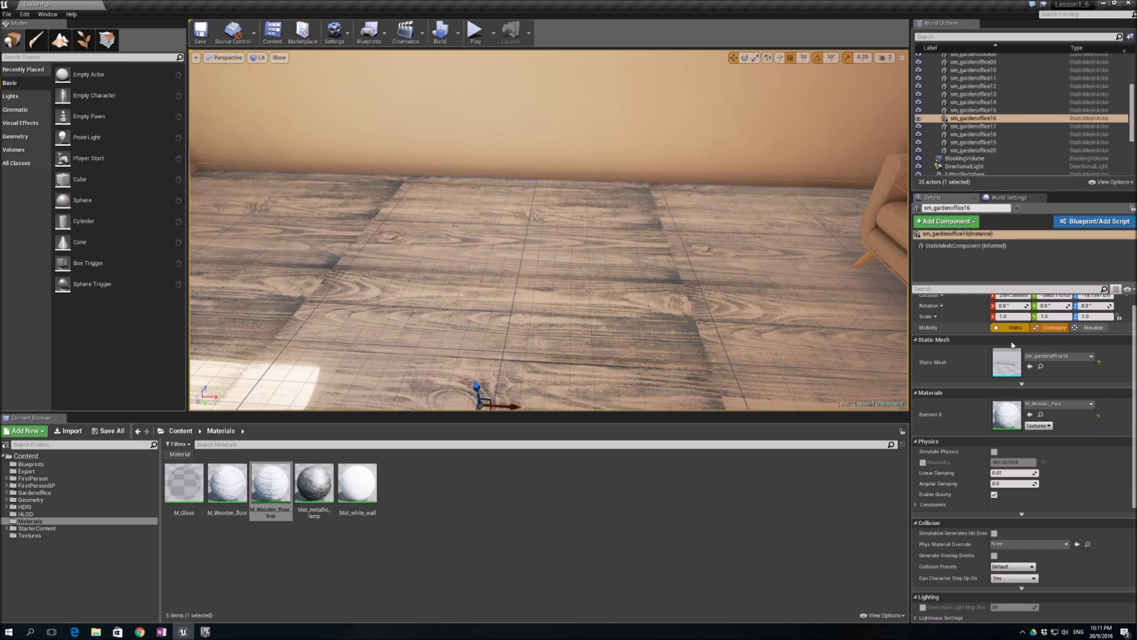
pyautogui.click(229, 492)
pyautogui.doubleClick(229, 492)
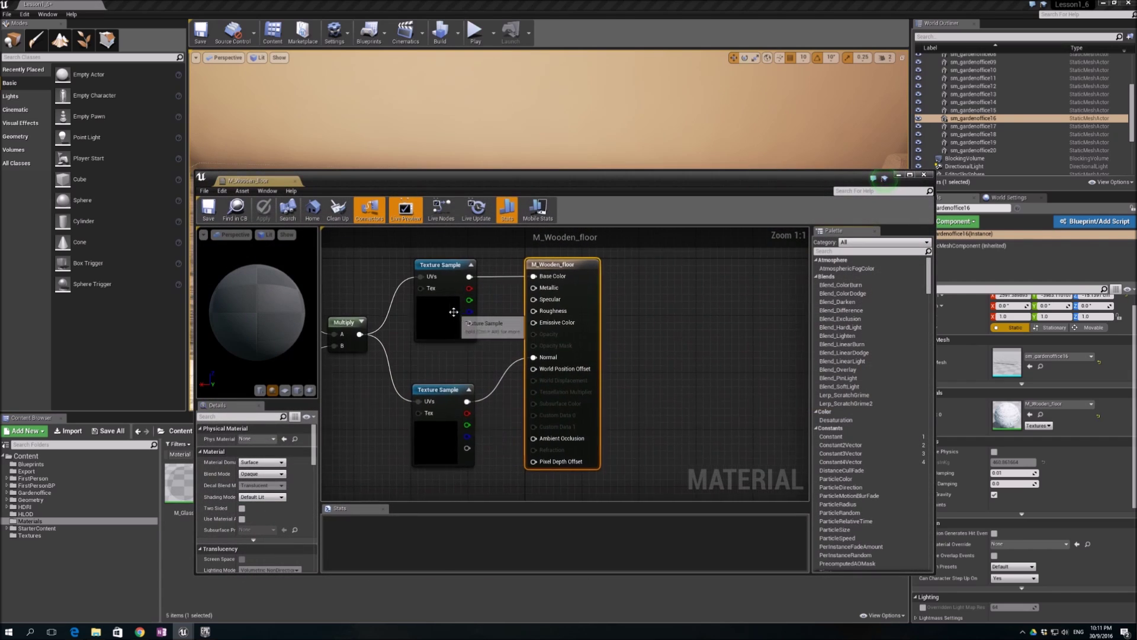
# - Delete the Multiply and UV Multiple nodes and connect TexCoord directly to the UVs of both Texture Samples
pyautogui.click(467, 348)
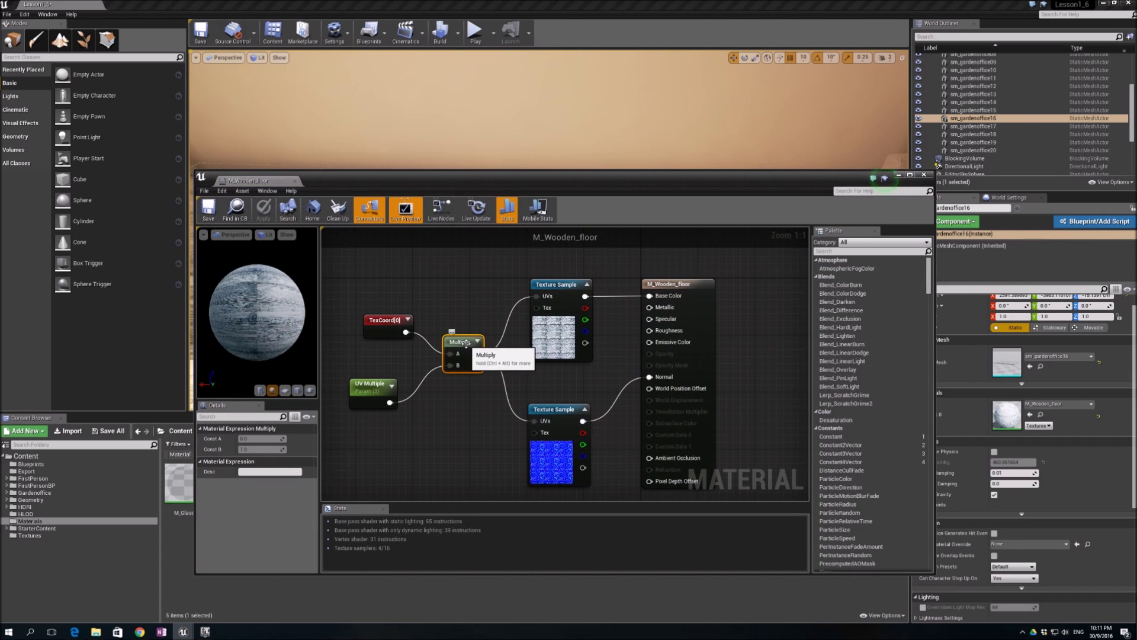
pyautogui.press('Delete')
pyautogui.click(375, 385)
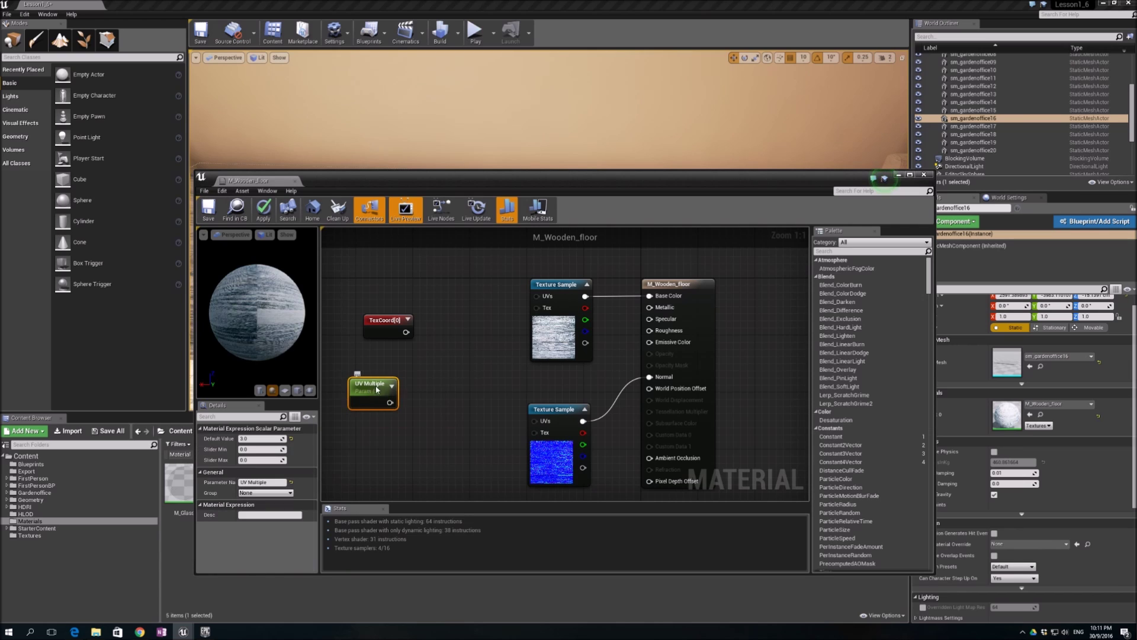
pyautogui.press('Delete')
pyautogui.moveTo(406, 333); pyautogui.dragTo(539, 297)
pyautogui.moveTo(406, 332); pyautogui.dragTo(536, 422)
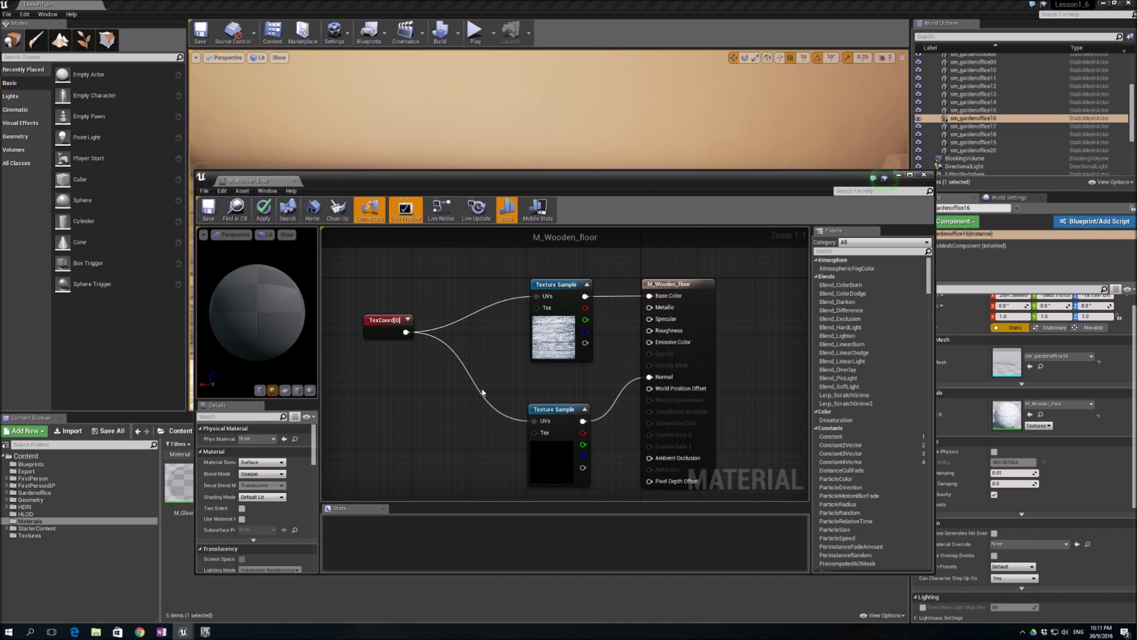
# - Set the TexCoord node's UTiling to 4 and VTiling to 2, and save the material
pyautogui.click(377, 324)
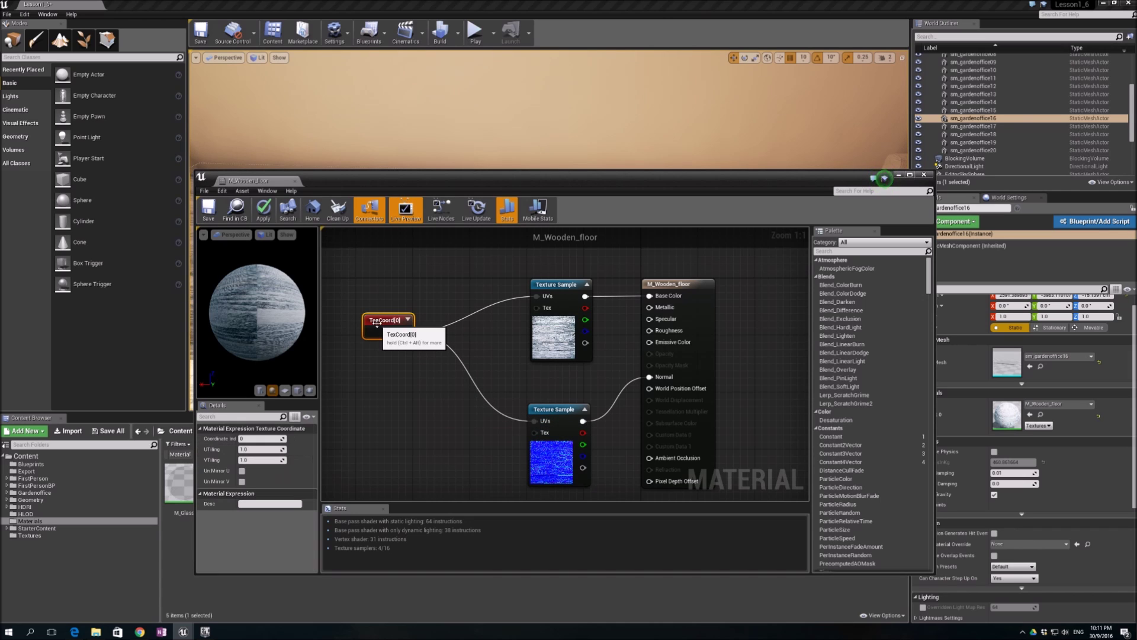
pyautogui.click(262, 449)
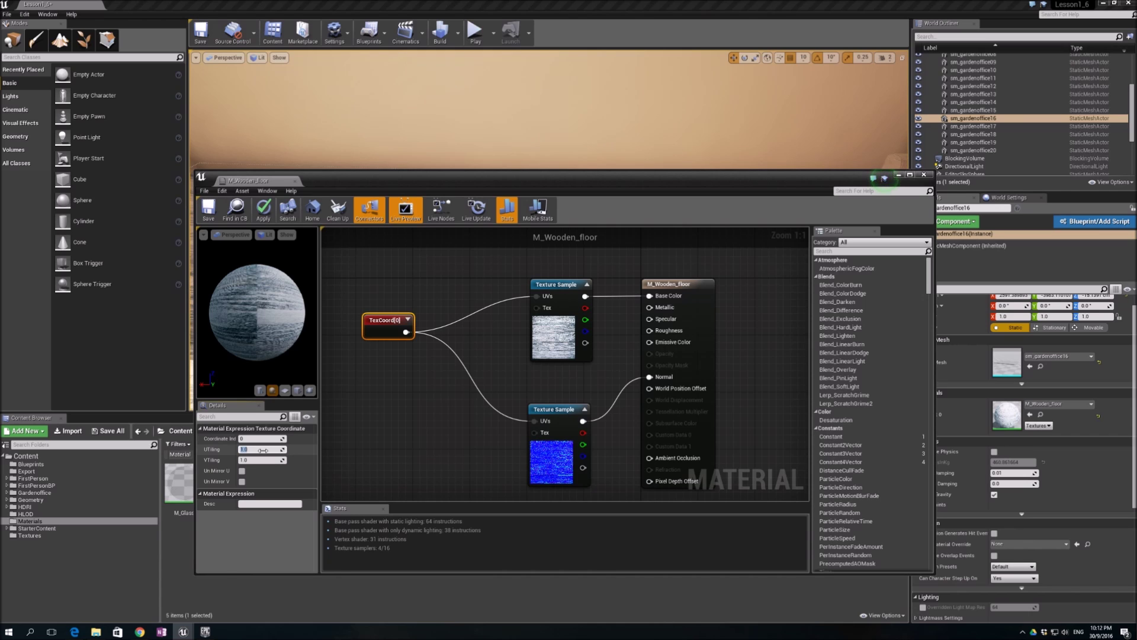
pyautogui.write('4')
pyautogui.press('Return')
pyautogui.click(262, 460)
pyautogui.write('2')
pyautogui.press('Return')
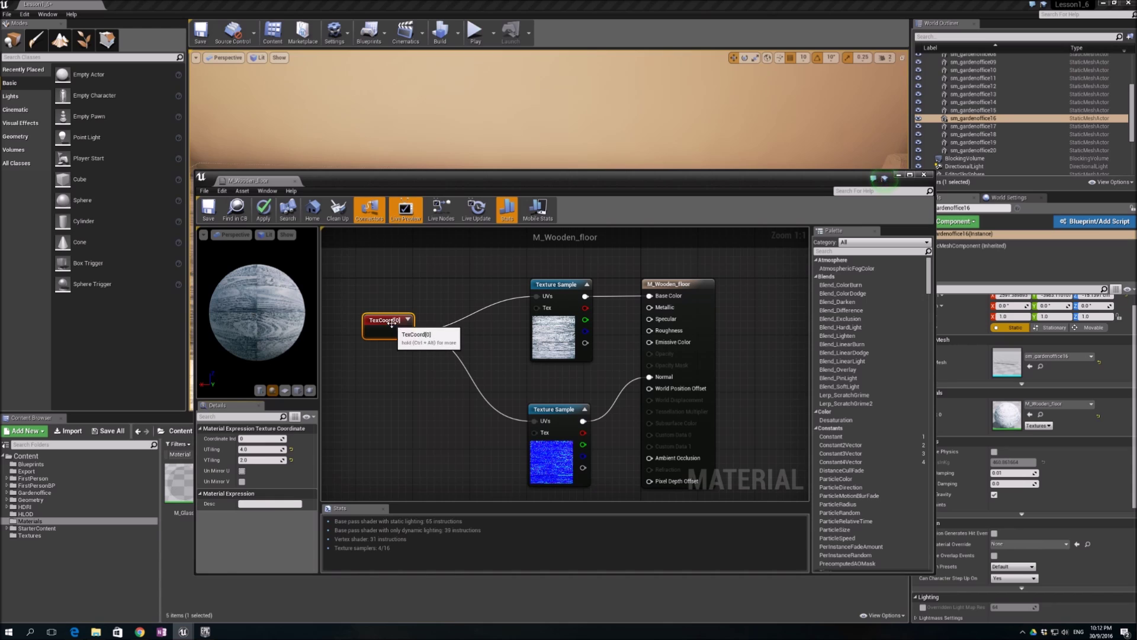
pyautogui.click(211, 213)
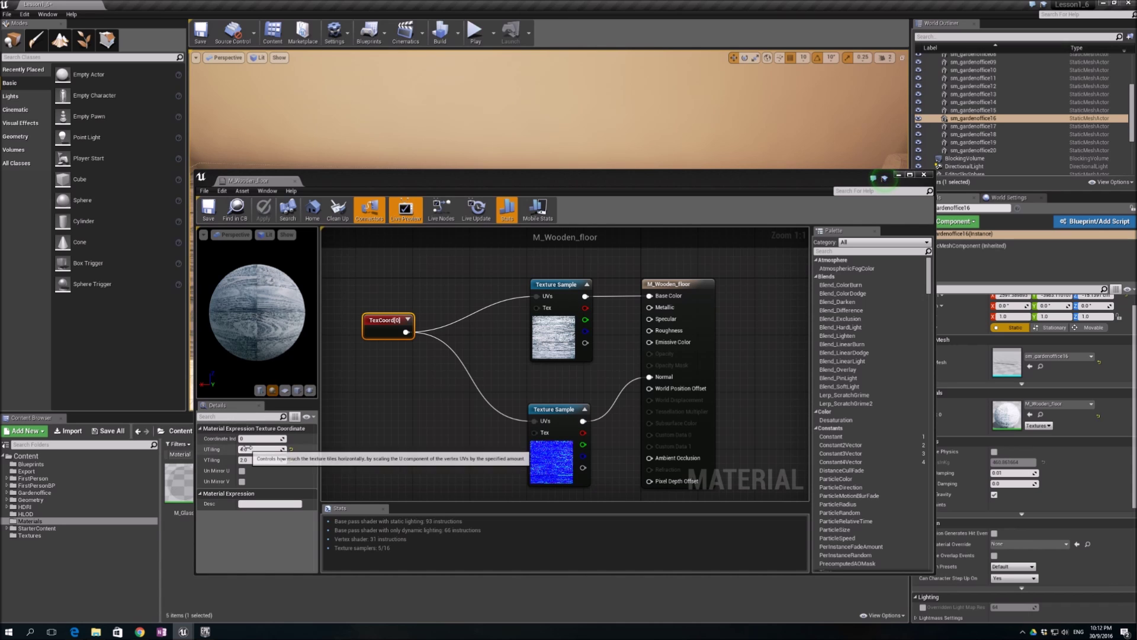
# - Set the TexCoord node's UTiling to 2 and VTiling to 4, save and close the material, and view the floor
pyautogui.moveTo(410, 188); pyautogui.dragTo(455, 151)
pyautogui.click(305, 412)
pyautogui.write('2')
pyautogui.press('Tab')
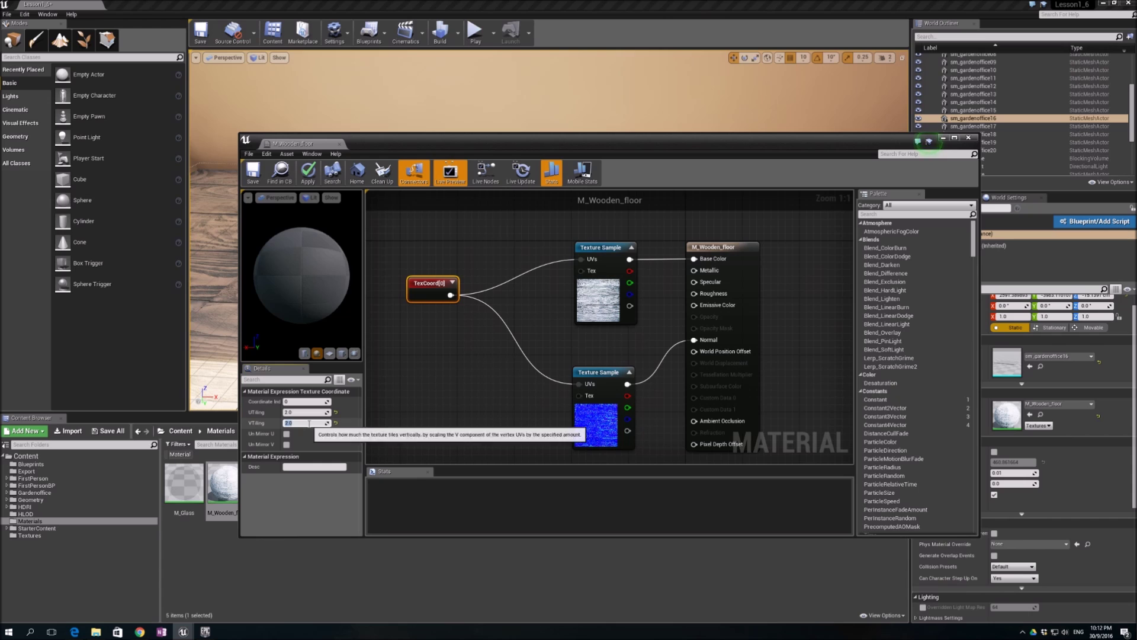
pyautogui.write('4')
pyautogui.press('Return')
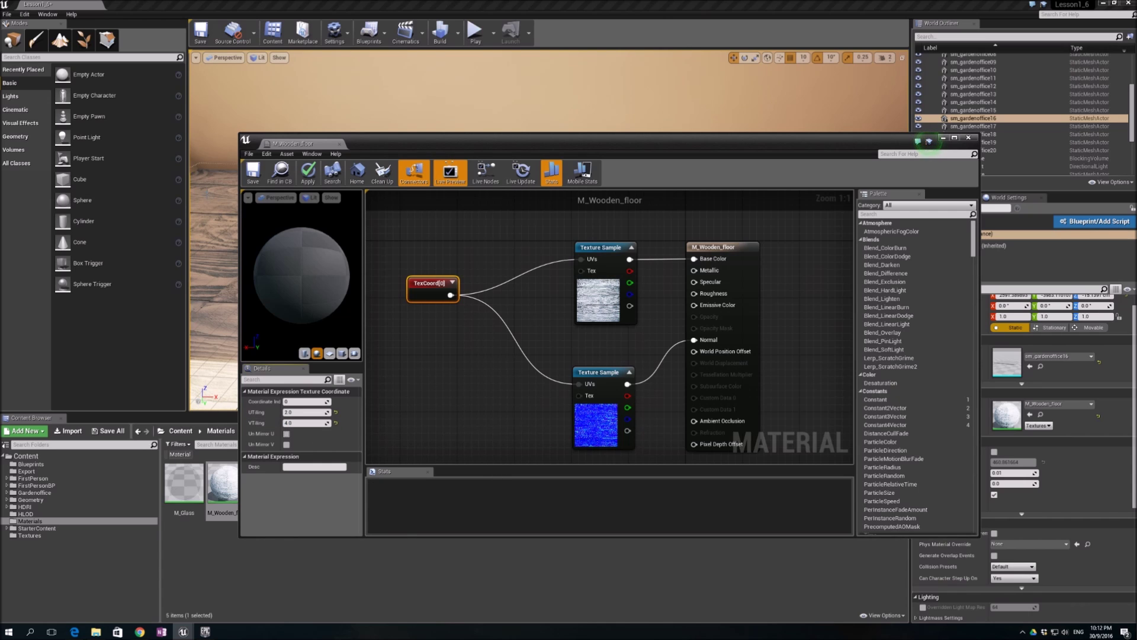
pyautogui.hotkey('ctrl', 's')
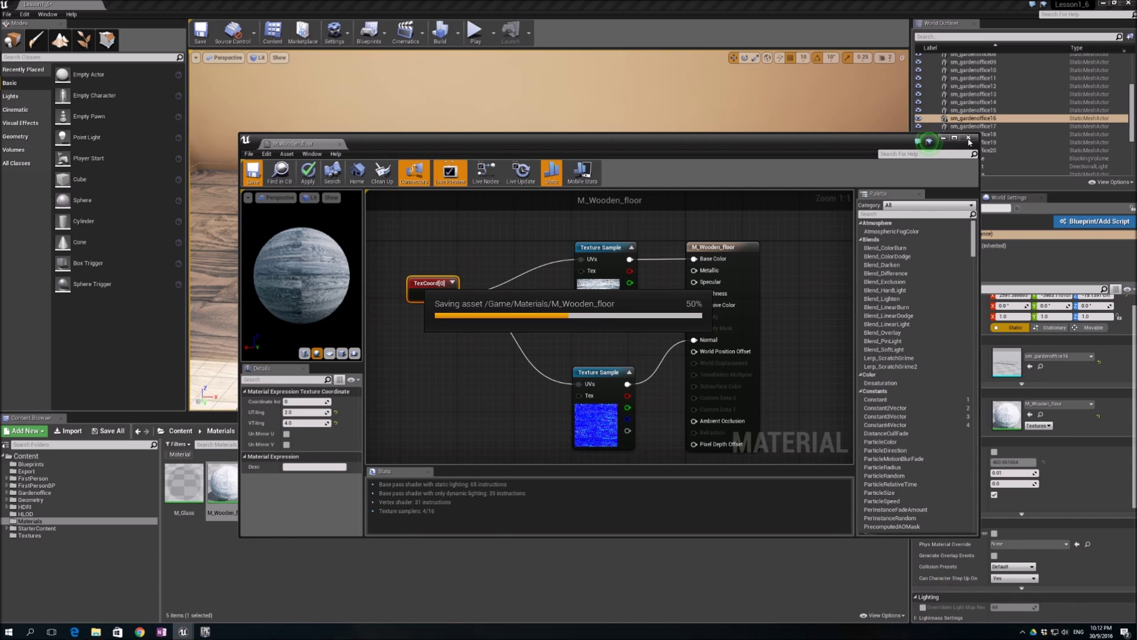
pyautogui.click(969, 138)
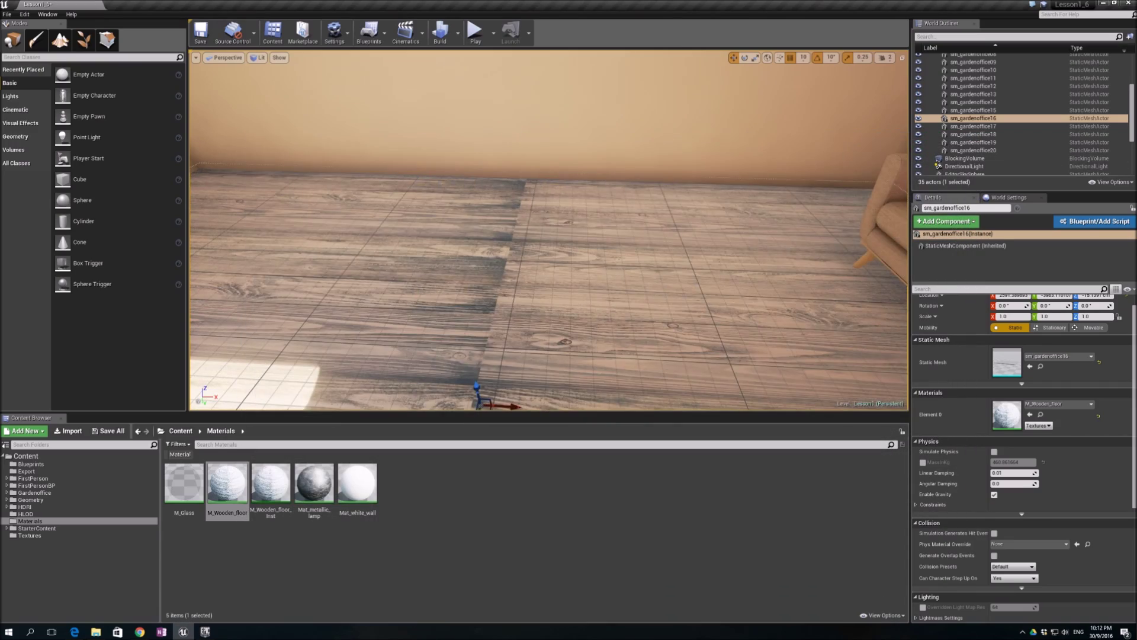
pyautogui.moveTo(549, 230); pyautogui.dragTo(622, 325, button='right')
# - Reopen M_Wooden_floor from the floor mesh and space its two Texture Sample nodes farther apart vertically
pyautogui.doubleClick(1007, 415)
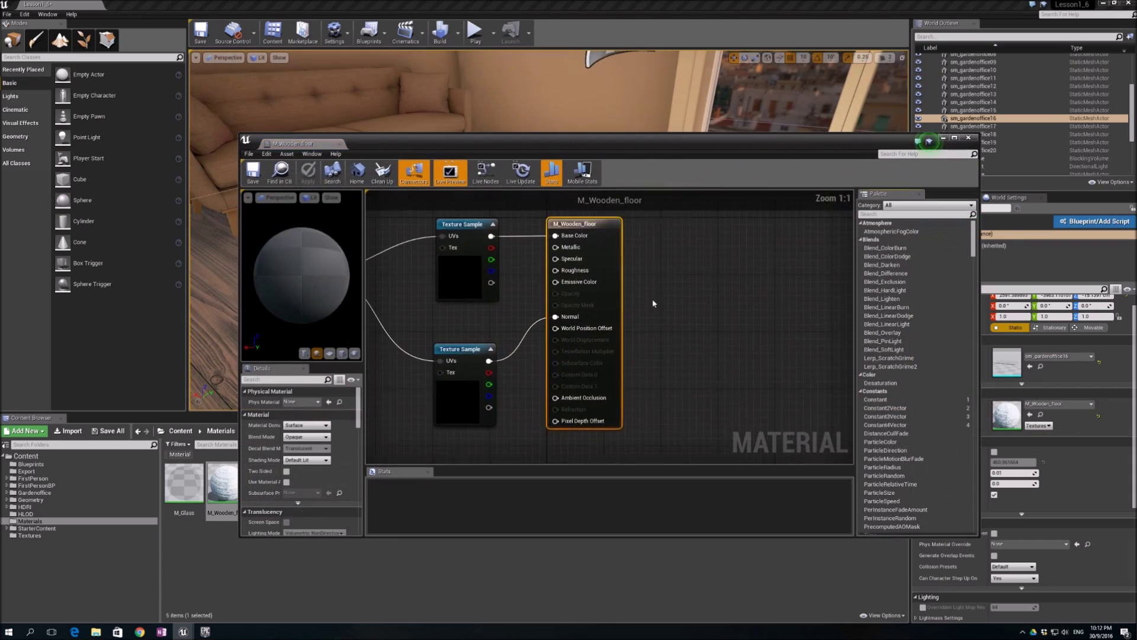
pyautogui.moveTo(560, 288); pyautogui.dragTo(632, 313, button='right')
pyautogui.moveTo(560, 254); pyautogui.dragTo(560, 218)
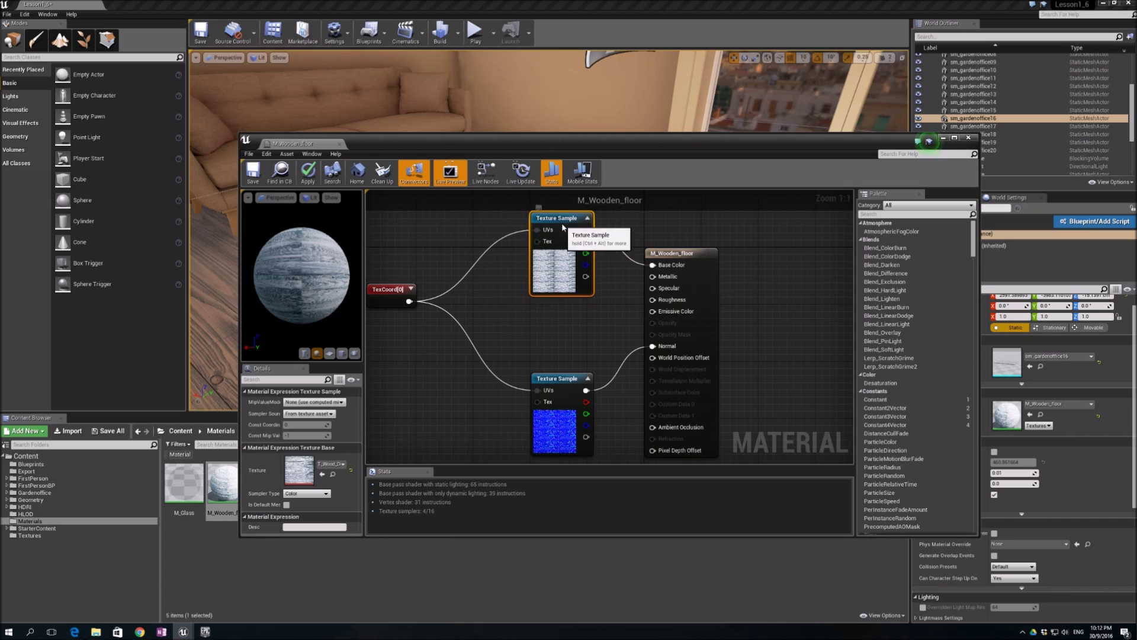
pyautogui.moveTo(566, 379); pyautogui.dragTo(566, 397)
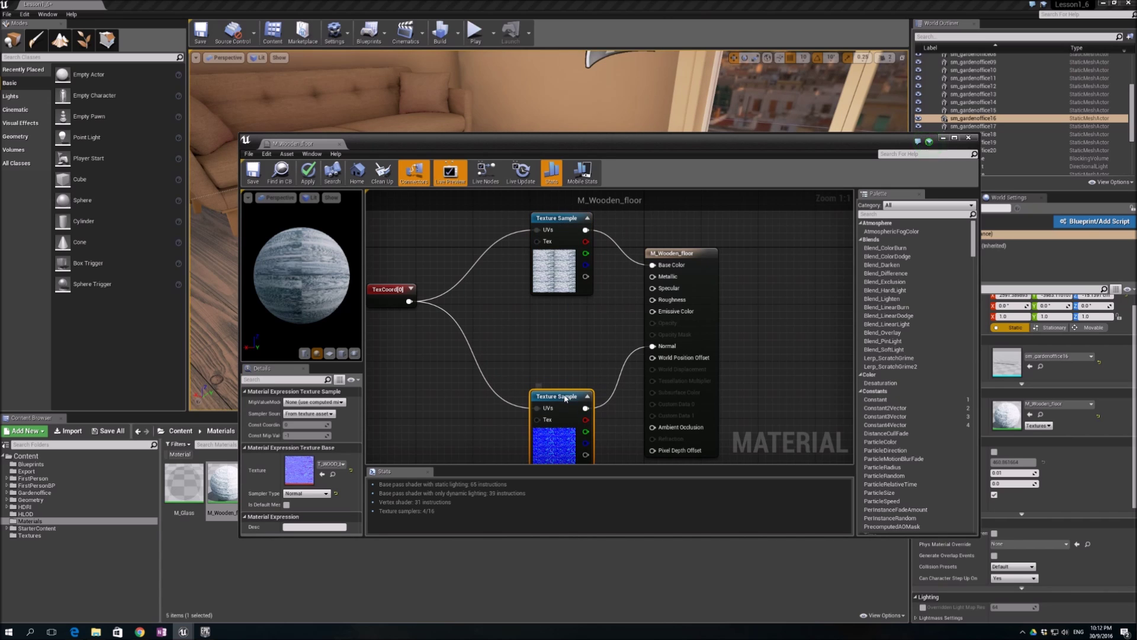
# - Add a Constant node with value 0.3 between the Texture Samples and connect it to the material's Roughness
pyautogui.rightClick(513, 335)
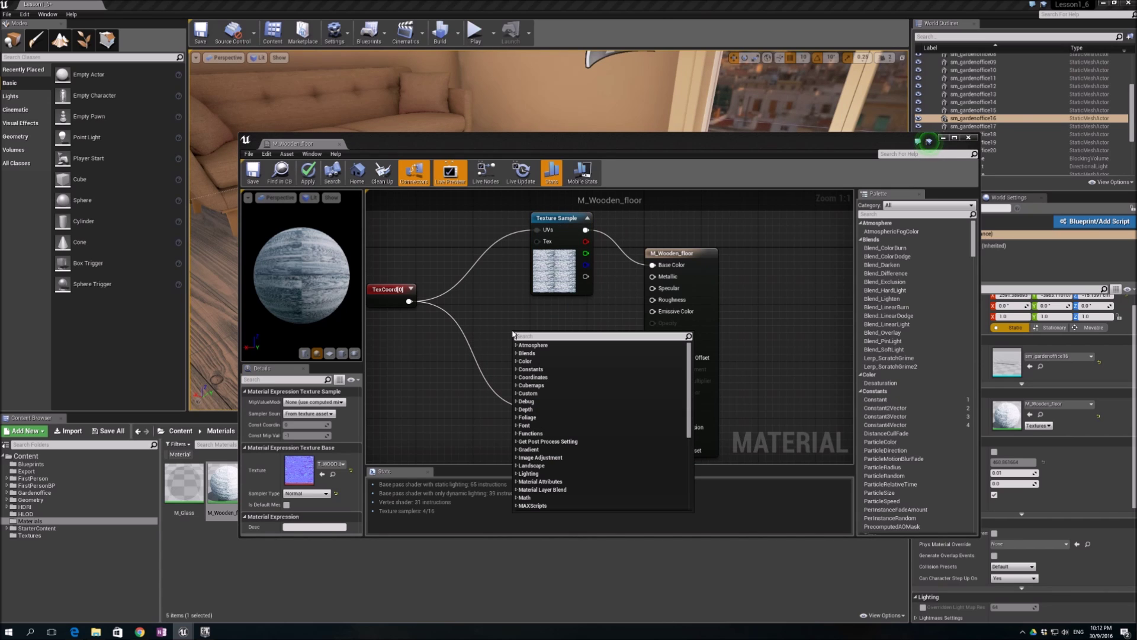
pyautogui.write('constant')
pyautogui.press('Return')
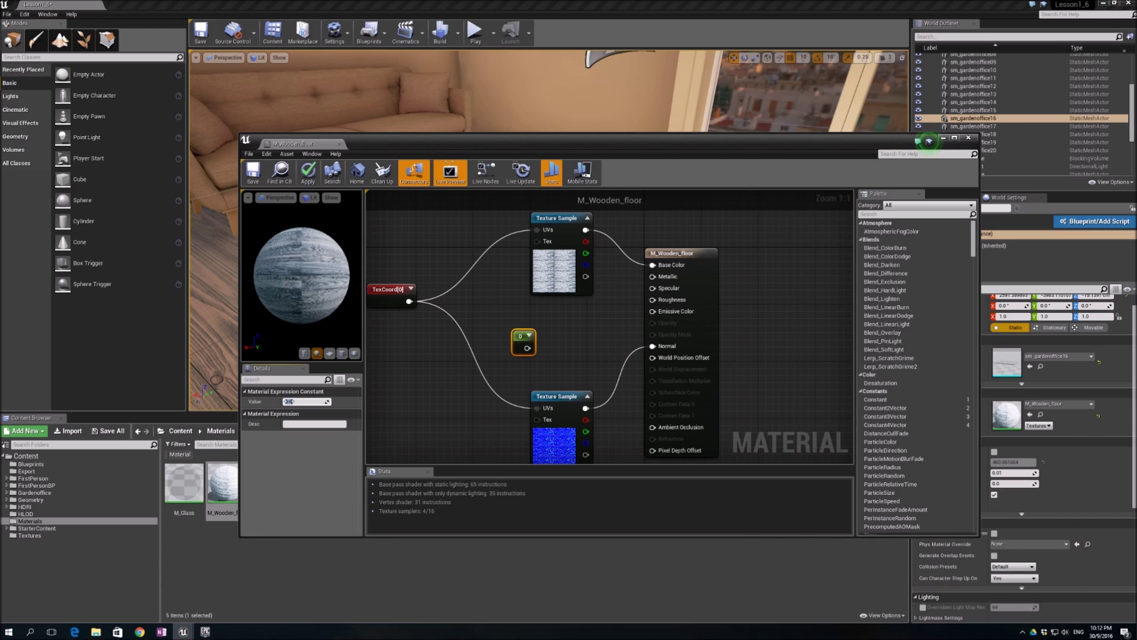
pyautogui.moveTo(289, 401); pyautogui.dragTo(289, 402)
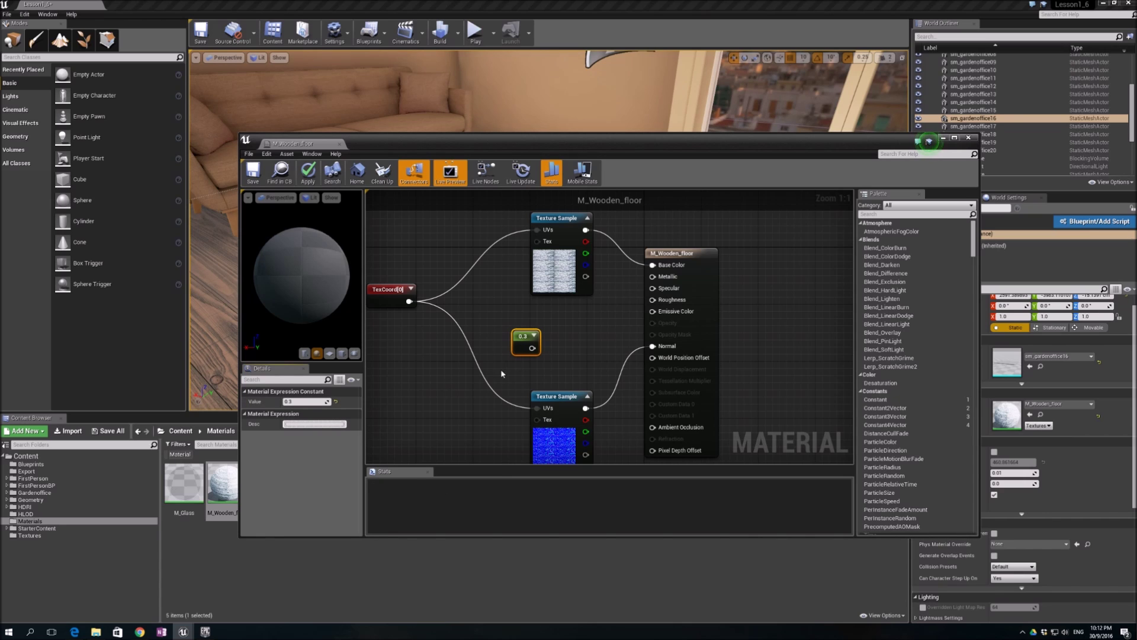
pyautogui.moveTo(532, 349); pyautogui.dragTo(654, 300)
# - Check the material on the preview sphere, save and close M_Wooden_floor, and view the floor's reflections in the room
pyautogui.moveTo(397, 141); pyautogui.dragTo(438, 167)
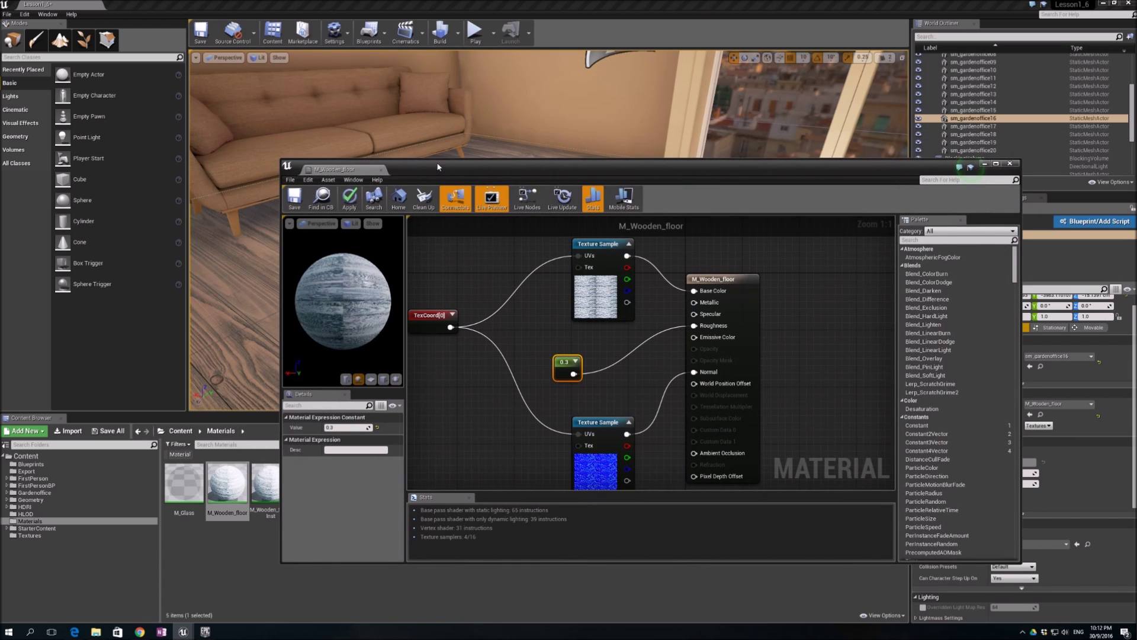
pyautogui.moveTo(377, 277); pyautogui.dragTo(385, 296)
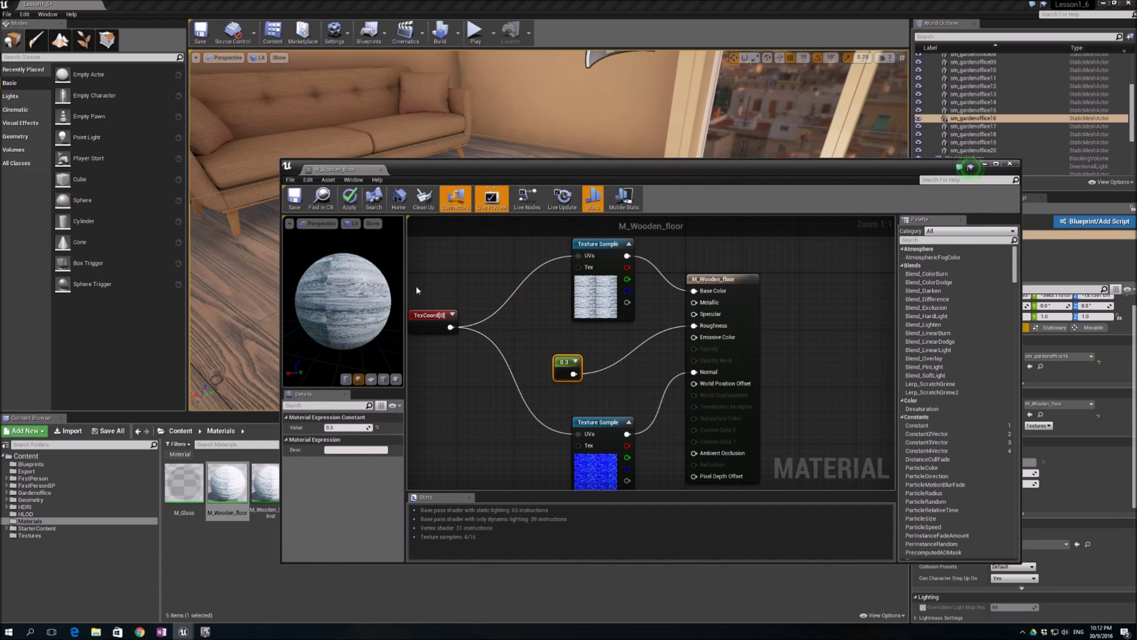
pyautogui.hotkey('ctrl', 's')
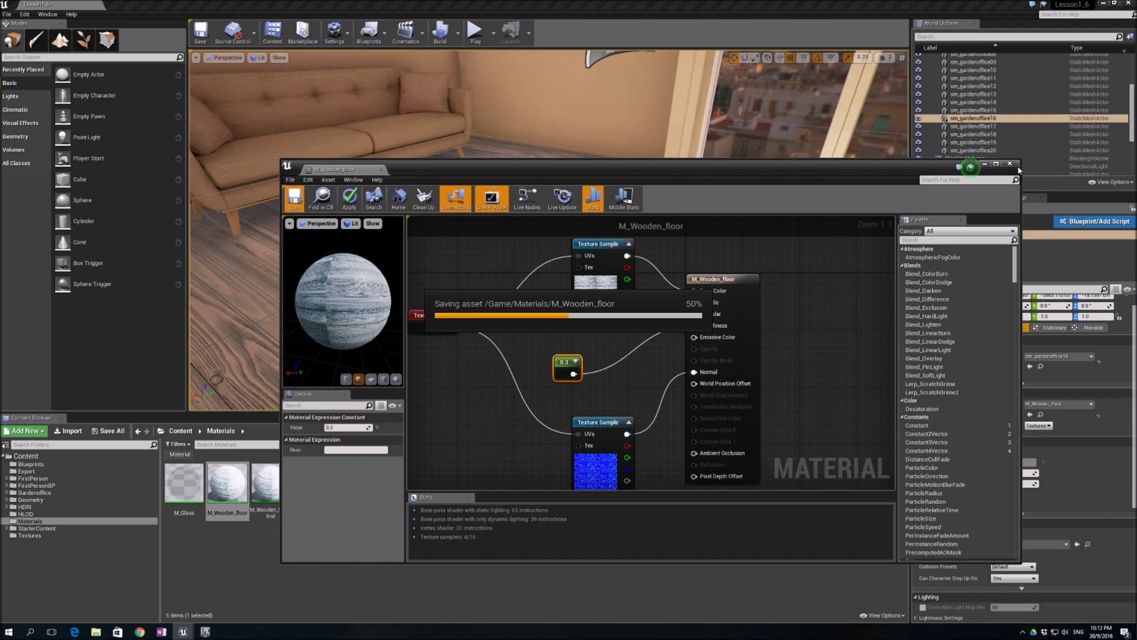
pyautogui.click(1010, 164)
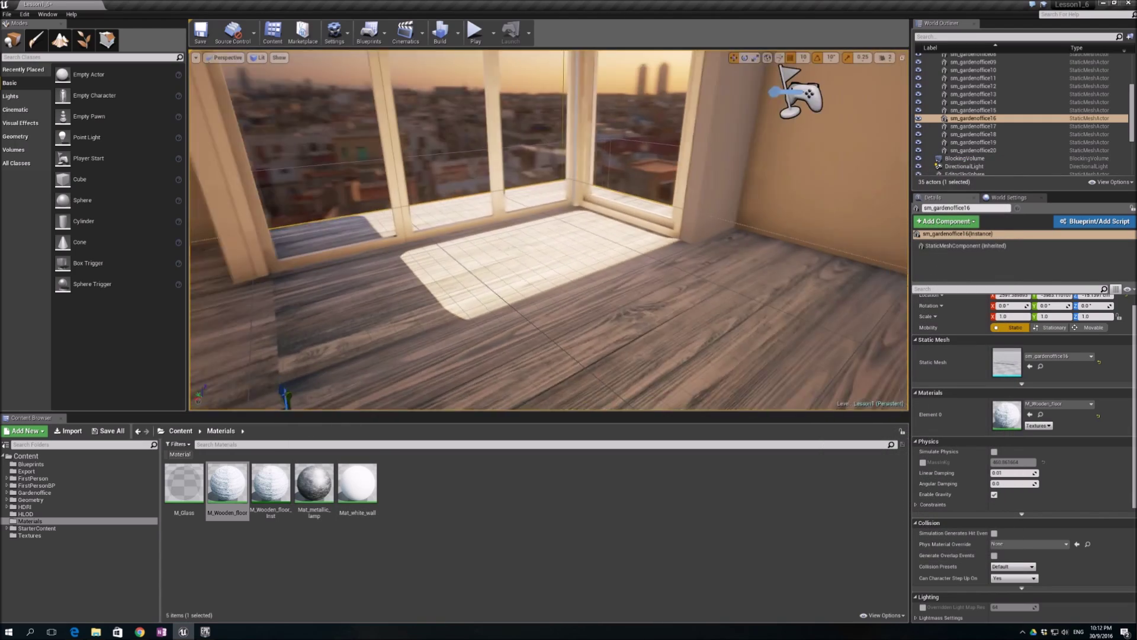
pyautogui.moveTo(548, 230)
pyautogui.mouseDown(button='right')
pyautogui.moveTo(587, 249)
pyautogui.moveTo(593, 275)
pyautogui.moveTo(569, 300)
pyautogui.moveTo(548, 248)
pyautogui.mouseUp(button='right')
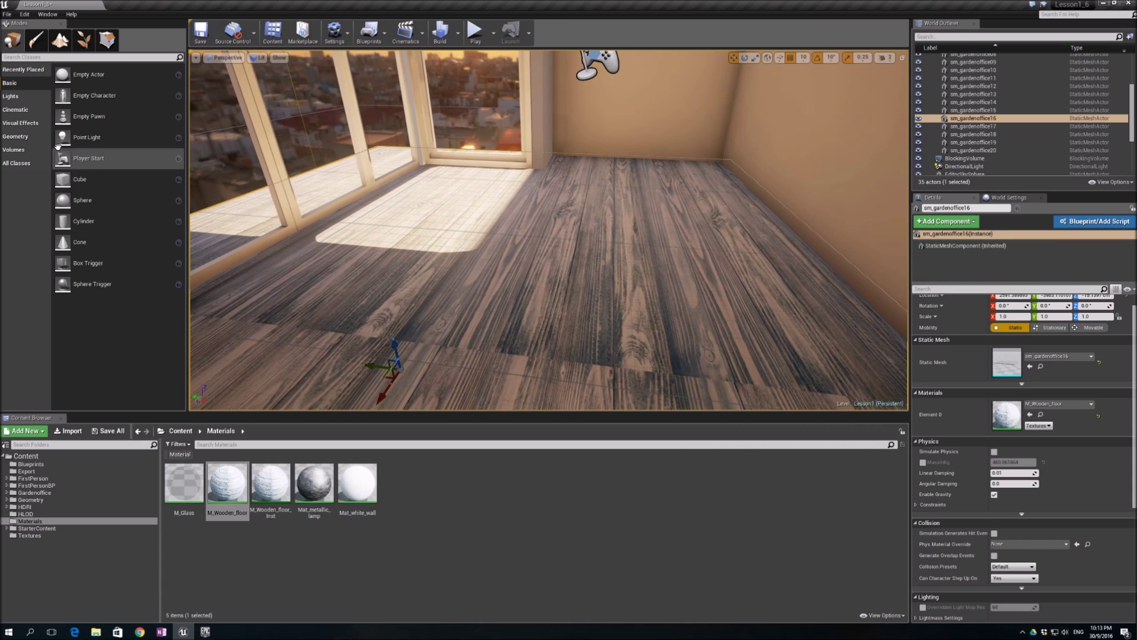
# - Search the placeable actors for "sph" and add a Sphere Reflection Capture to the room near the corner window
pyautogui.click(24, 152)
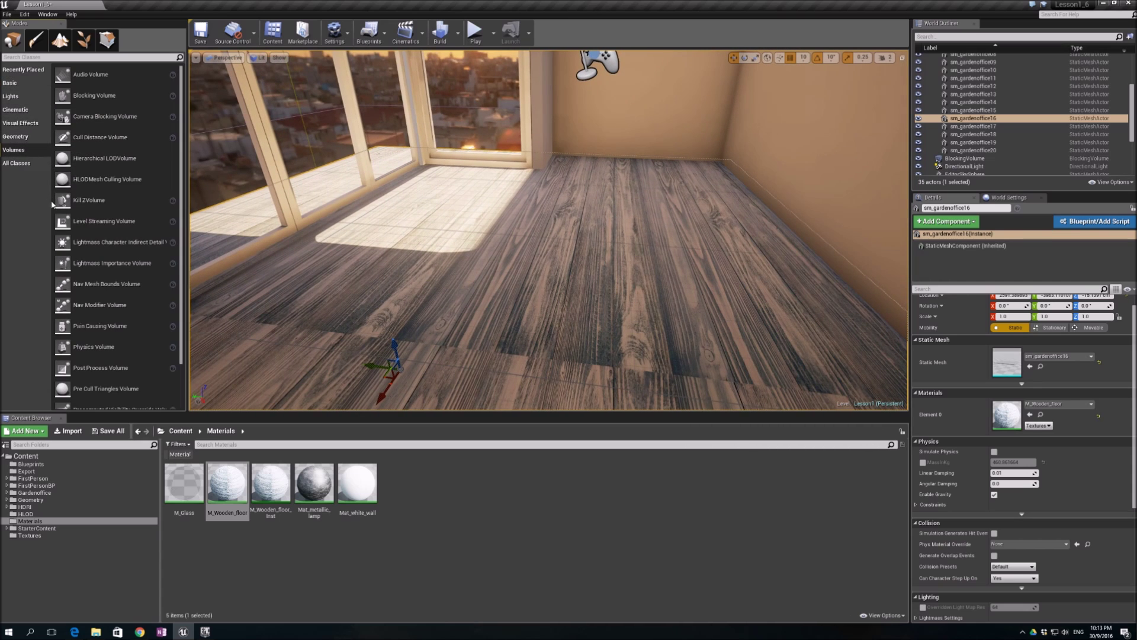
pyautogui.click(74, 57)
pyautogui.write('sph')
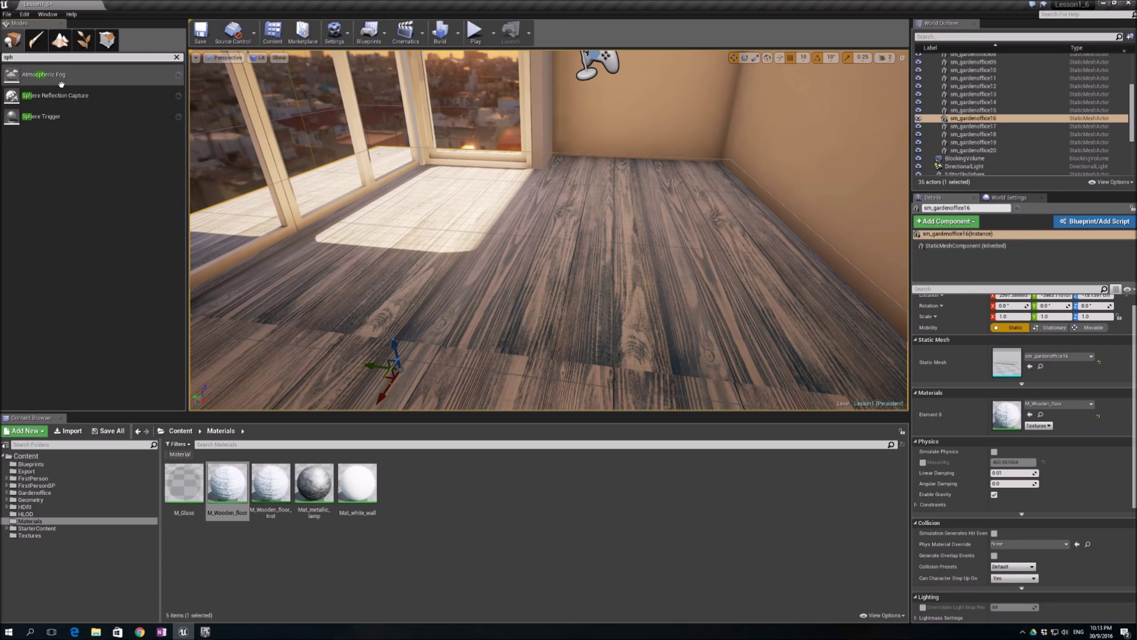
pyautogui.moveTo(53, 95); pyautogui.dragTo(475, 97)
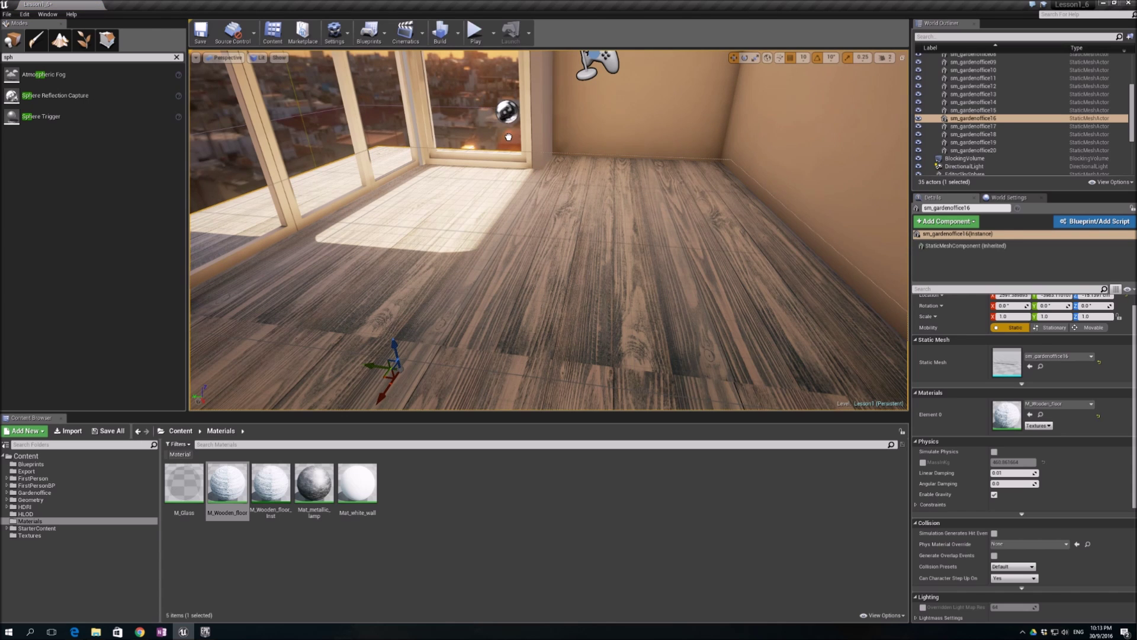
# - Move the Sphere Reflection Capture to X 2460, Y -4030, Z 80 cm and inspect the reflections on the wooden floor
pyautogui.press('f')
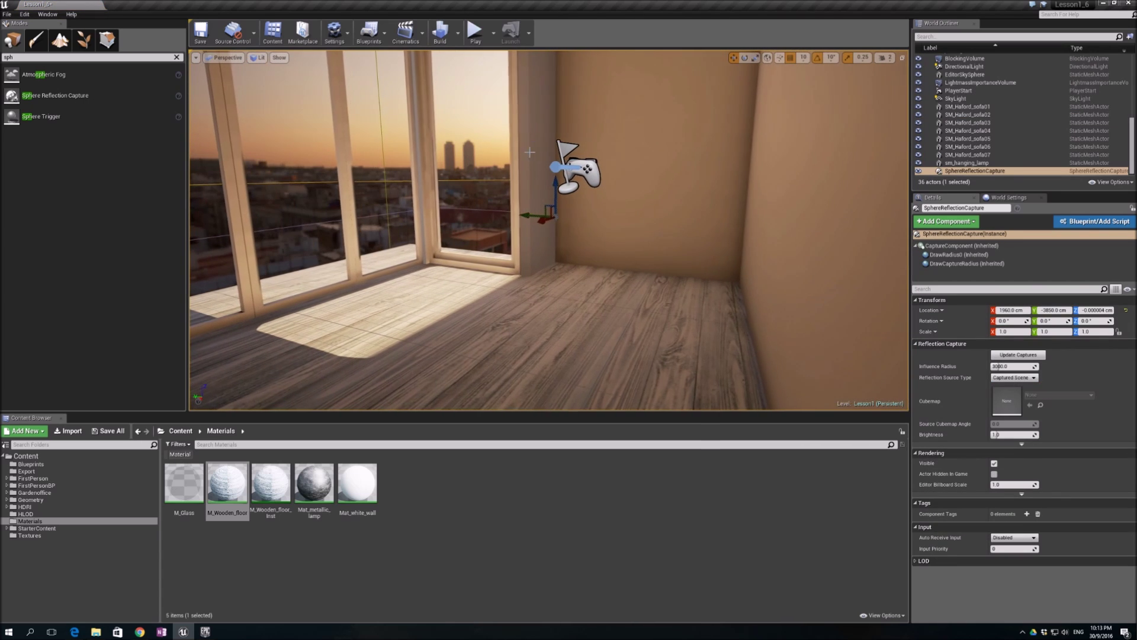
pyautogui.moveTo(545, 222); pyautogui.dragTo(259, 333)
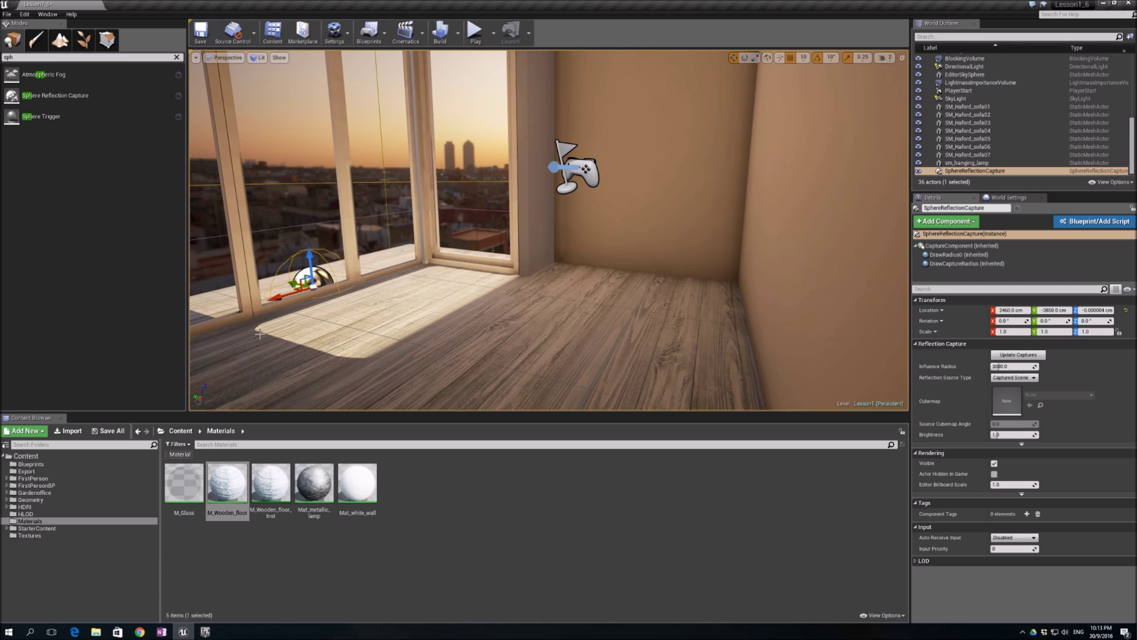
pyautogui.moveTo(287, 285); pyautogui.dragTo(522, 165)
pyautogui.moveTo(522, 178); pyautogui.dragTo(655, 370, button='right')
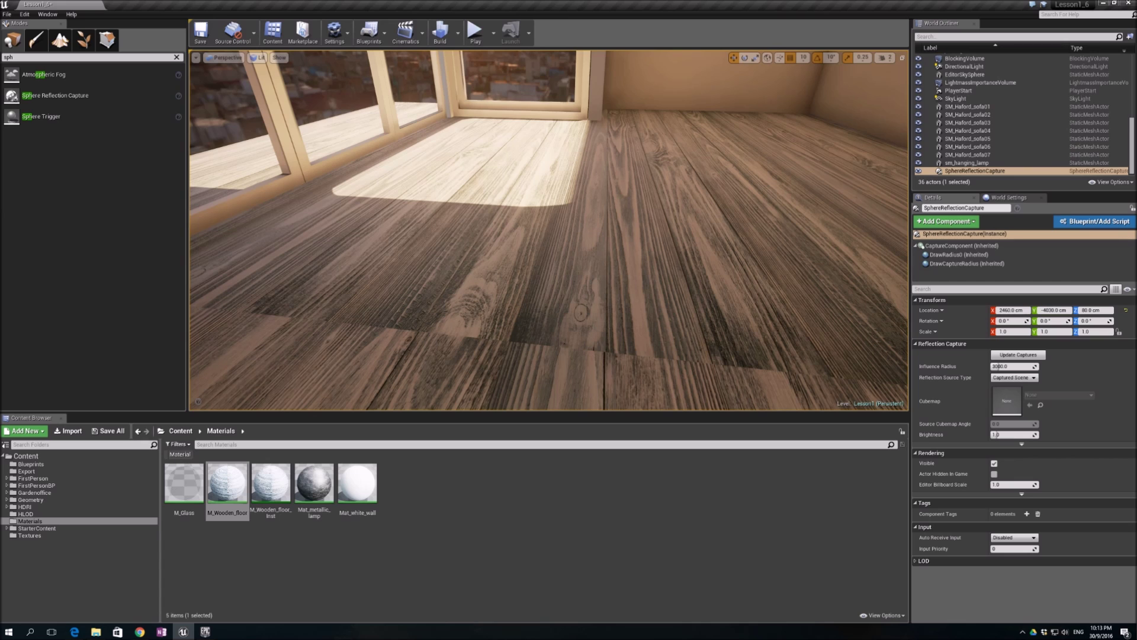
pyautogui.moveTo(557, 342); pyautogui.dragTo(599, 272, button='right')
pyautogui.click(598, 271)
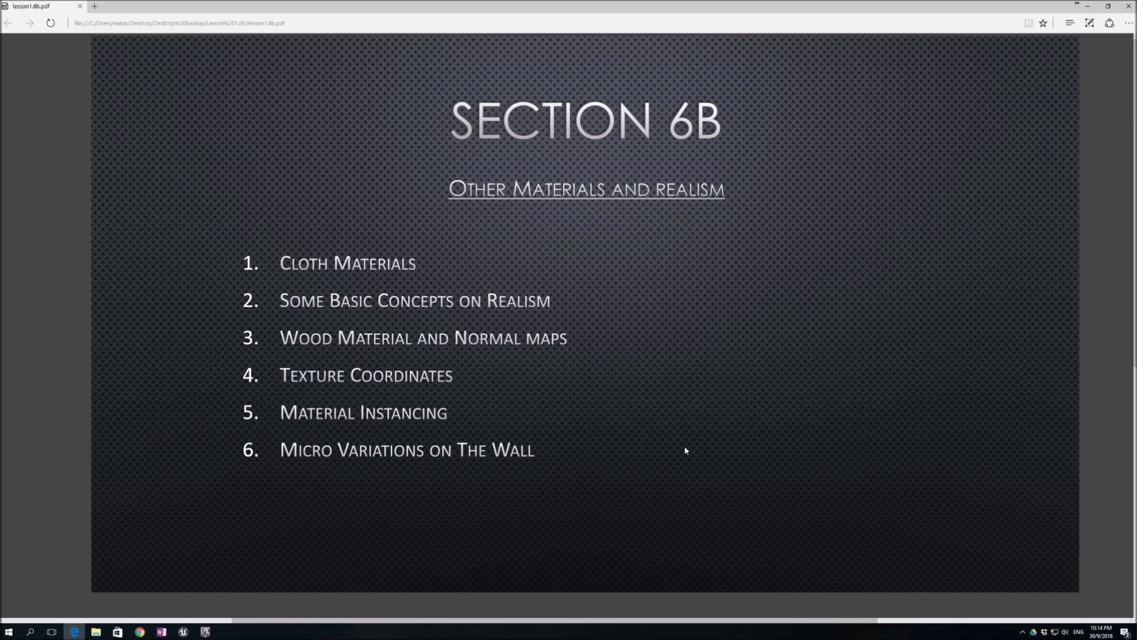
# - Minimize the lesson PDF and the file window, return to Unreal Editor, and inspect the room's plain walls
pyautogui.click(1087, 6)
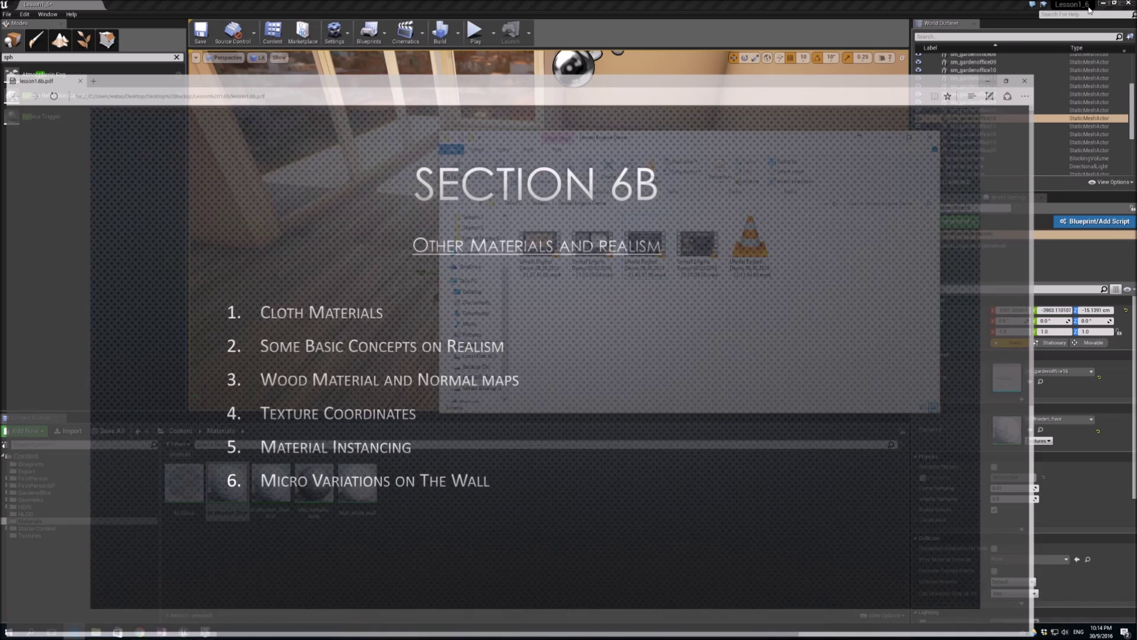
pyautogui.click(889, 137)
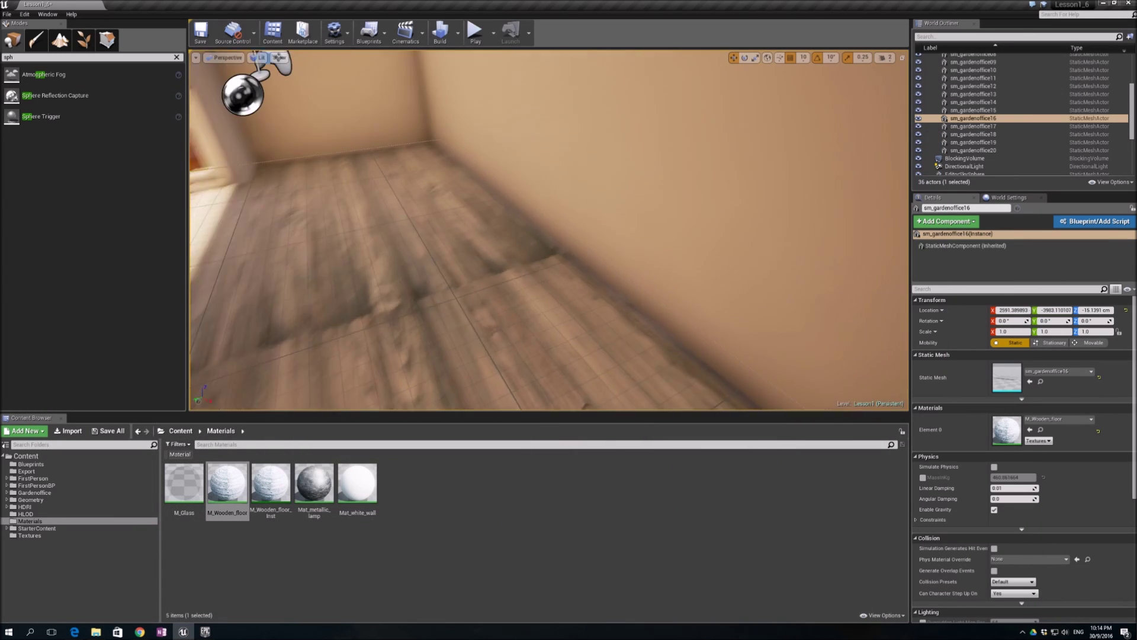
pyautogui.moveTo(479, 169); pyautogui.dragTo(441, 183)
pyautogui.click(480, 170)
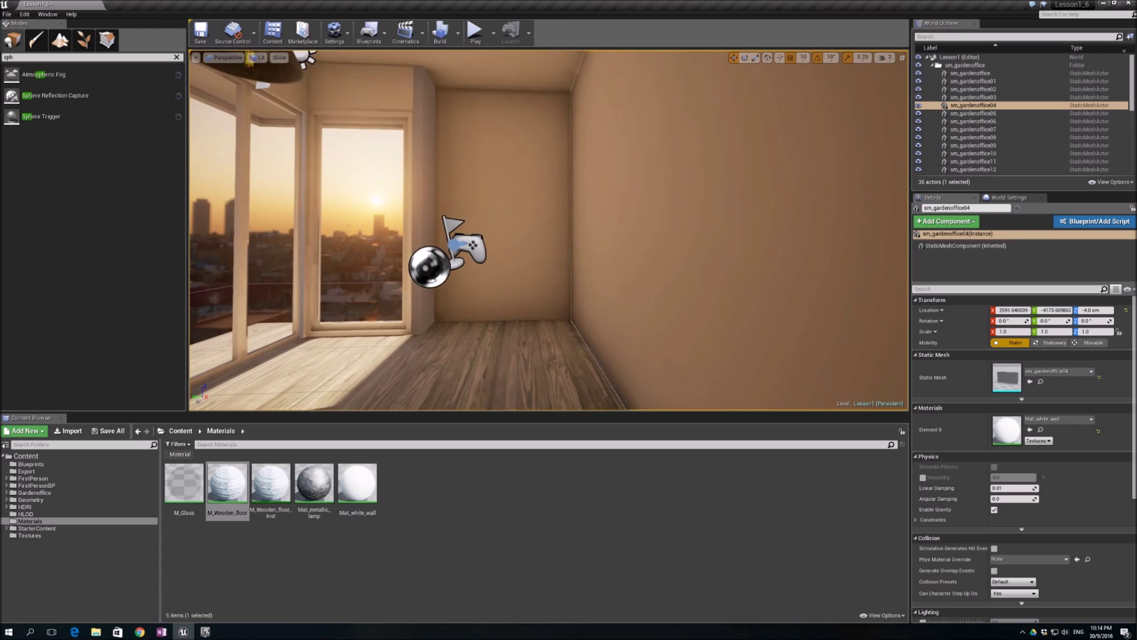
pyautogui.click(501, 175)
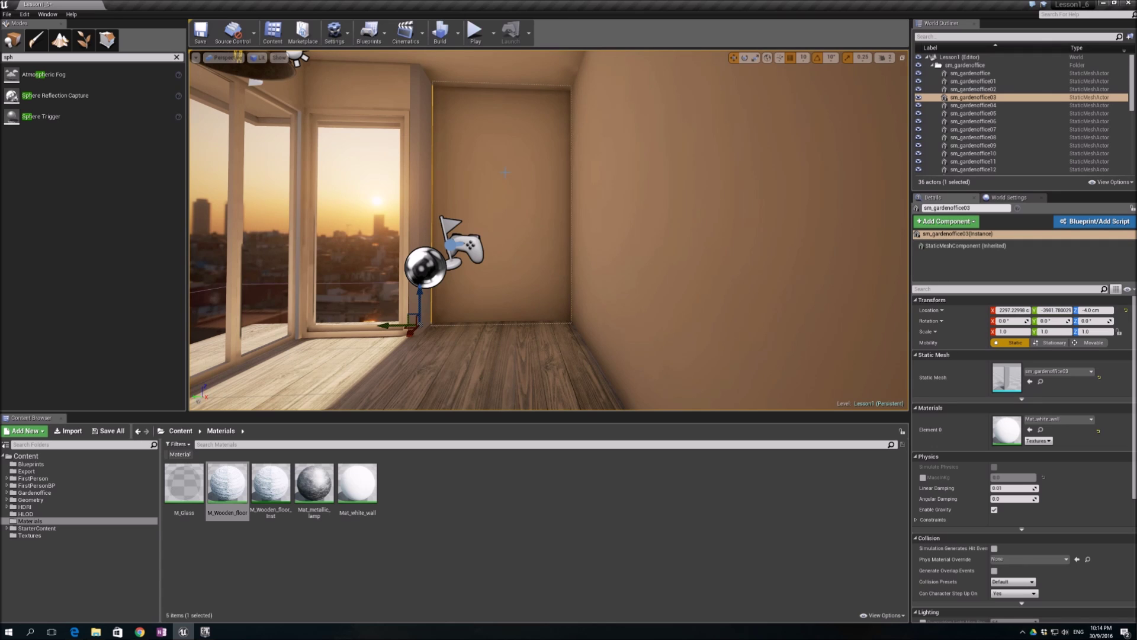
# - Import T_concrete.jpg into the Textures folder
pyautogui.click(47, 536)
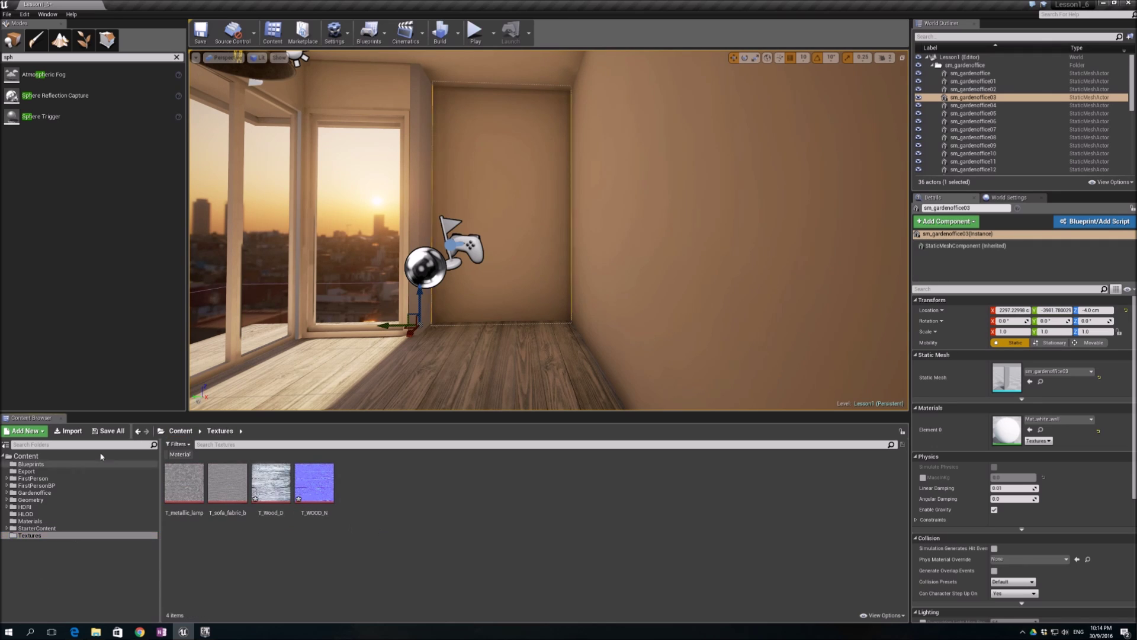
pyautogui.click(69, 431)
pyautogui.doubleClick(102, 83)
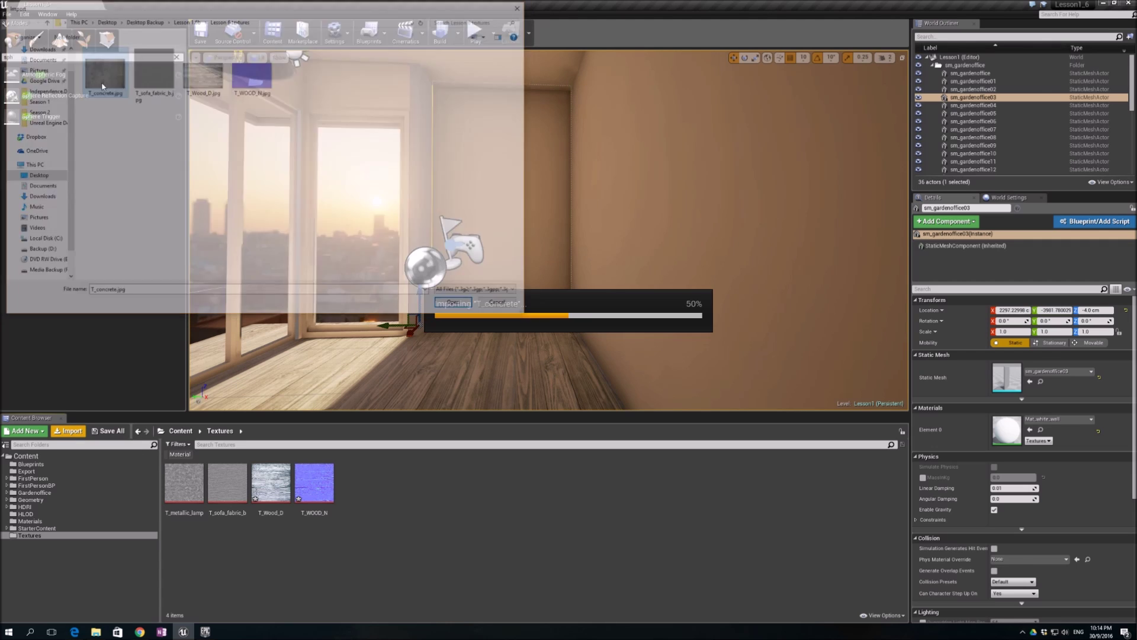
# - Open a new File Explorer window and browse to Desktop Backup, Lesson 1.6b, Lesson 6 textures
pyautogui.click(98, 632)
pyautogui.click(888, 138)
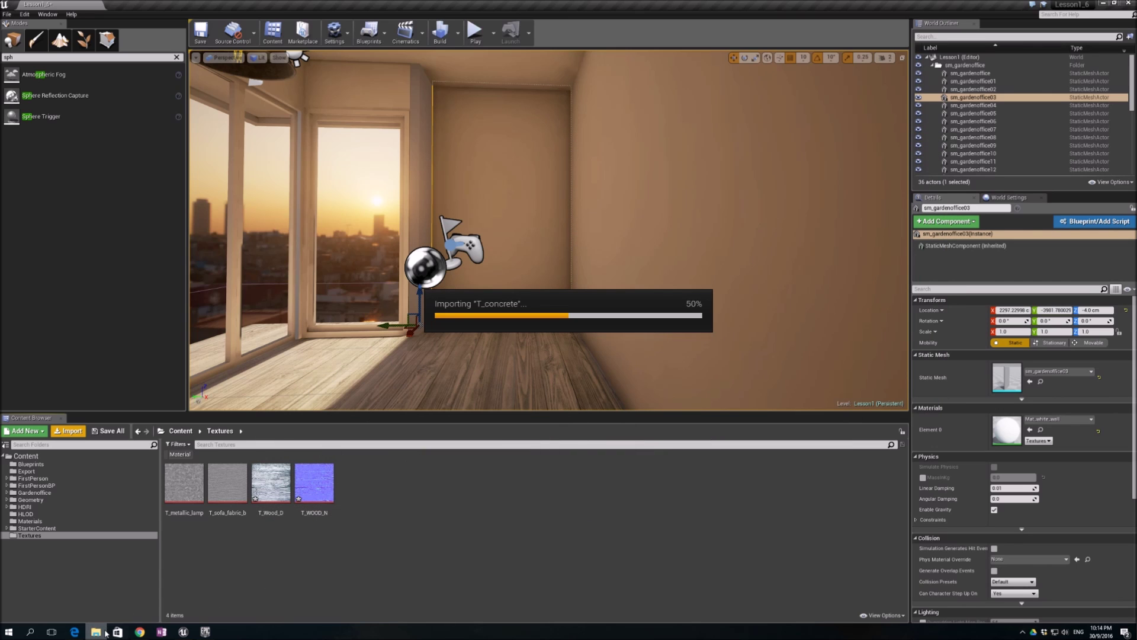
pyautogui.rightClick(106, 632)
pyautogui.click(71, 581)
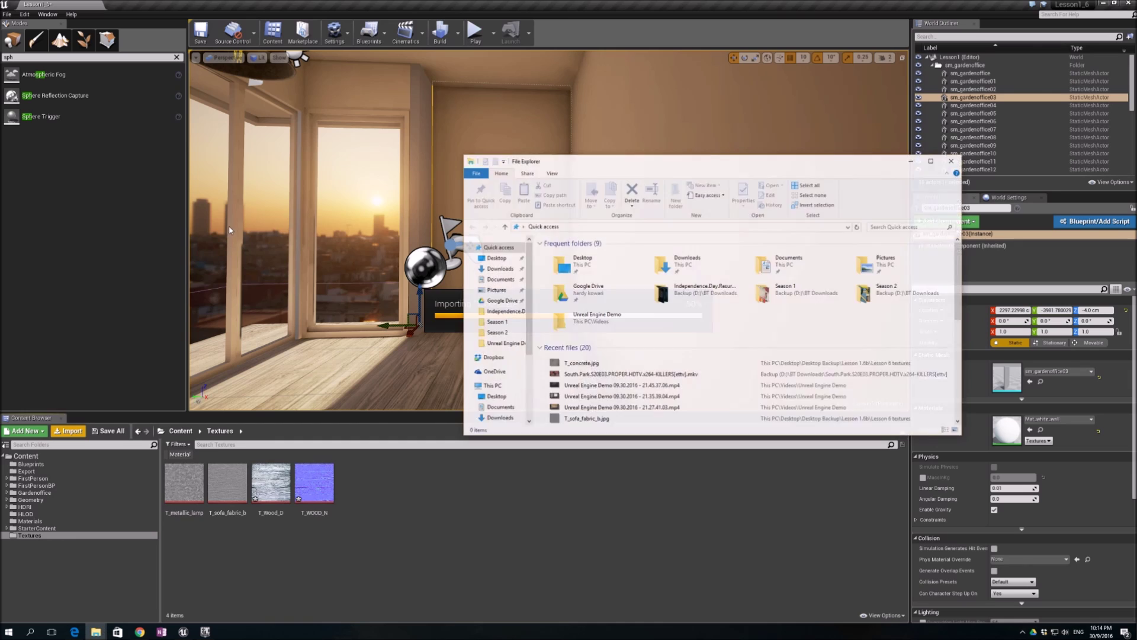
pyautogui.click(496, 257)
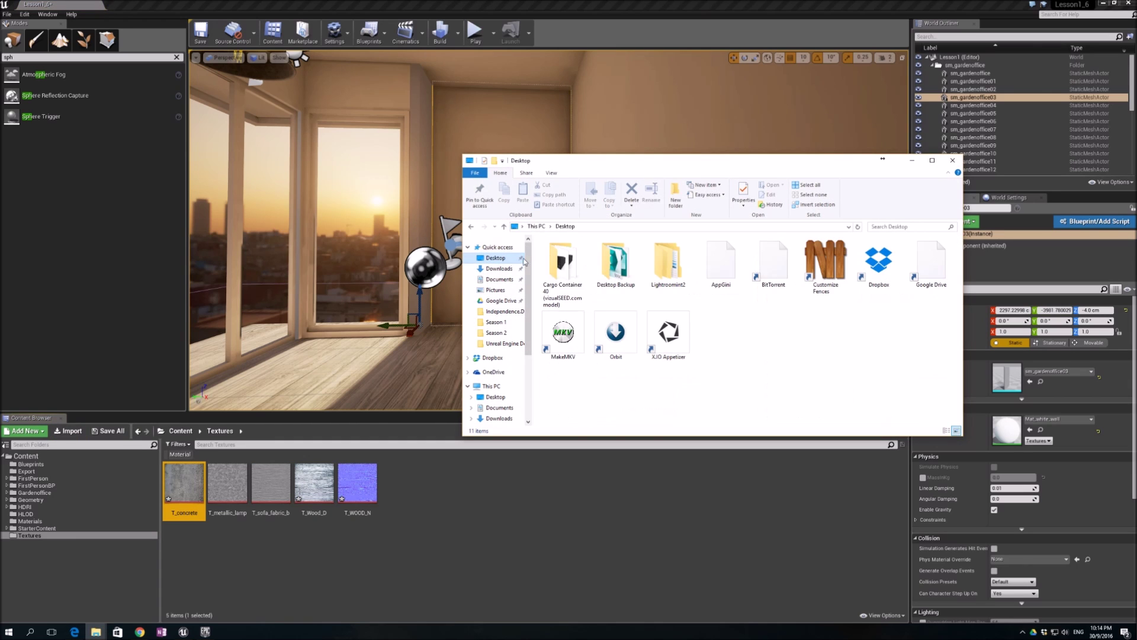
pyautogui.doubleClick(620, 270)
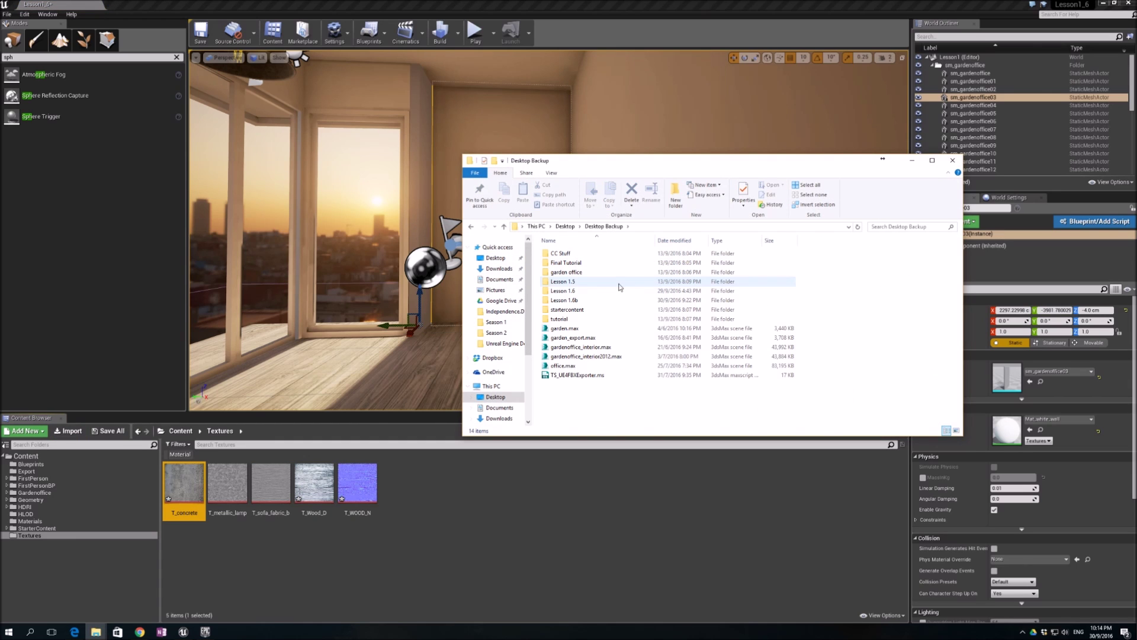
pyautogui.doubleClick(600, 300)
pyautogui.doubleClick(562, 254)
# - Open T_concrete.jpg to examine its surface variations, and close the image and the file window
pyautogui.click(564, 279)
pyautogui.doubleClick(563, 266)
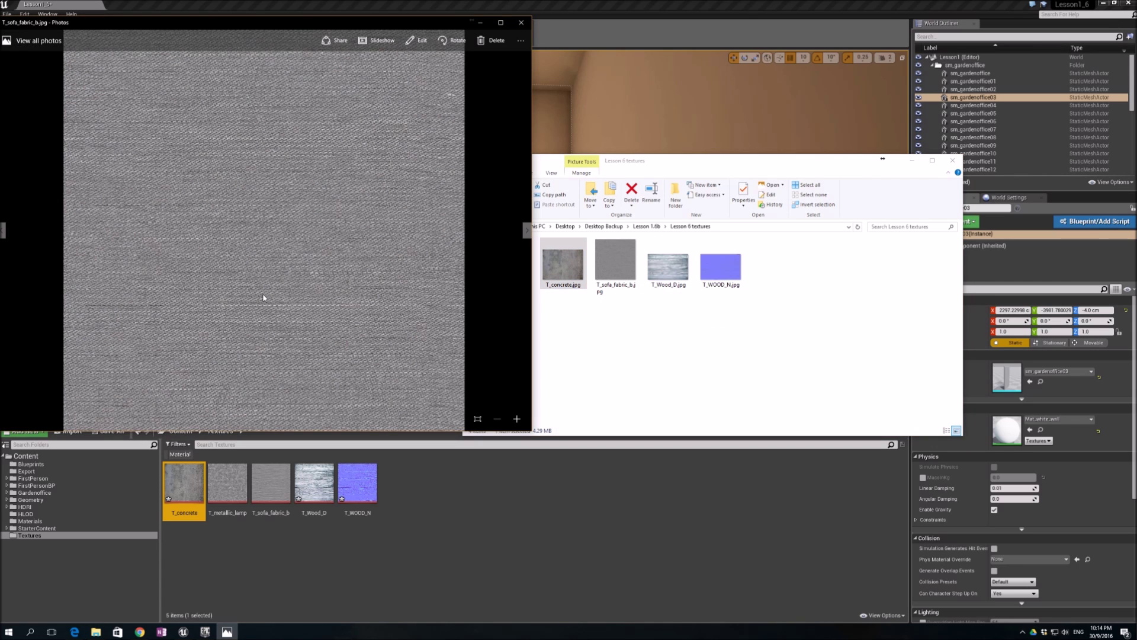
pyautogui.click(522, 23)
pyautogui.doubleClick(549, 258)
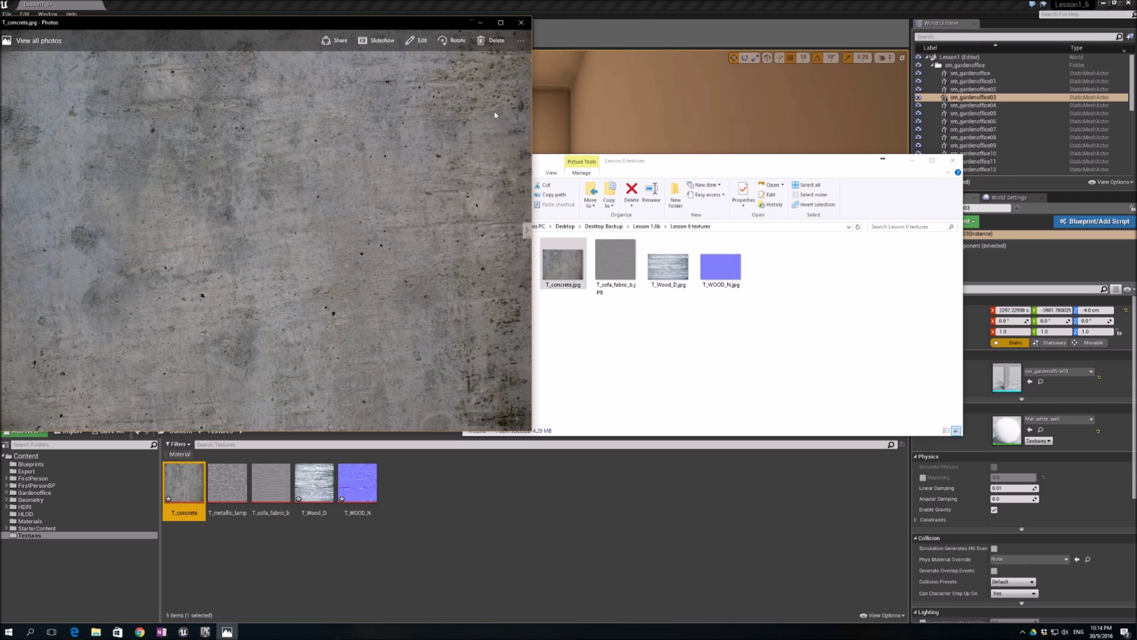
pyautogui.click(521, 23)
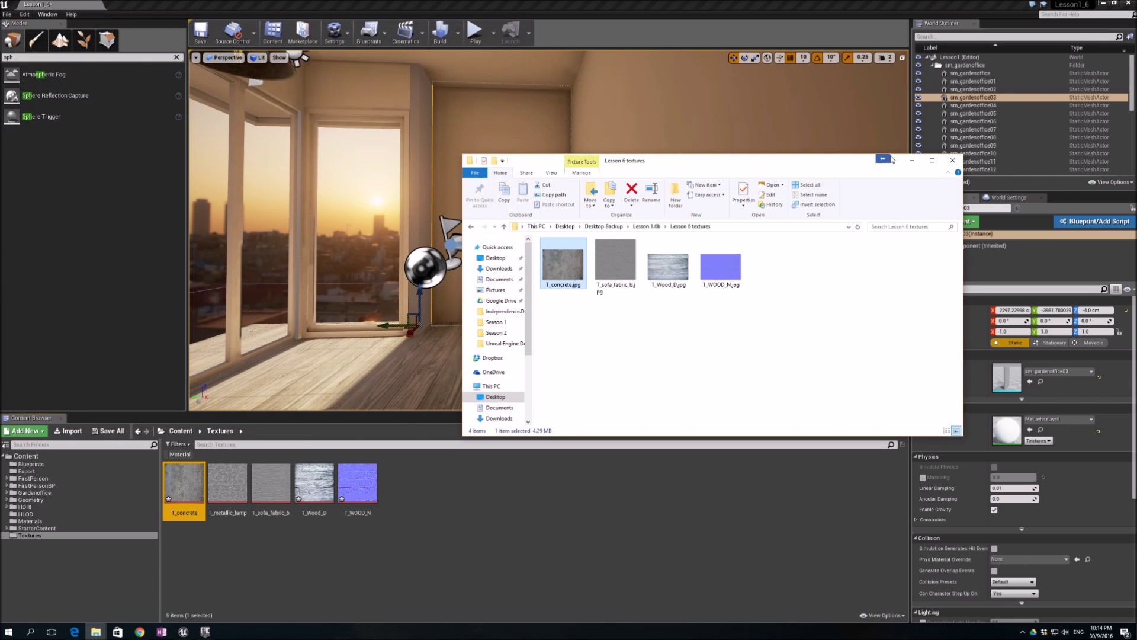
pyautogui.click(952, 166)
# - Select the room's long side wall, open its Mat_white_wall material, and reposition the material editor so the textures are reachable
pyautogui.moveTo(664, 214); pyautogui.dragTo(735, 202, button='right')
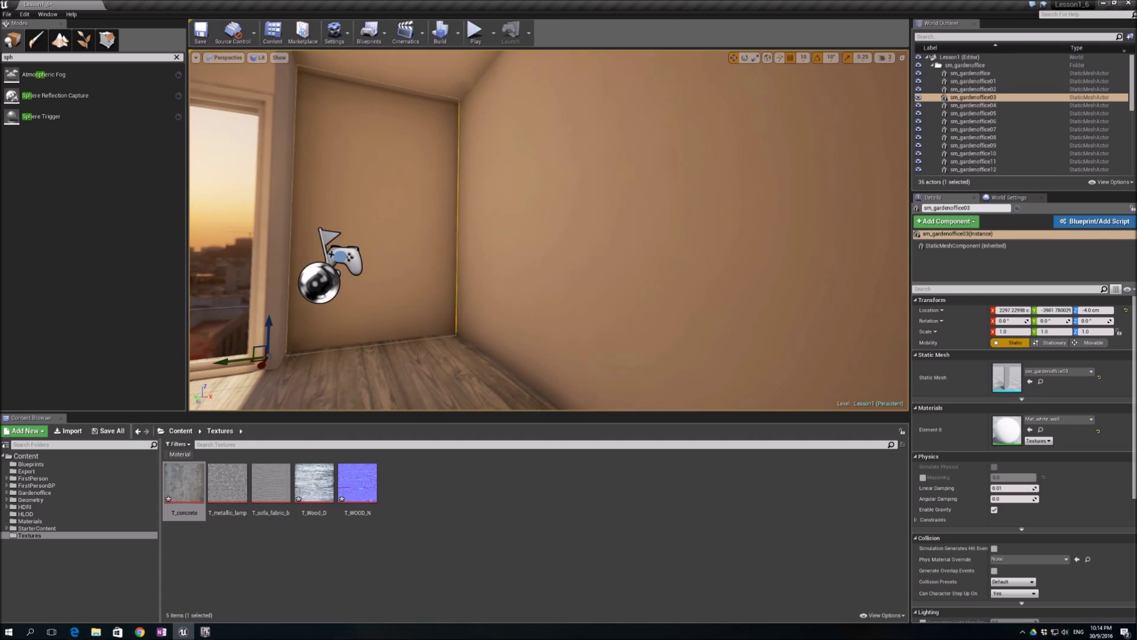
pyautogui.press('s')
pyautogui.click(570, 261)
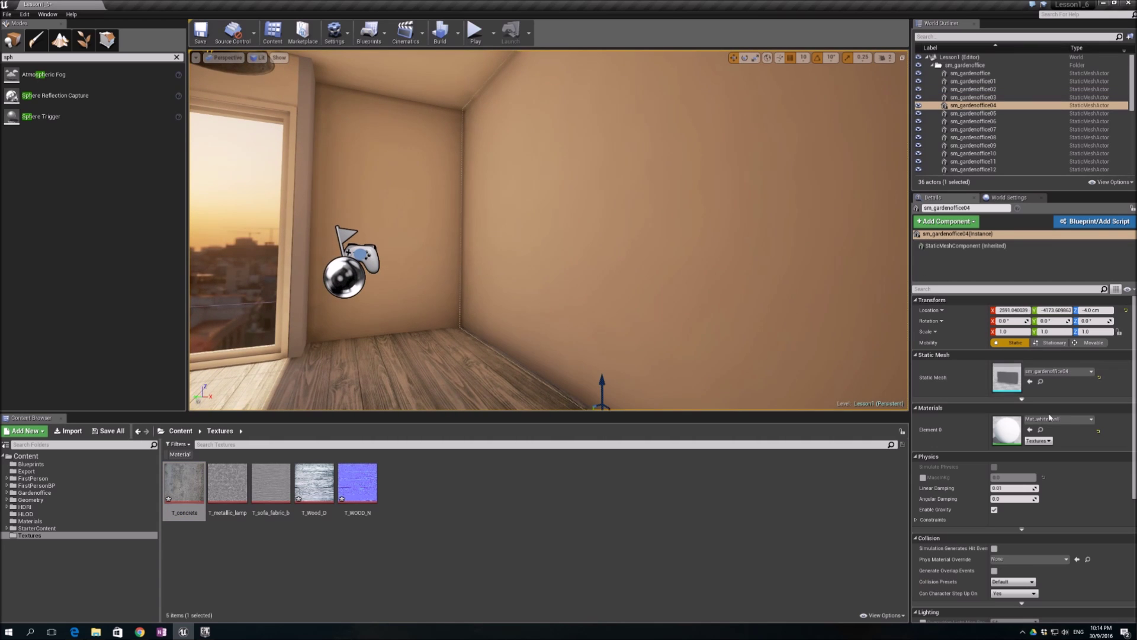
pyautogui.doubleClick(1007, 431)
pyautogui.moveTo(590, 158); pyautogui.dragTo(667, 71)
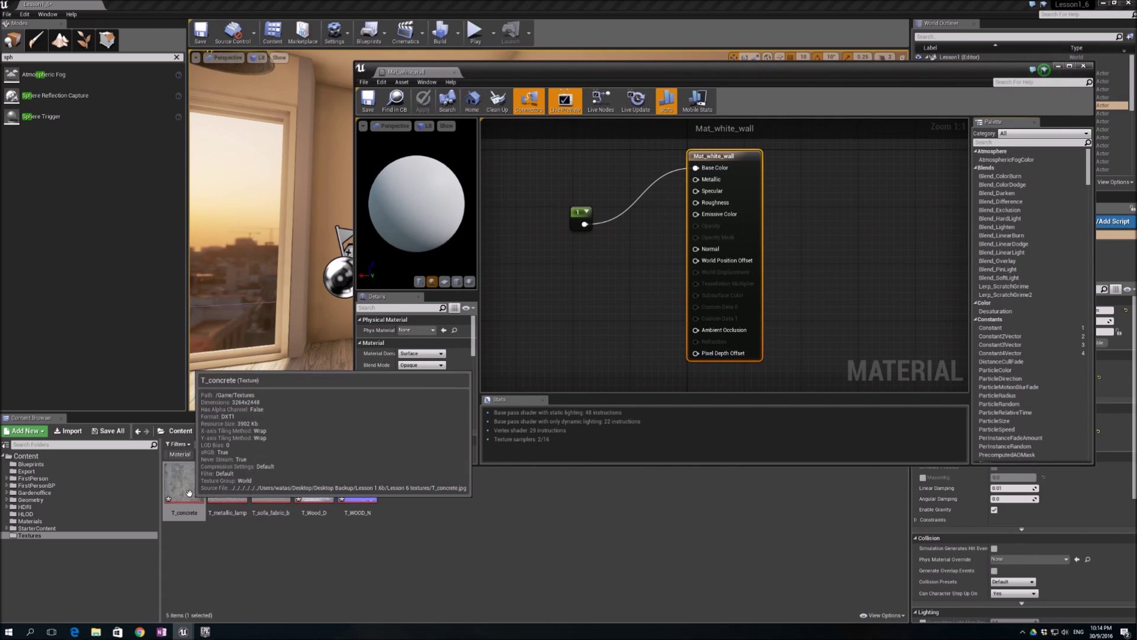
# - Add T_concrete to the Mat_white_wall graph as a Texture Sample and feed its color output into a OneMinus node
pyautogui.moveTo(184, 483); pyautogui.dragTo(601, 294)
pyautogui.write('one')
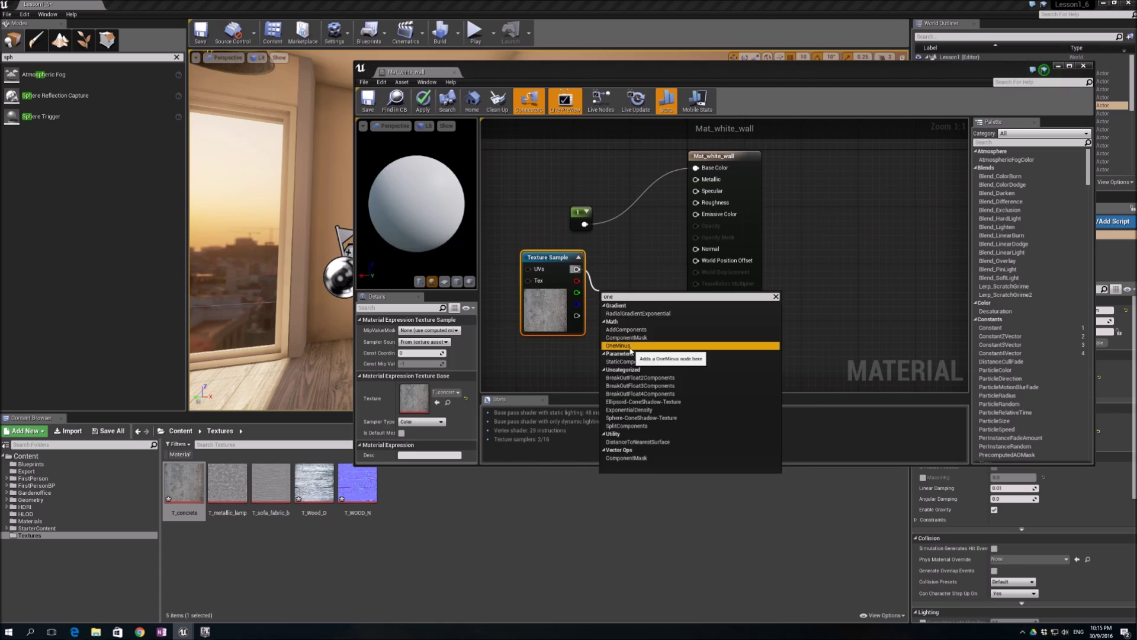
pyautogui.click(618, 346)
pyautogui.click(628, 295)
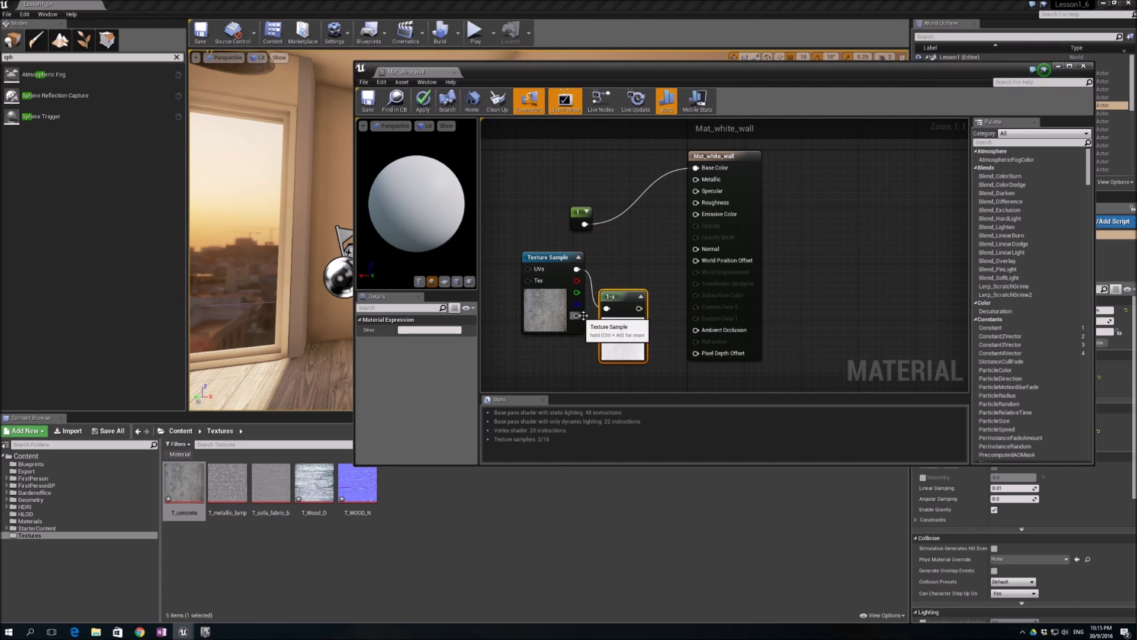
# - Connect the OneMinus output to the material's Roughness, save Mat_white_wall, and minimize the material editor
pyautogui.moveTo(639, 308); pyautogui.dragTo(697, 203)
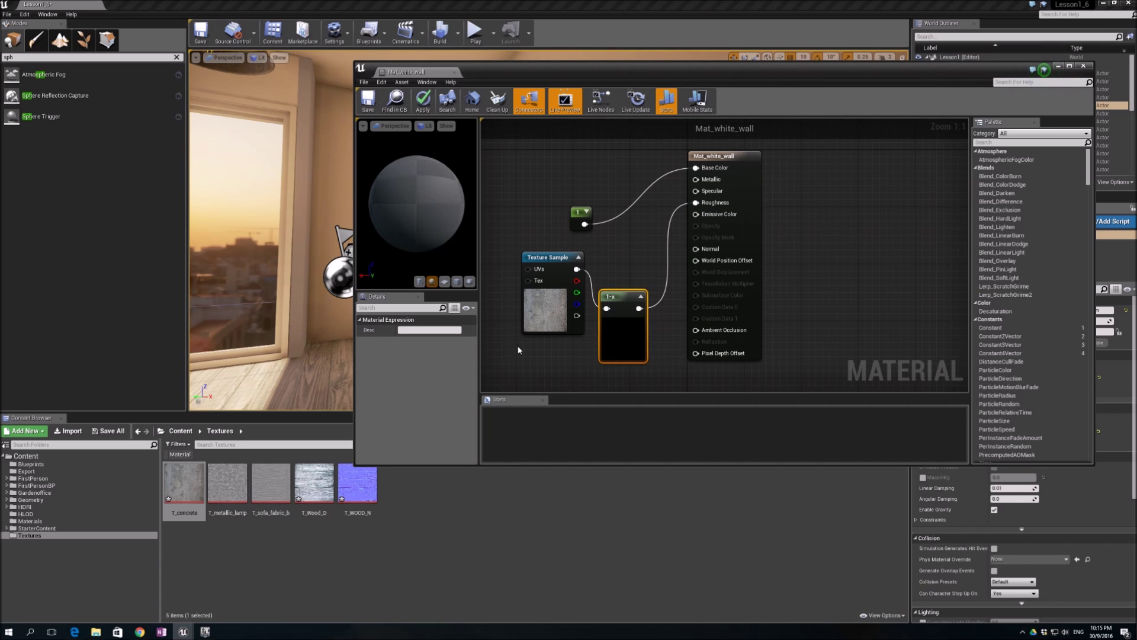
pyautogui.click(371, 101)
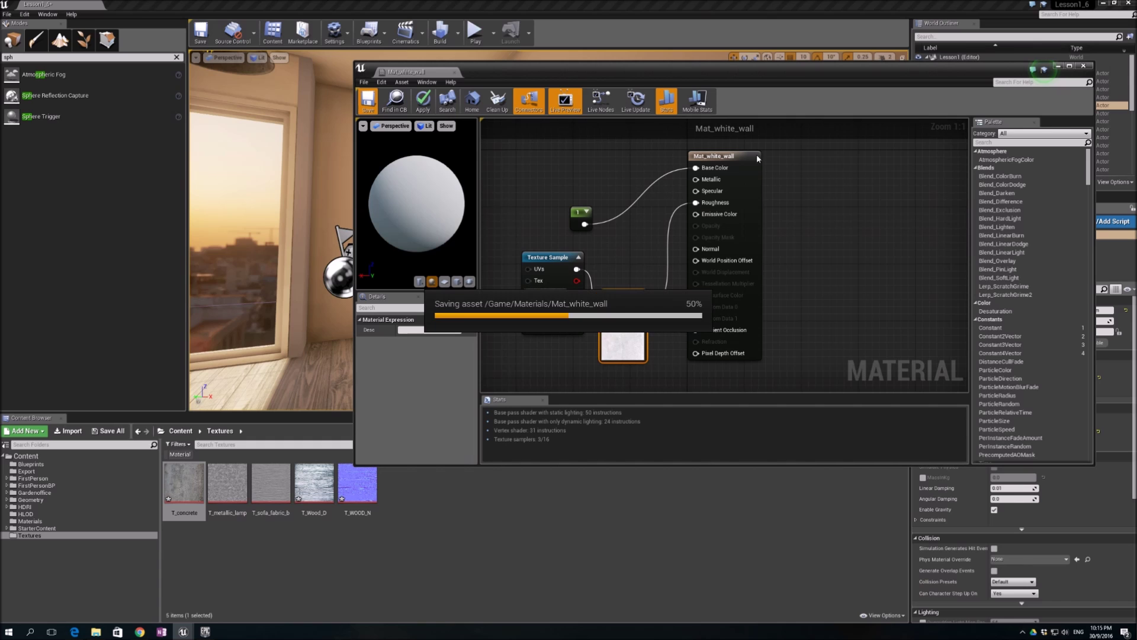
pyautogui.click(1061, 68)
# - Look around the room to examine the wall and ceiling surfaces with the updated material, especially near the sofa
pyautogui.click(403, 208)
pyautogui.moveTo(403, 207); pyautogui.dragTo(243, 210, button='right')
pyautogui.press('s')
pyautogui.press('d')
pyautogui.press('s')
pyautogui.press('w')
pyautogui.press('d')
pyautogui.moveTo(460, 268); pyautogui.dragTo(411, 262, button='right')
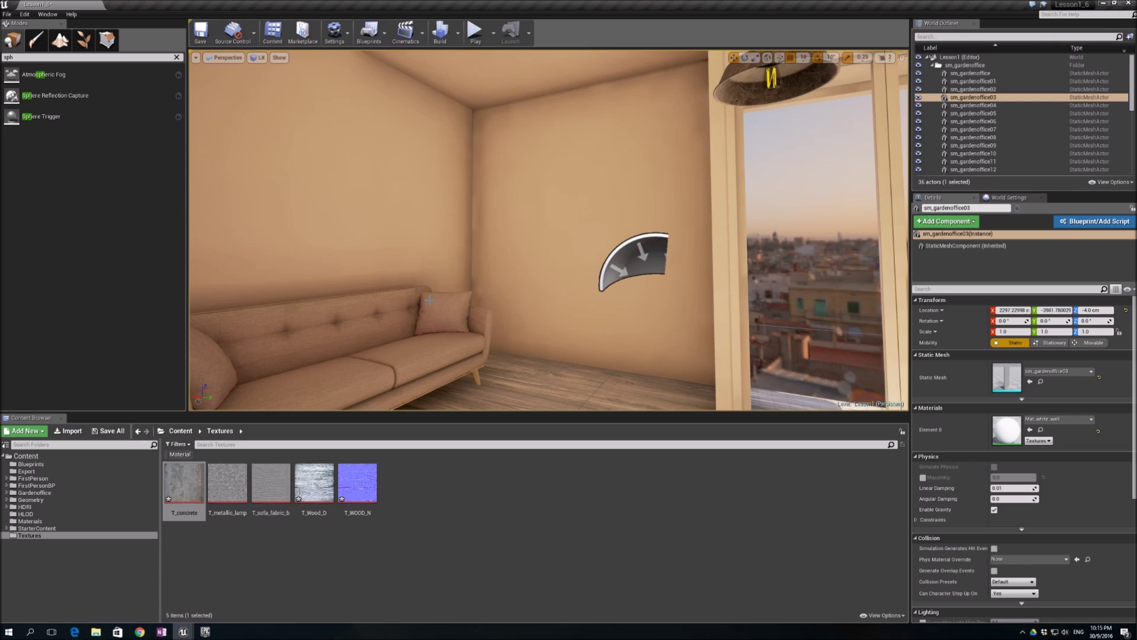
pyautogui.moveTo(431, 293); pyautogui.dragTo(583, 285, button='right')
pyautogui.press('s')
pyautogui.click(435, 253)
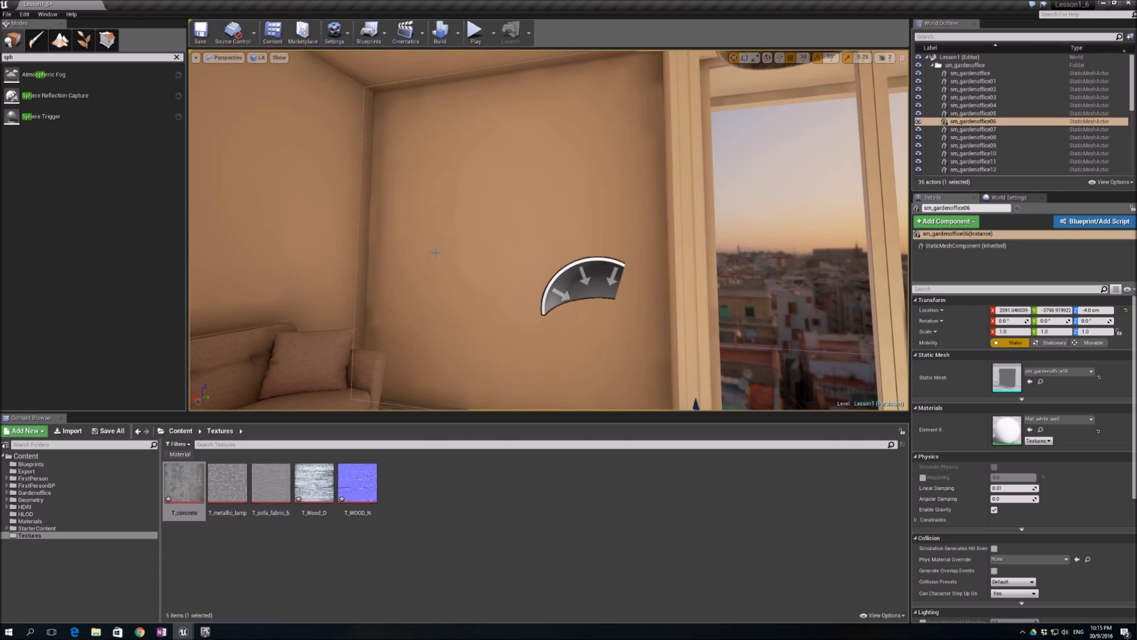
pyautogui.moveTo(584, 284); pyautogui.dragTo(637, 369, button='right')
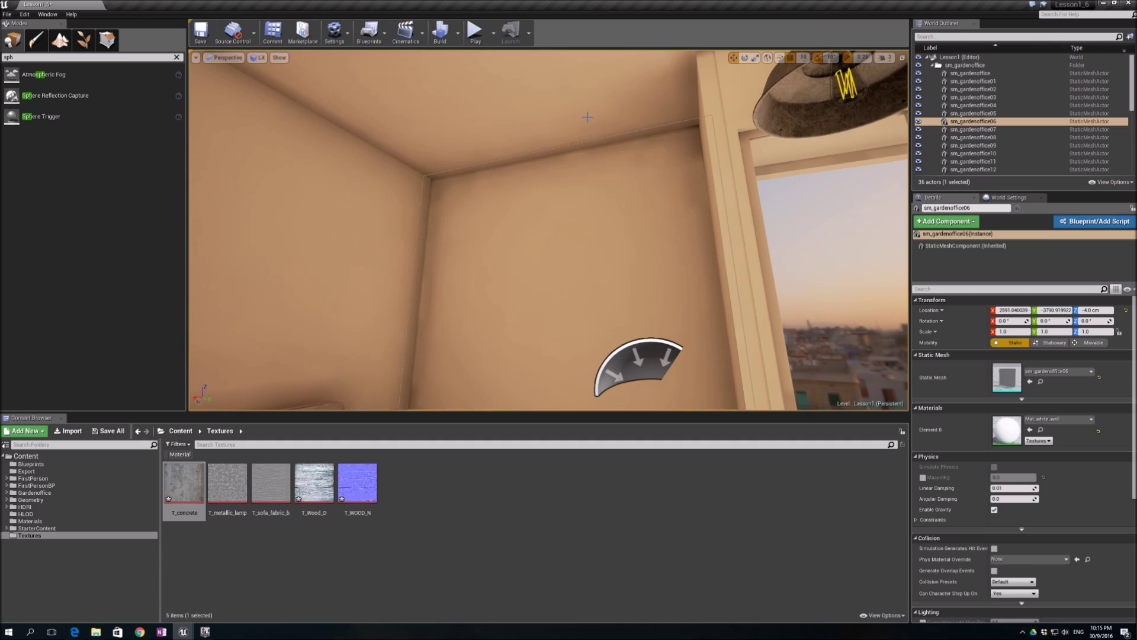
# - Select the ceiling and the surrounding walls together and override their light map resolution with 1024
pyautogui.click(577, 99)
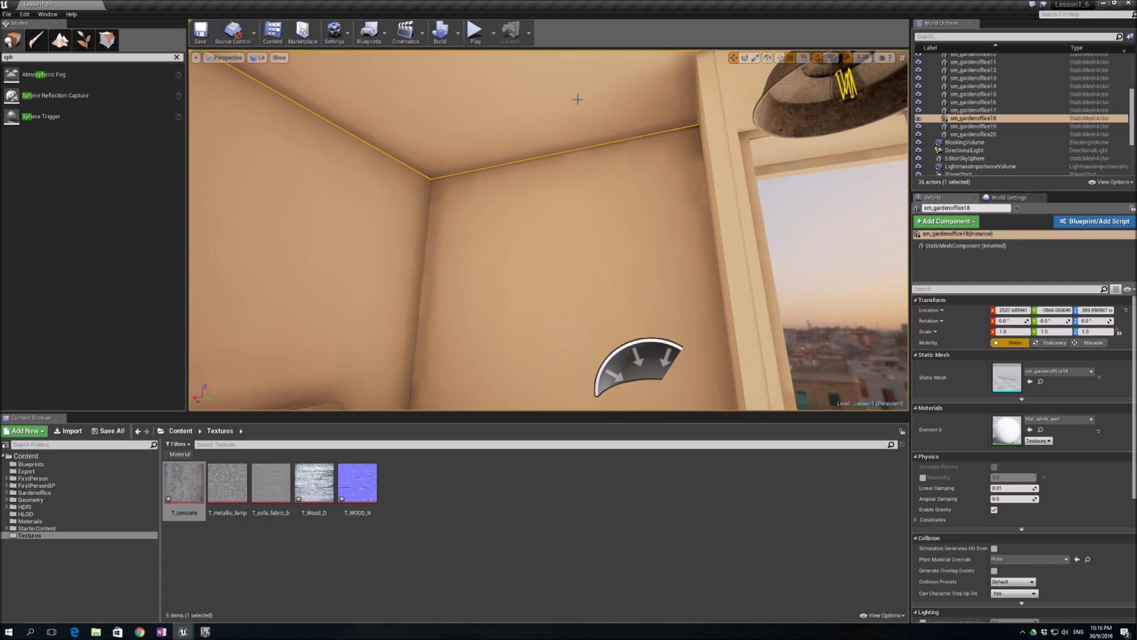
pyautogui.moveTo(578, 321); pyautogui.dragTo(531, 338, button='right')
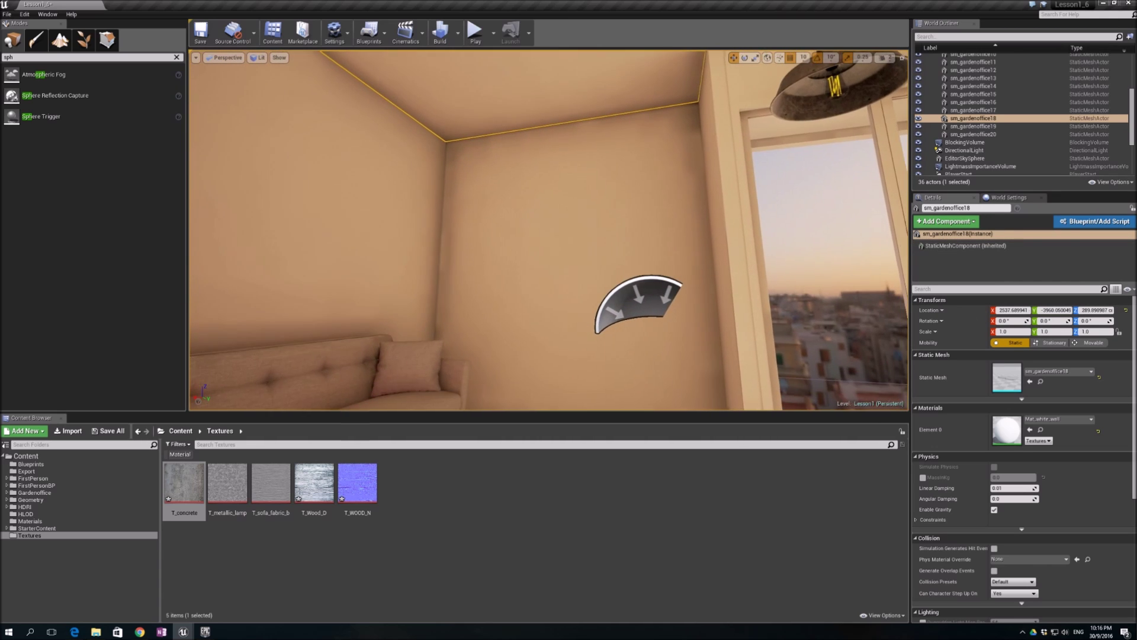
pyautogui.keyDown('ctrl'); pyautogui.click(549, 269); pyautogui.keyUp('ctrl')
pyautogui.keyDown('ctrl'); pyautogui.click(393, 233); pyautogui.keyUp('ctrl')
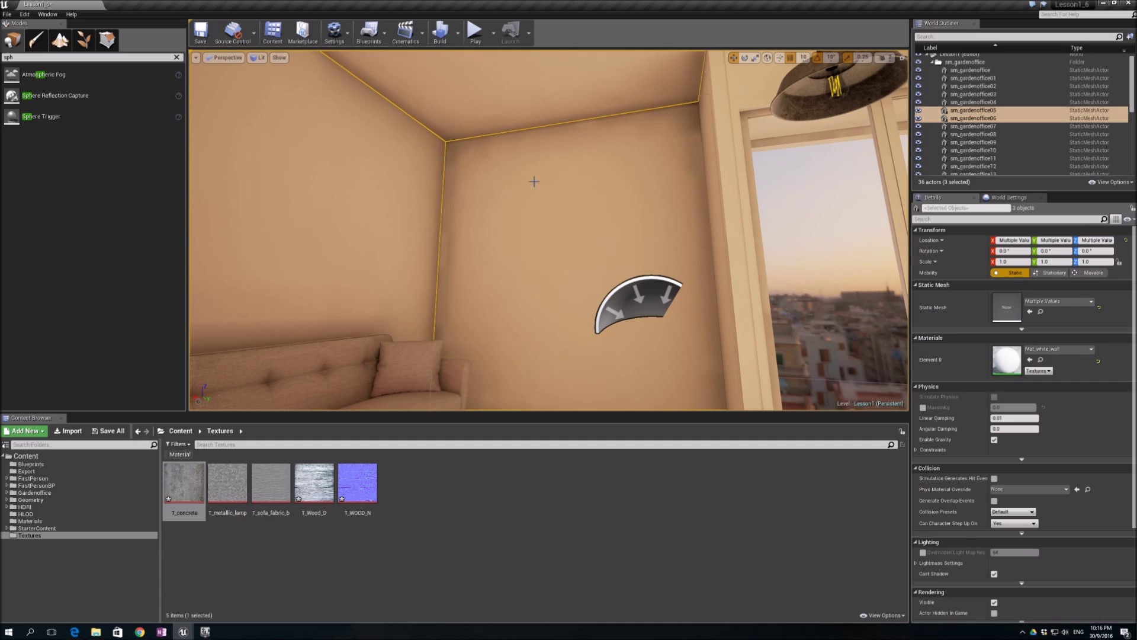
pyautogui.keyDown('ctrl'); pyautogui.click(716, 103); pyautogui.keyUp('ctrl')
pyautogui.moveTo(750, 80); pyautogui.dragTo(728, 150, button='right')
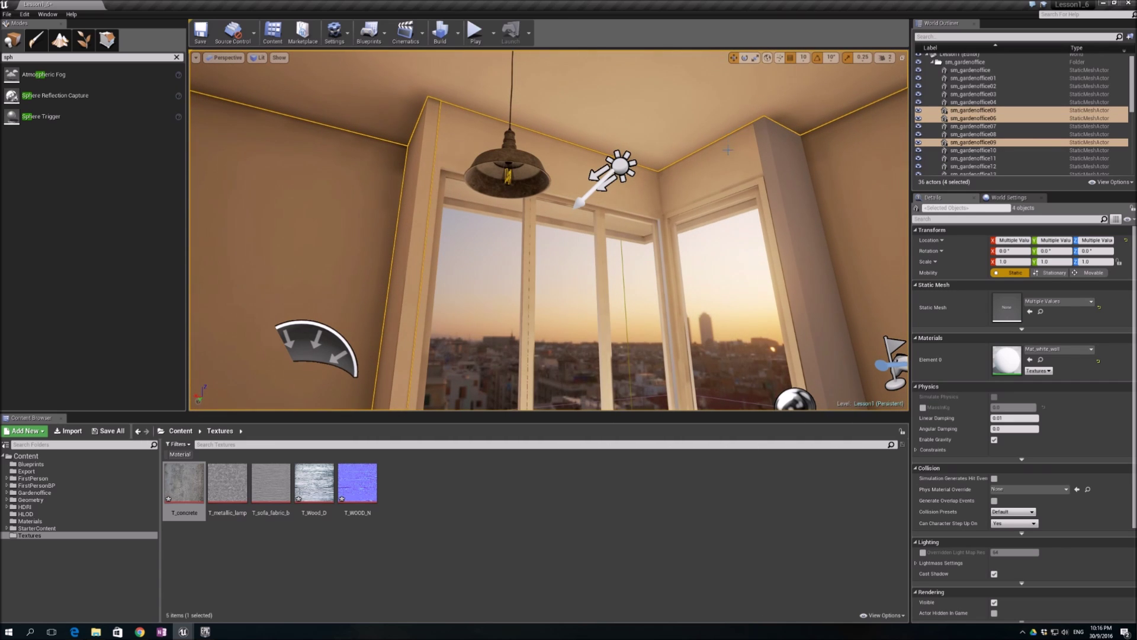
pyautogui.keyDown('ctrl'); pyautogui.click(777, 162); pyautogui.keyUp('ctrl')
pyautogui.keyDown('ctrl'); pyautogui.click(734, 161); pyautogui.keyUp('ctrl')
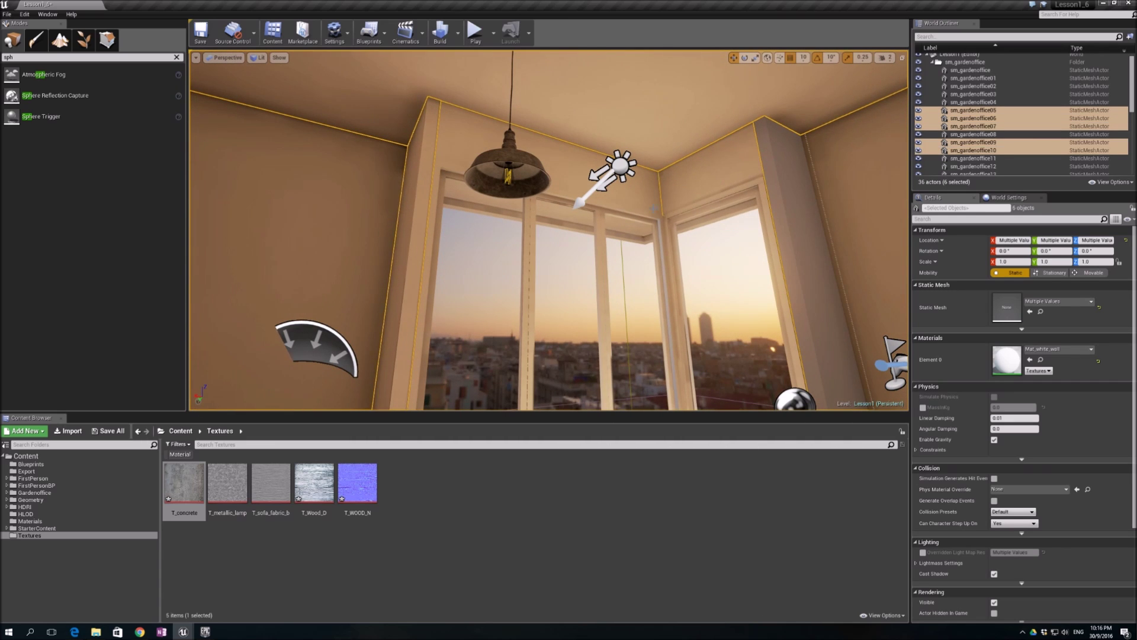
pyautogui.moveTo(734, 160); pyautogui.dragTo(842, 202, button='right')
pyautogui.keyDown('ctrl'); pyautogui.click(639, 193); pyautogui.keyUp('ctrl')
pyautogui.moveTo(639, 193); pyautogui.dragTo(924, 201, button='right')
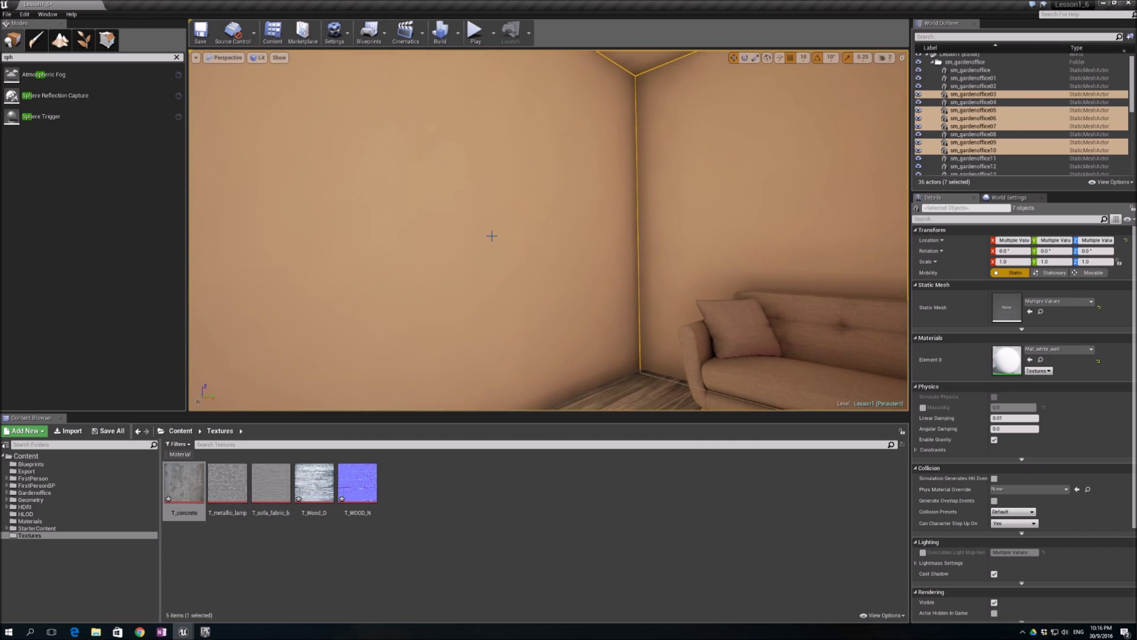
pyautogui.keyDown('ctrl'); pyautogui.click(424, 240); pyautogui.keyUp('ctrl')
pyautogui.moveTo(514, 239); pyautogui.dragTo(642, 199, button='right')
pyautogui.keyDown('ctrl'); pyautogui.click(520, 291); pyautogui.keyUp('ctrl')
pyautogui.click(922, 527)
pyautogui.click(1003, 527)
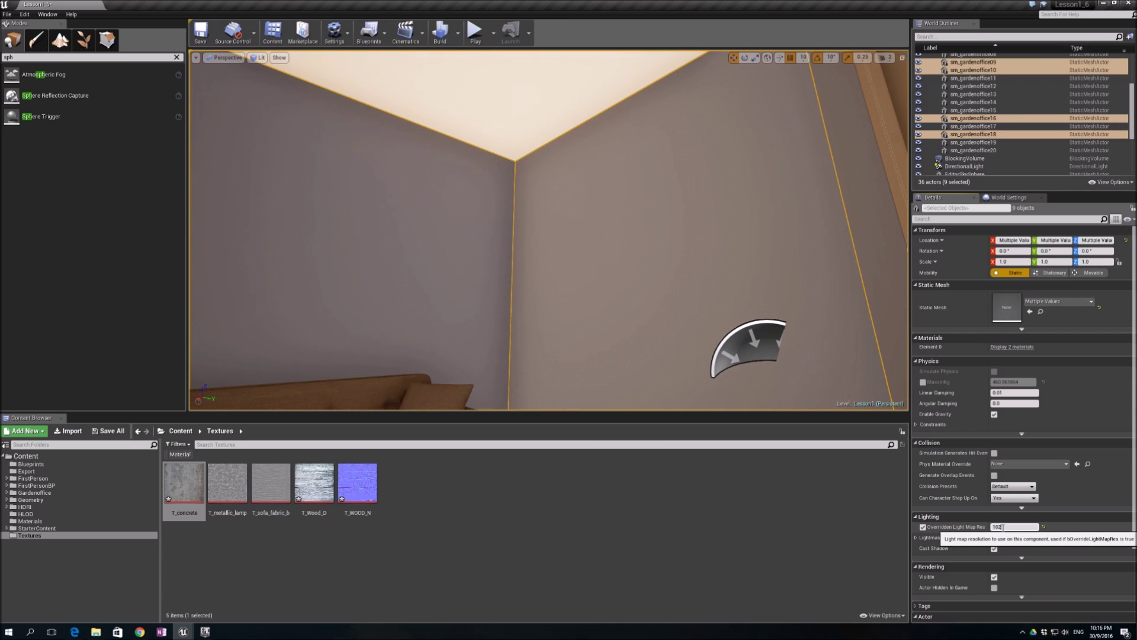
pyautogui.write('1024')
pyautogui.press('Return')
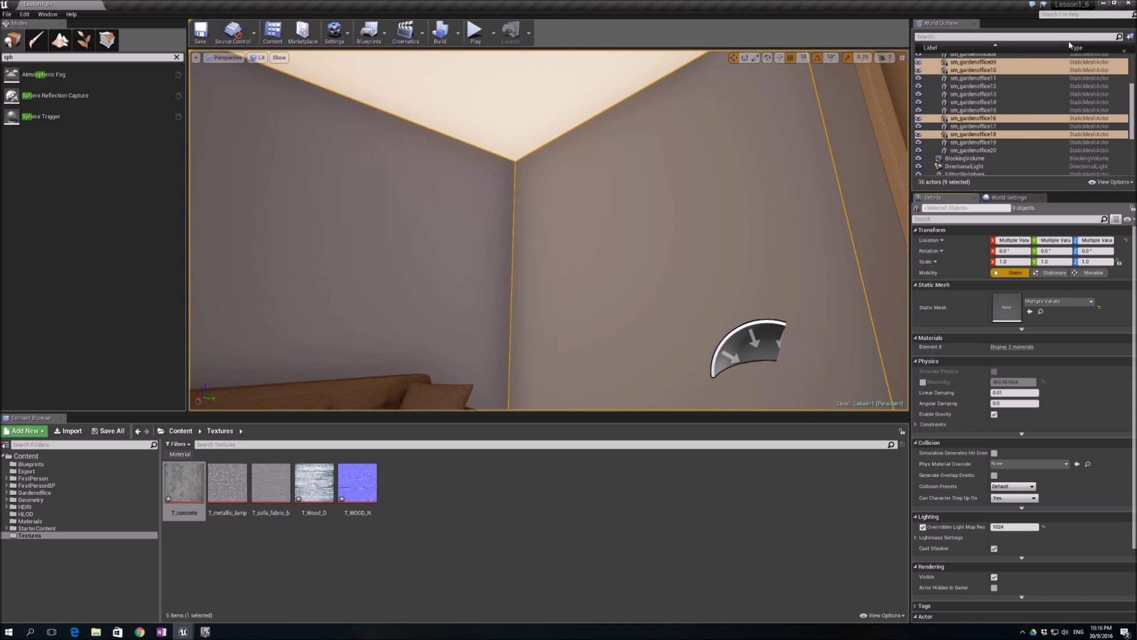
# - Select the DirectionalLight, adjust its Temperature and raise its Indirect Lighting Intensity
pyautogui.moveTo(1131, 124); pyautogui.dragTo(1131, 83)
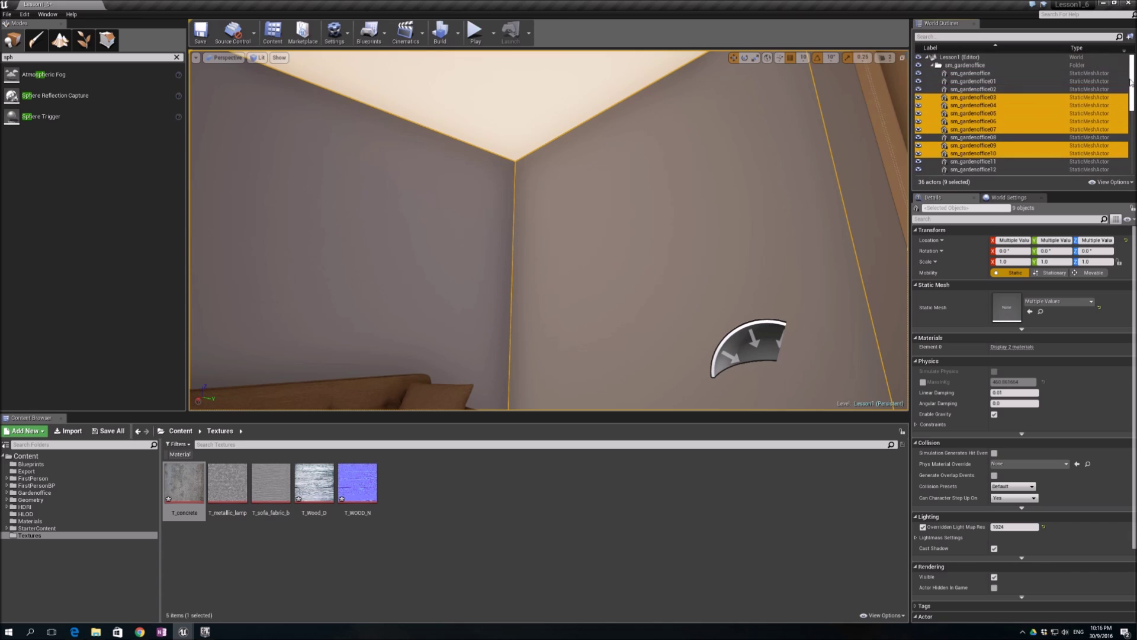
pyautogui.click(1048, 105)
pyautogui.scroll(-8, 1072, 142)
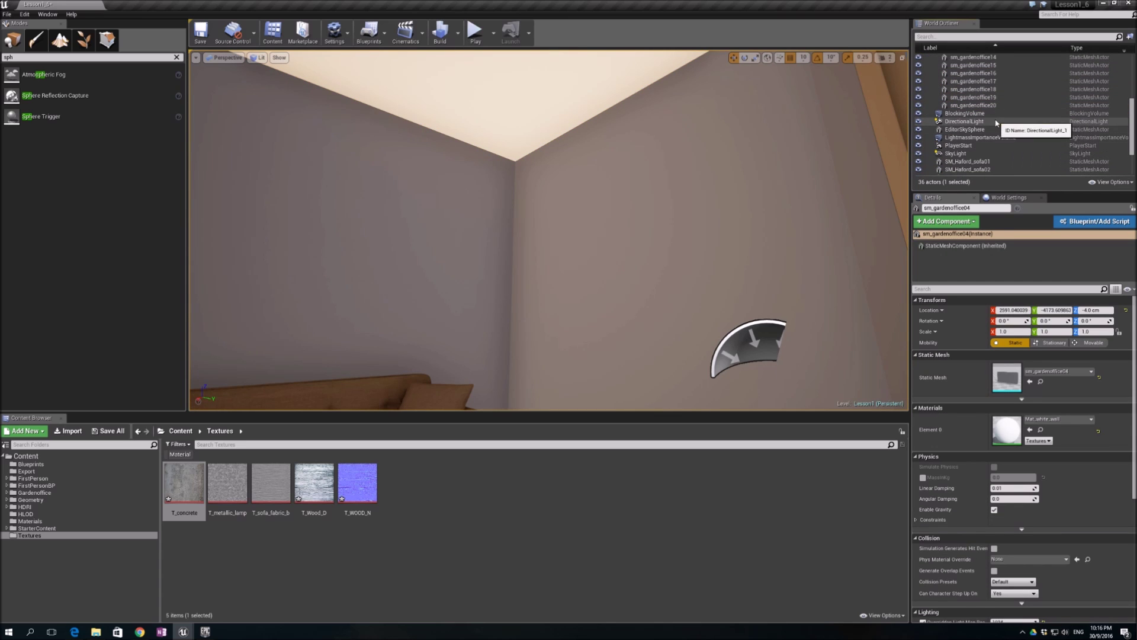
pyautogui.click(1039, 121)
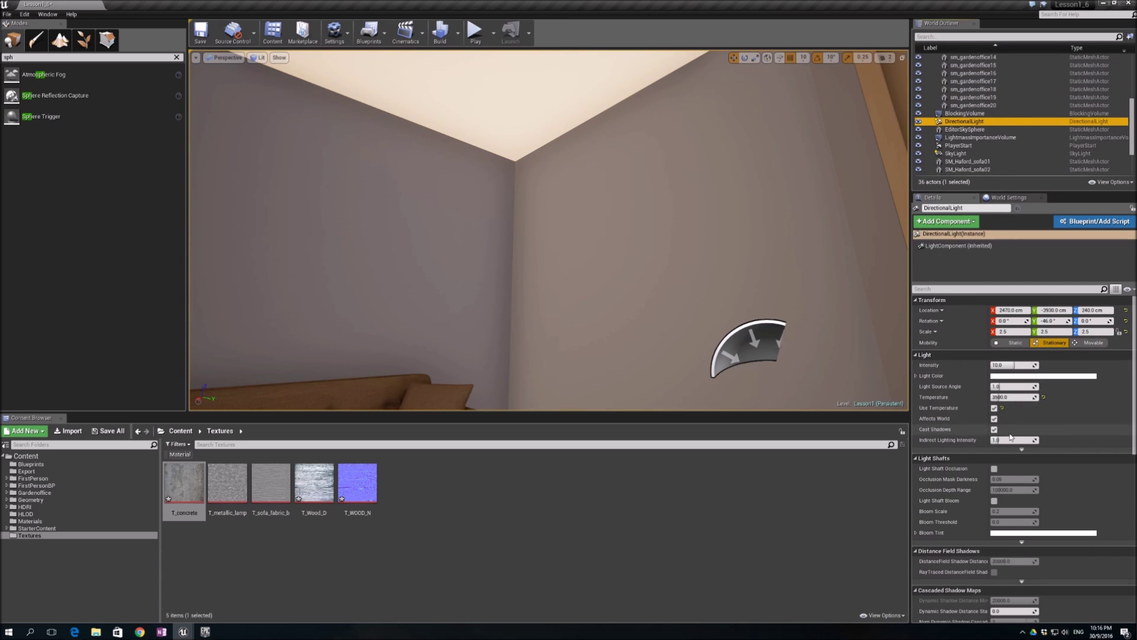
pyautogui.click(1014, 396)
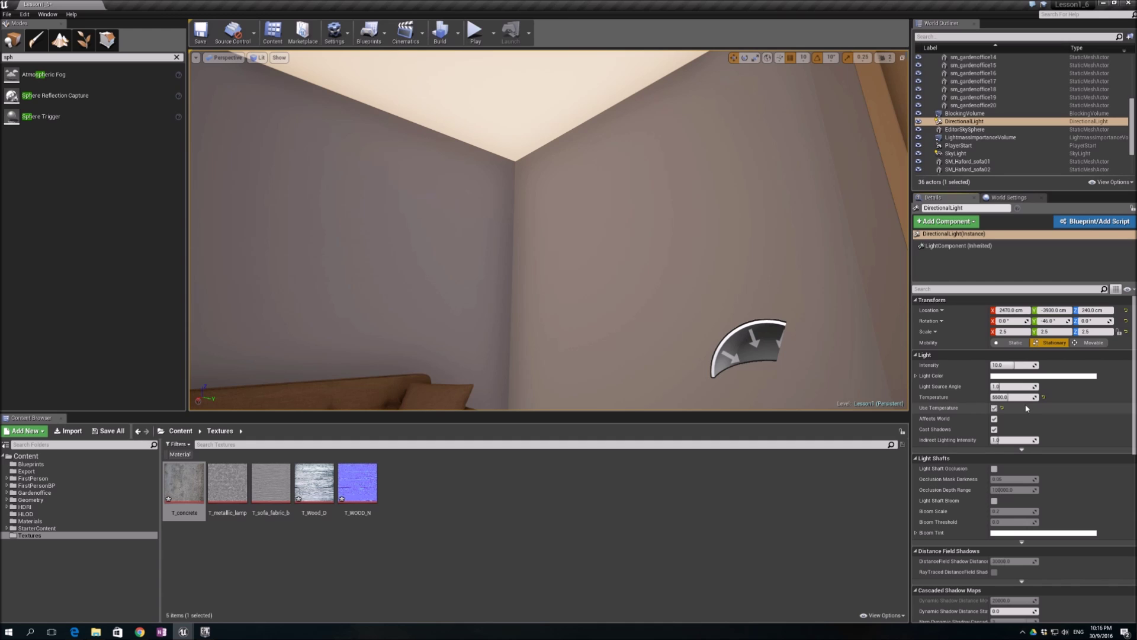
pyautogui.moveTo(711, 237); pyautogui.dragTo(741, 260, button='right')
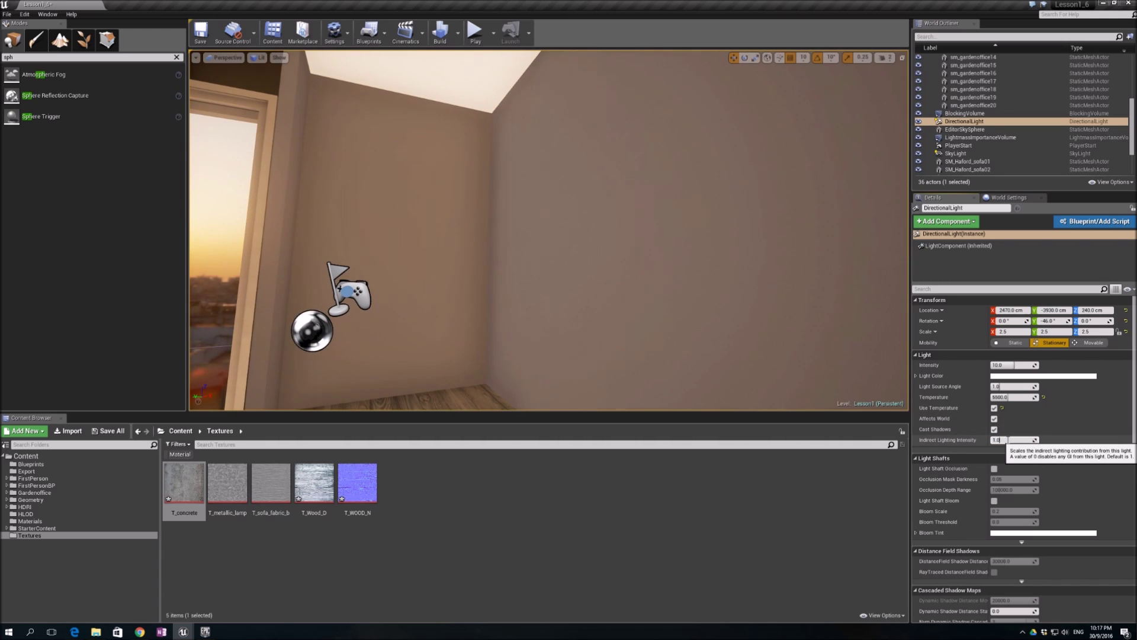
pyautogui.press('Return')
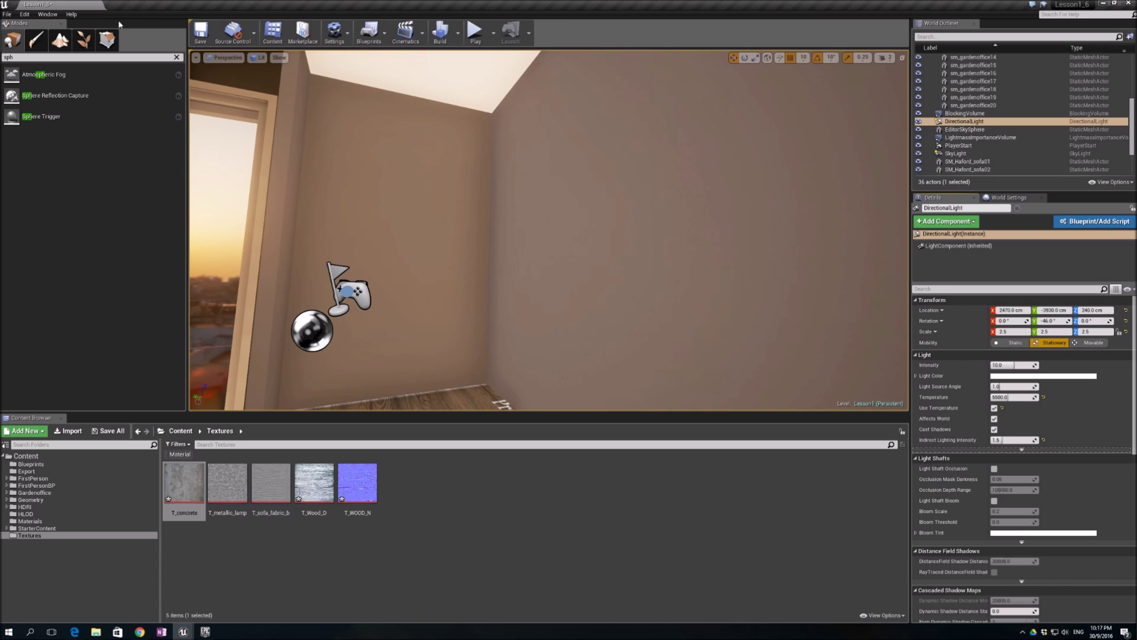
# - Save the level and start building it with the updated lighting settings
pyautogui.click(202, 33)
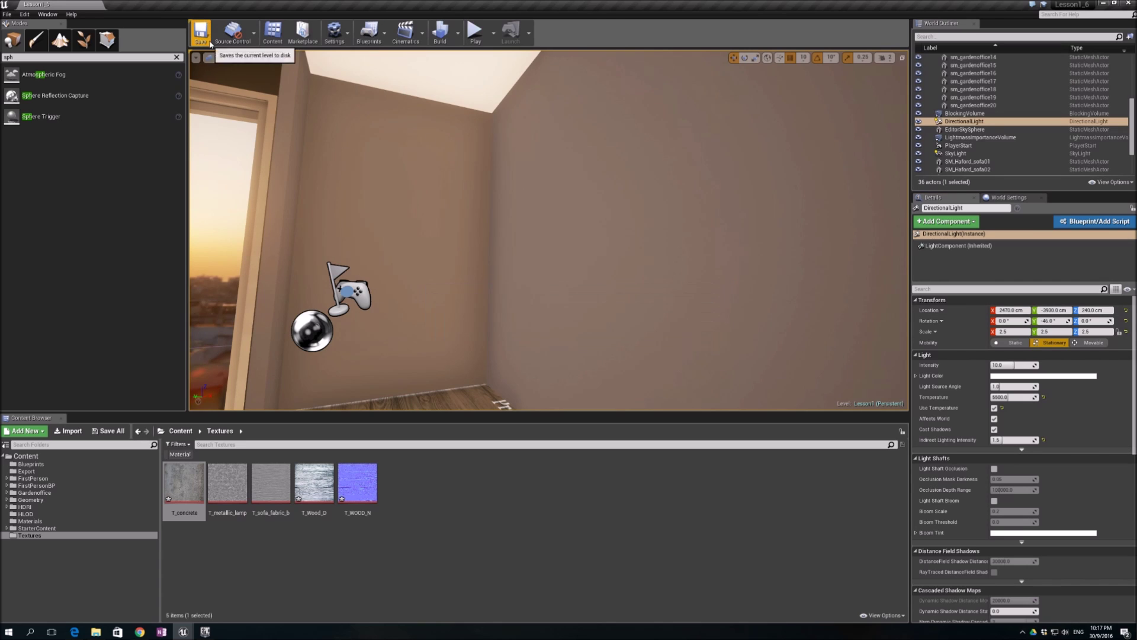
pyautogui.click(444, 37)
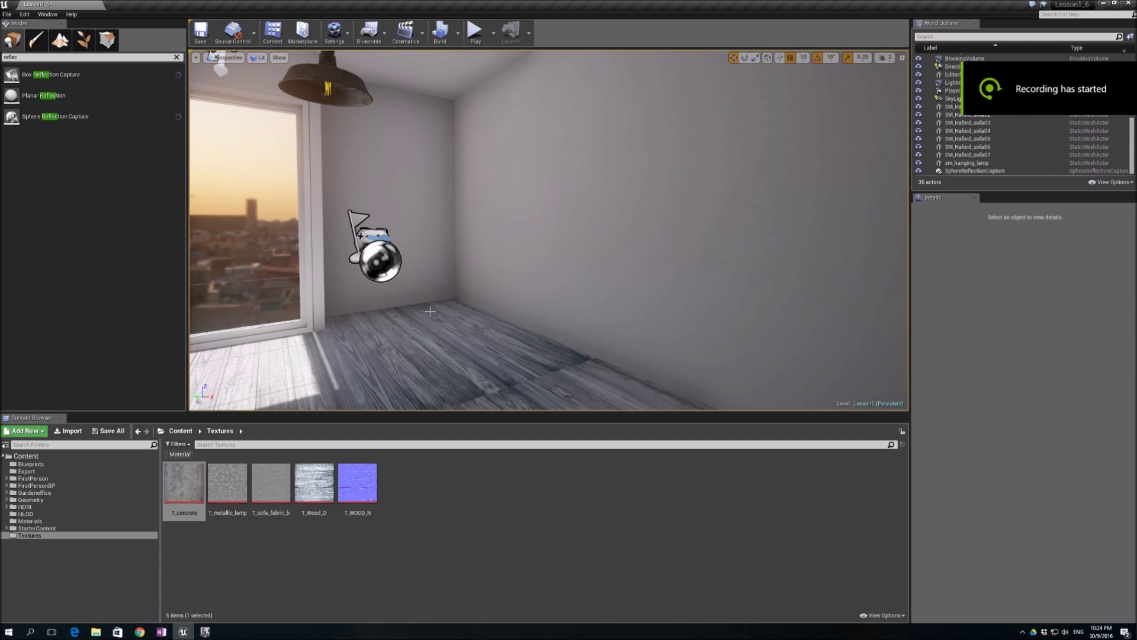
# - View the room around the windows and check the Lighting Quality level used for building
pyautogui.moveTo(430, 311); pyautogui.dragTo(400, 305, button='right')
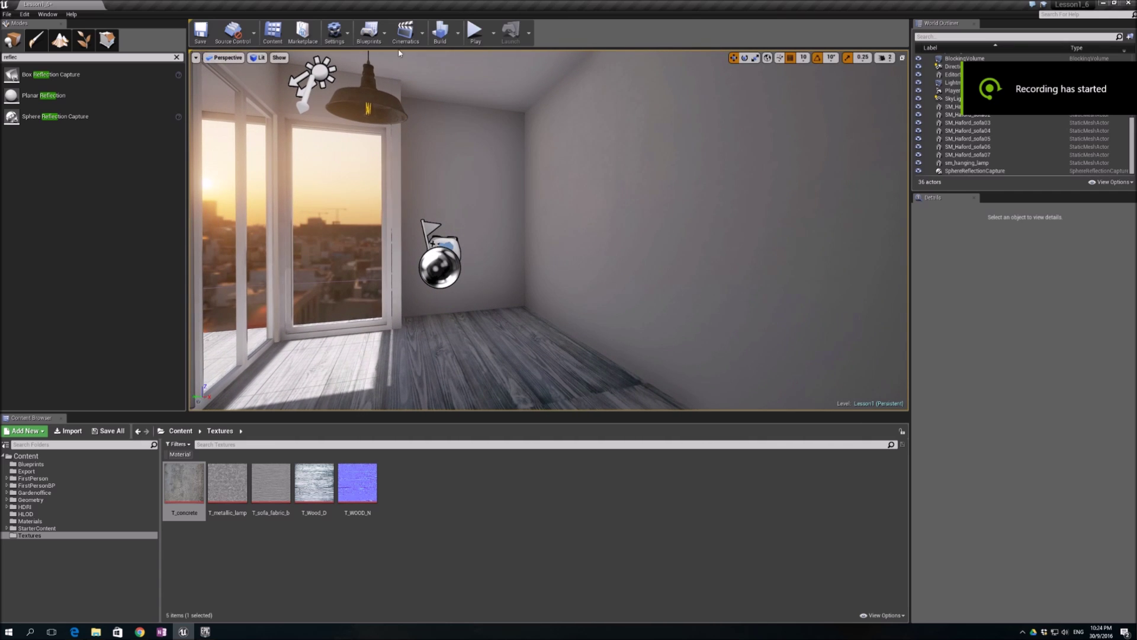
pyautogui.click(458, 35)
pyautogui.moveTo(521, 68)
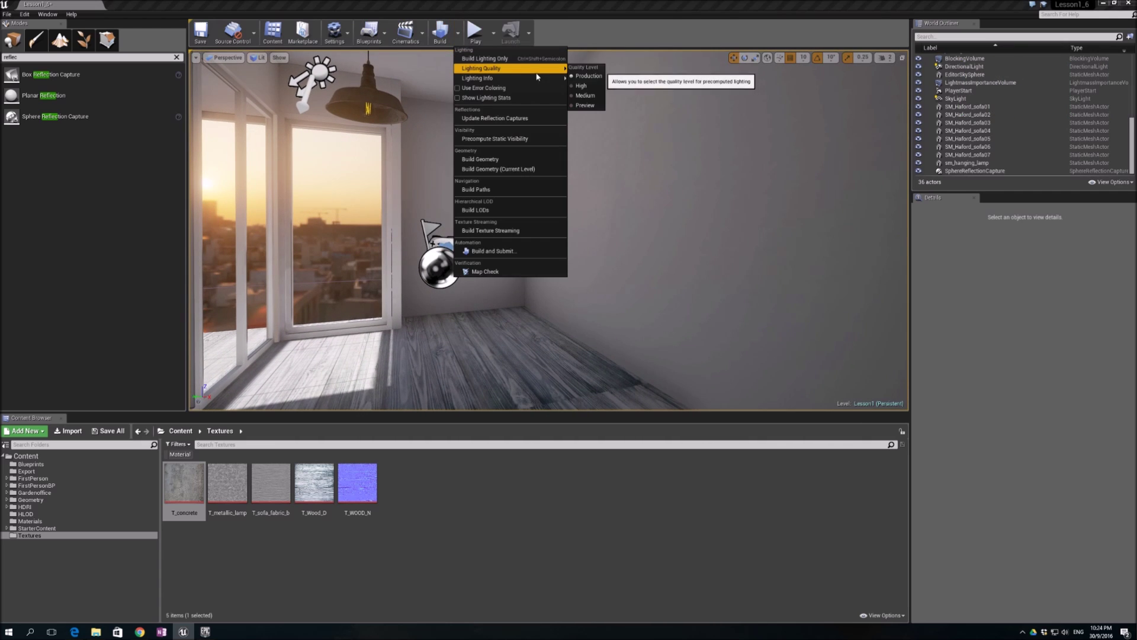
pyautogui.click(586, 33)
# - Select the room's long side wall and open its Mat_white_wall material
pyautogui.moveTo(650, 233); pyautogui.dragTo(599, 198, button='right')
pyautogui.press('s')
pyautogui.press('w')
pyautogui.press('s')
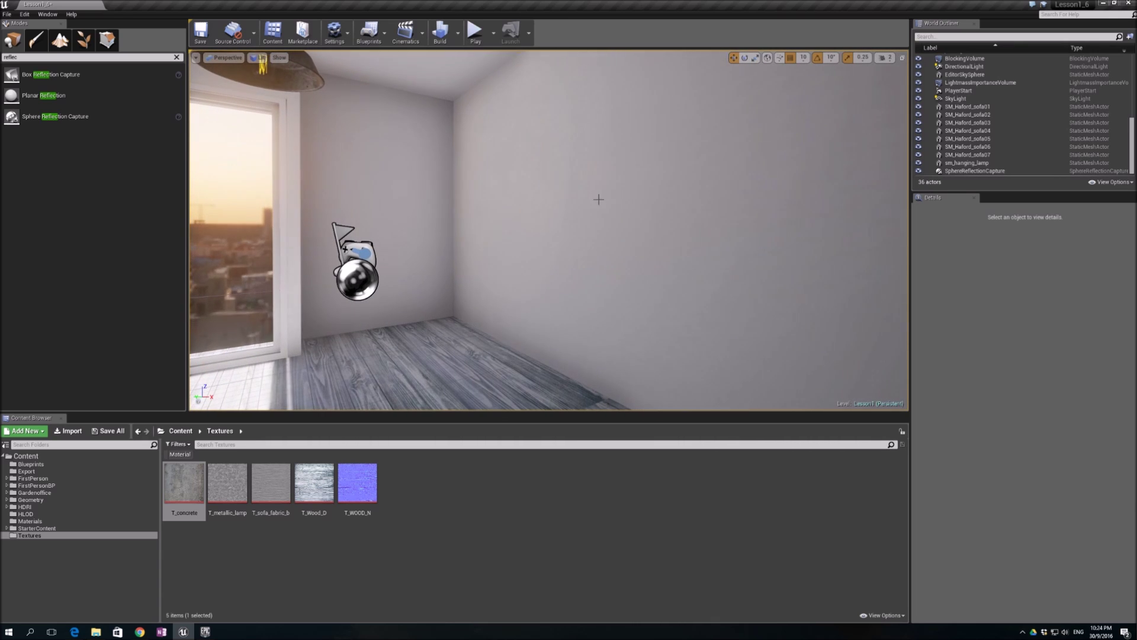
pyautogui.click(599, 198)
pyautogui.doubleClick(1015, 434)
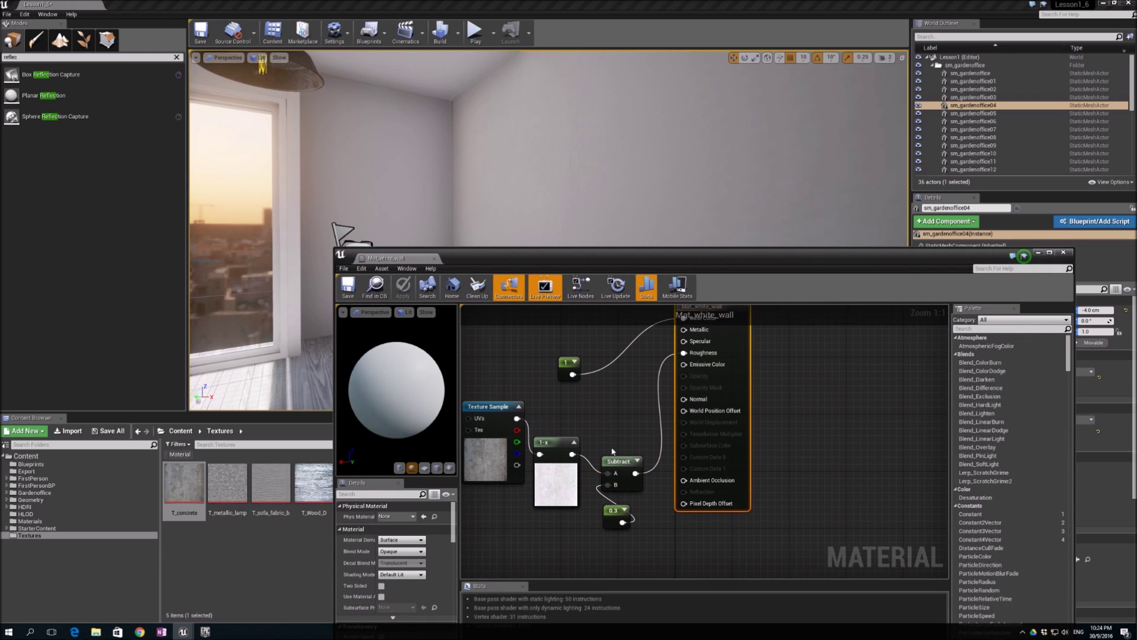
# - Rearrange the Texture Sample, OneMinus and Subtract nodes in the Mat_white_wall graph, and shift the material editor down to expose more of the wall
pyautogui.moveTo(484, 409); pyautogui.dragTo(469, 403)
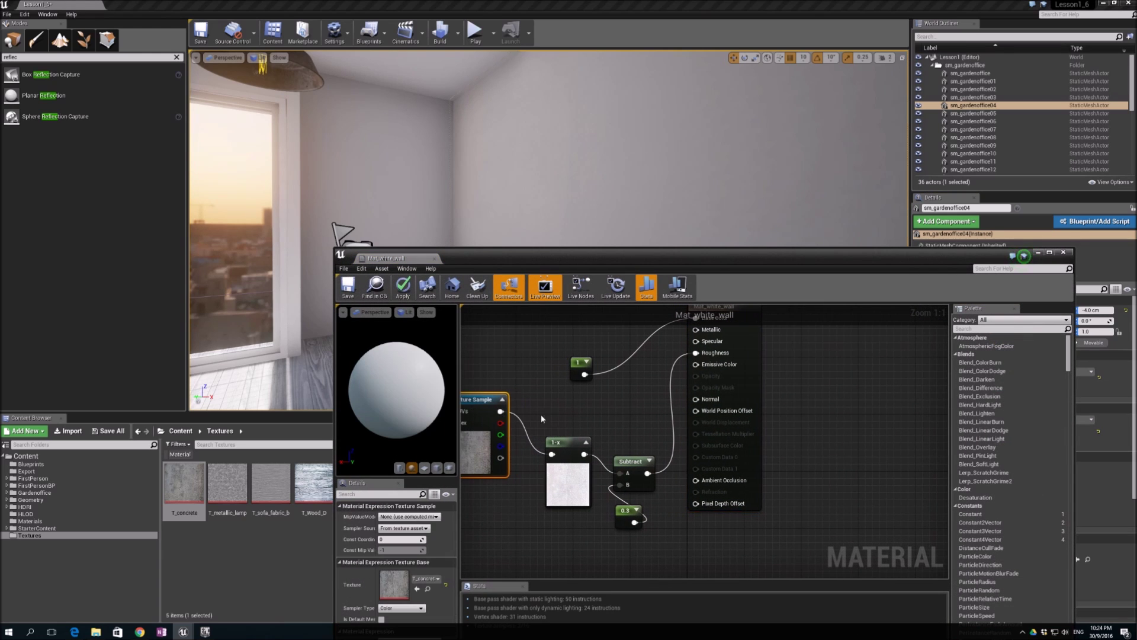
pyautogui.click(564, 440)
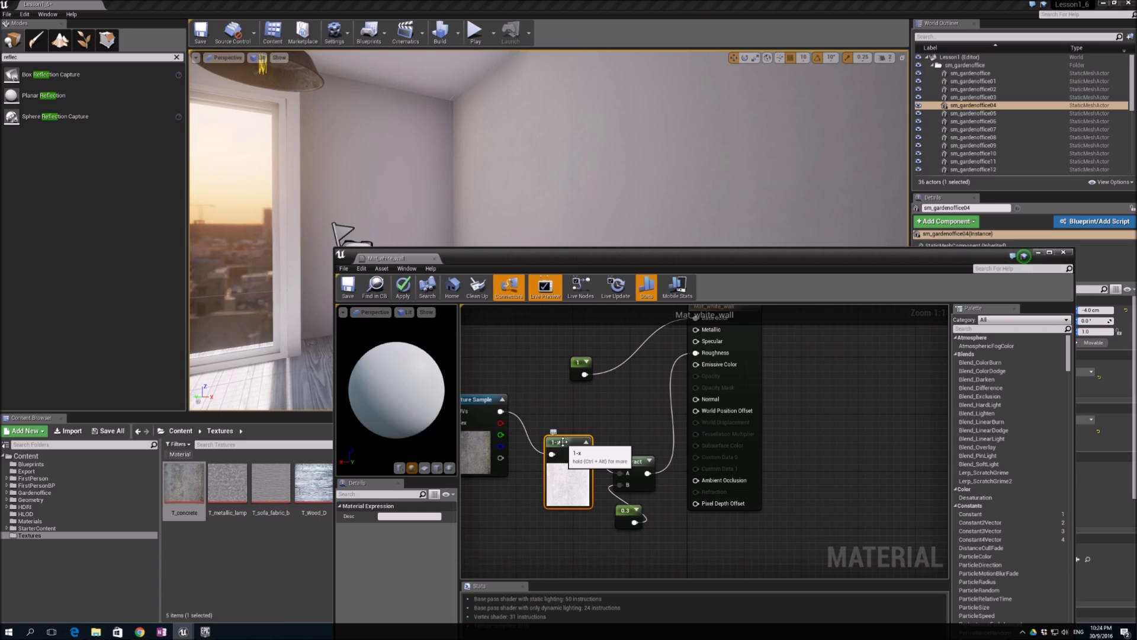
pyautogui.moveTo(627, 479); pyautogui.dragTo(637, 467)
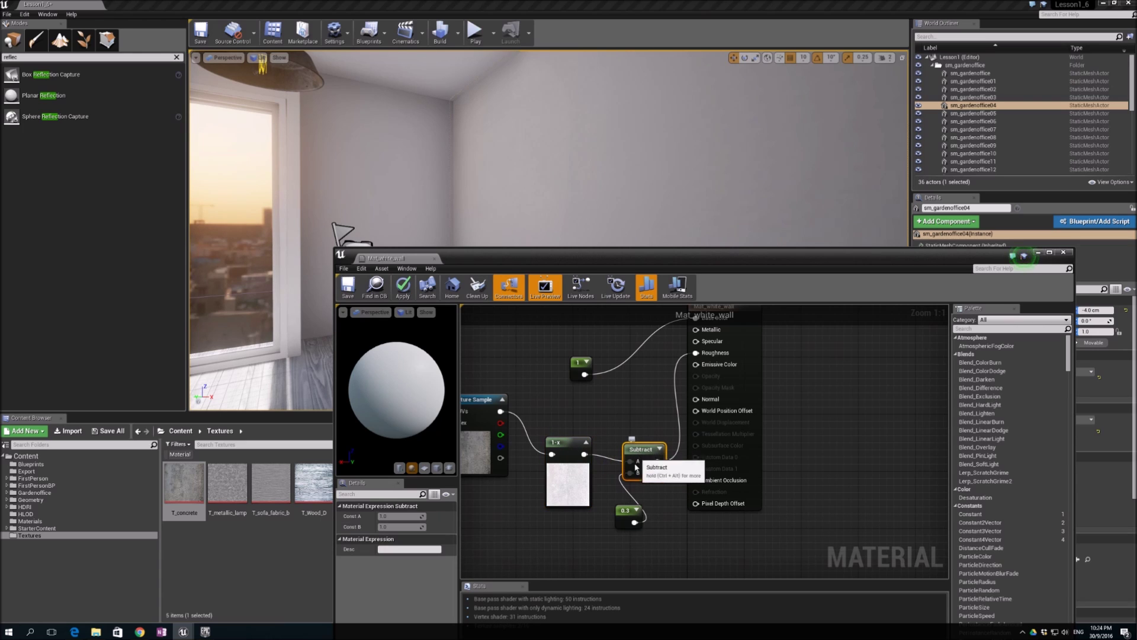
pyautogui.click(622, 517)
pyautogui.click(580, 470)
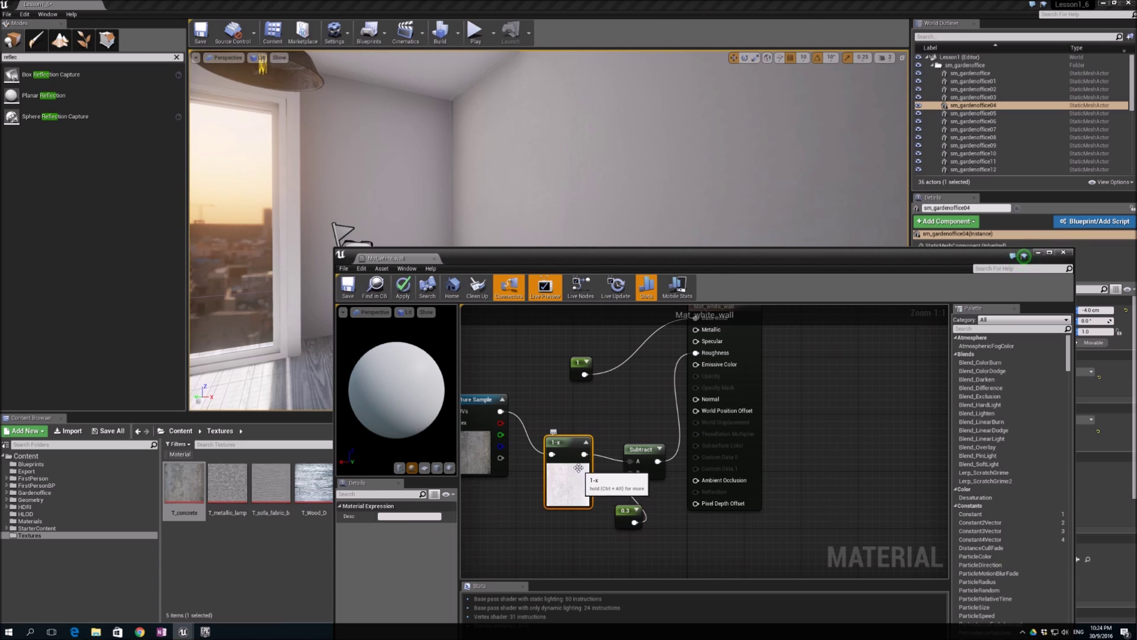
pyautogui.moveTo(580, 470); pyautogui.dragTo(560, 413)
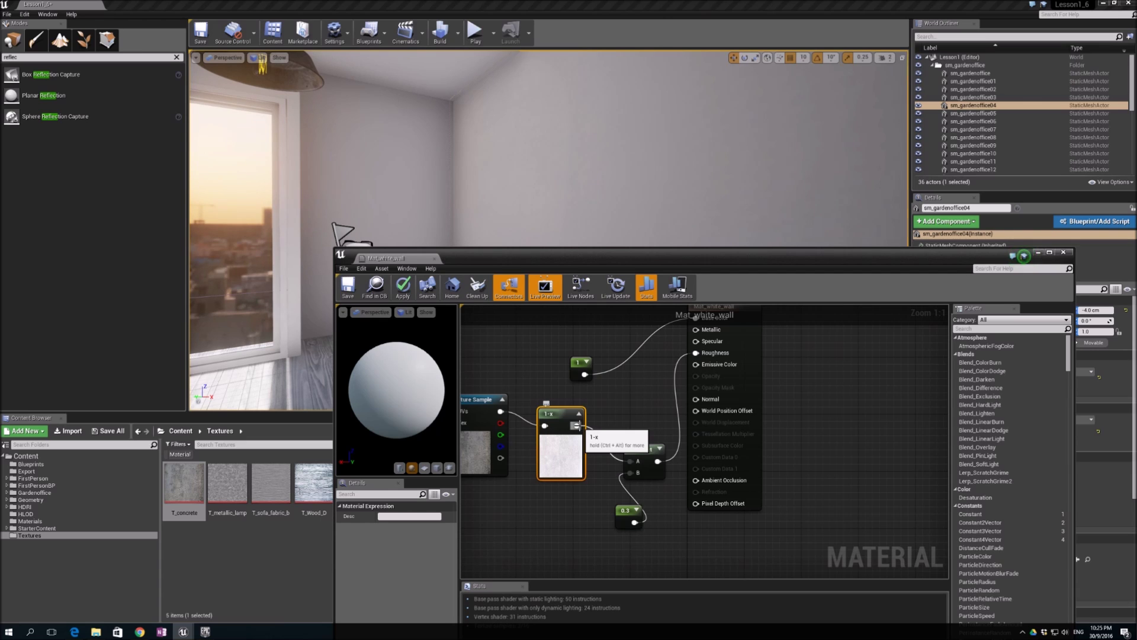
pyautogui.moveTo(575, 426); pyautogui.dragTo(630, 461)
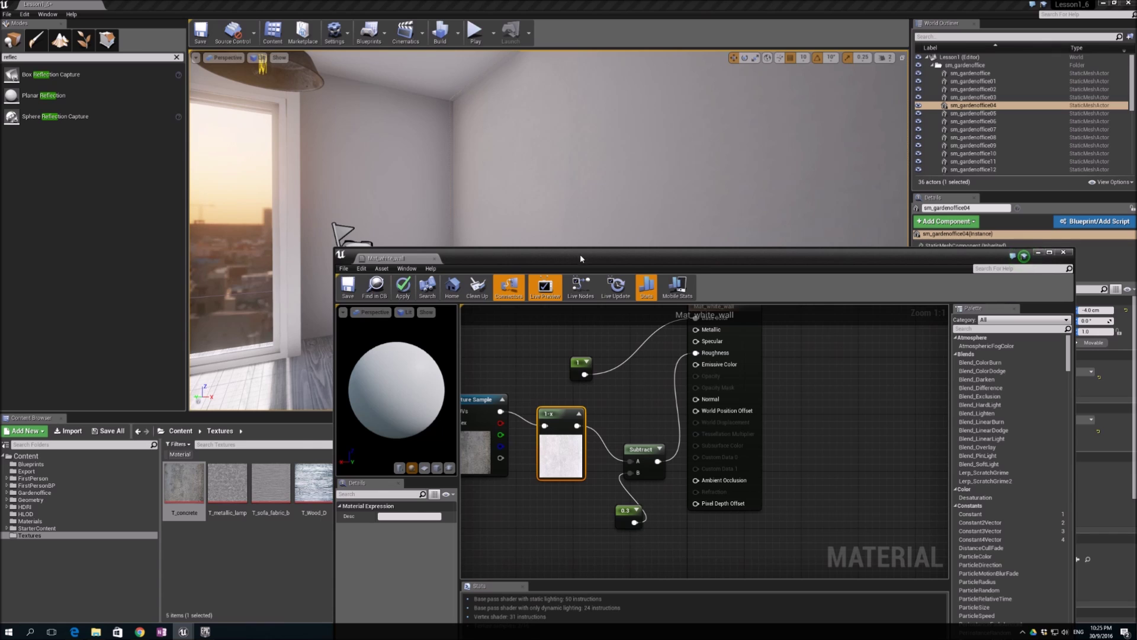
pyautogui.moveTo(580, 253); pyautogui.dragTo(555, 279)
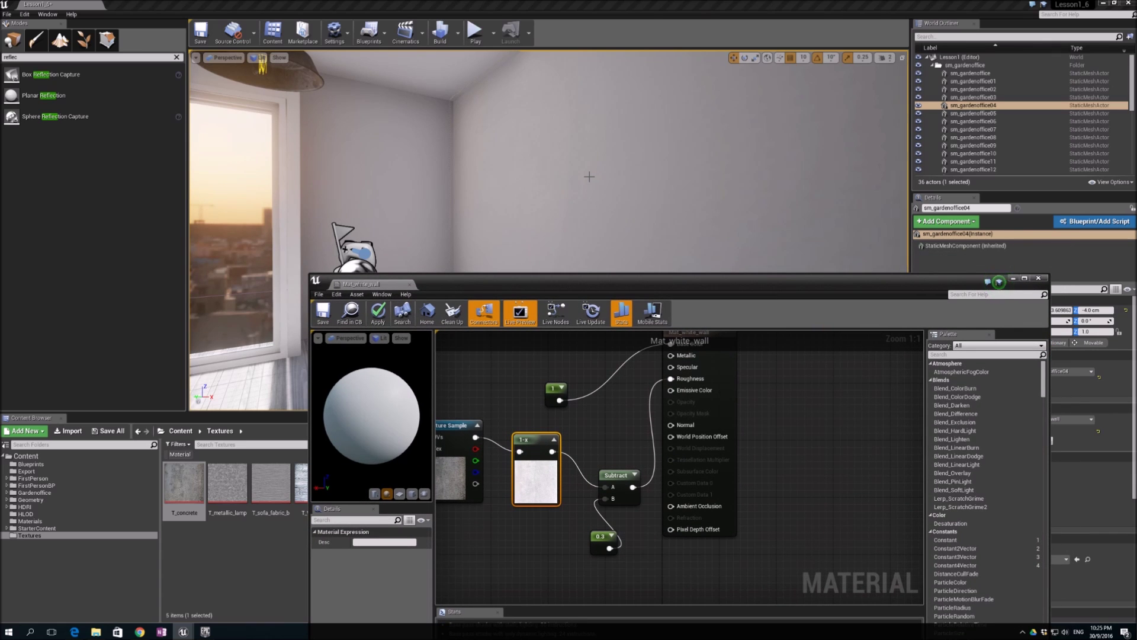
pyautogui.moveTo(590, 177)
pyautogui.mouseDown(button='right')
pyautogui.moveTo(652, 200)
pyautogui.moveTo(593, 176)
pyautogui.mouseUp(button='right')
# - Connect the Texture Sample's color output directly to Roughness, save Mat_white_wall, and inspect the wall
pyautogui.moveTo(482, 398); pyautogui.dragTo(545, 401, button='right')
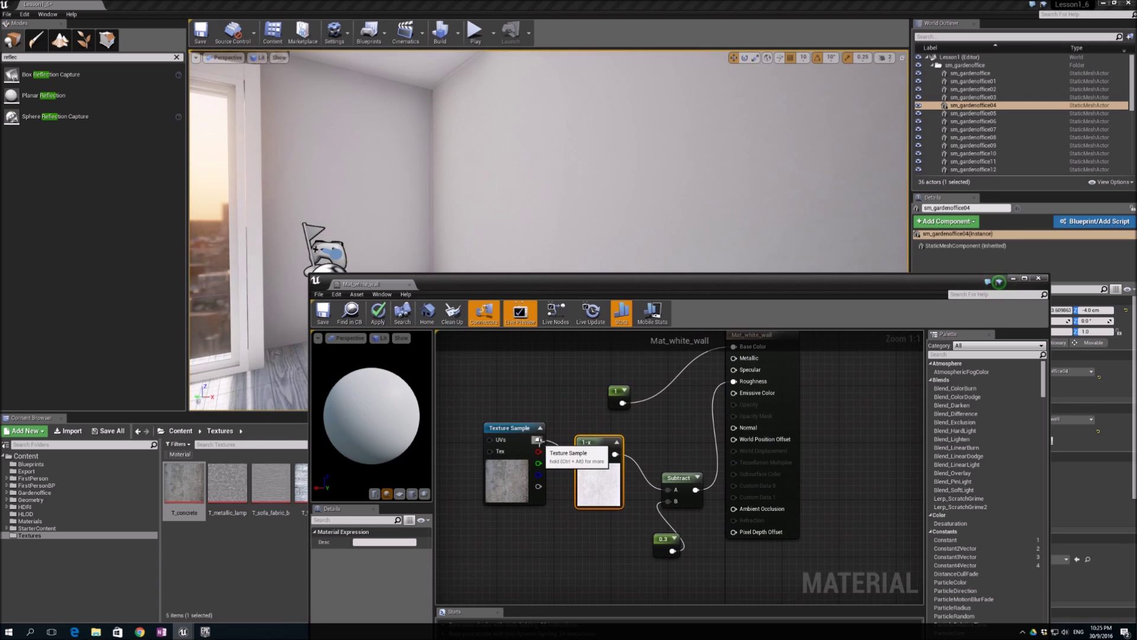
pyautogui.moveTo(539, 439); pyautogui.dragTo(741, 387)
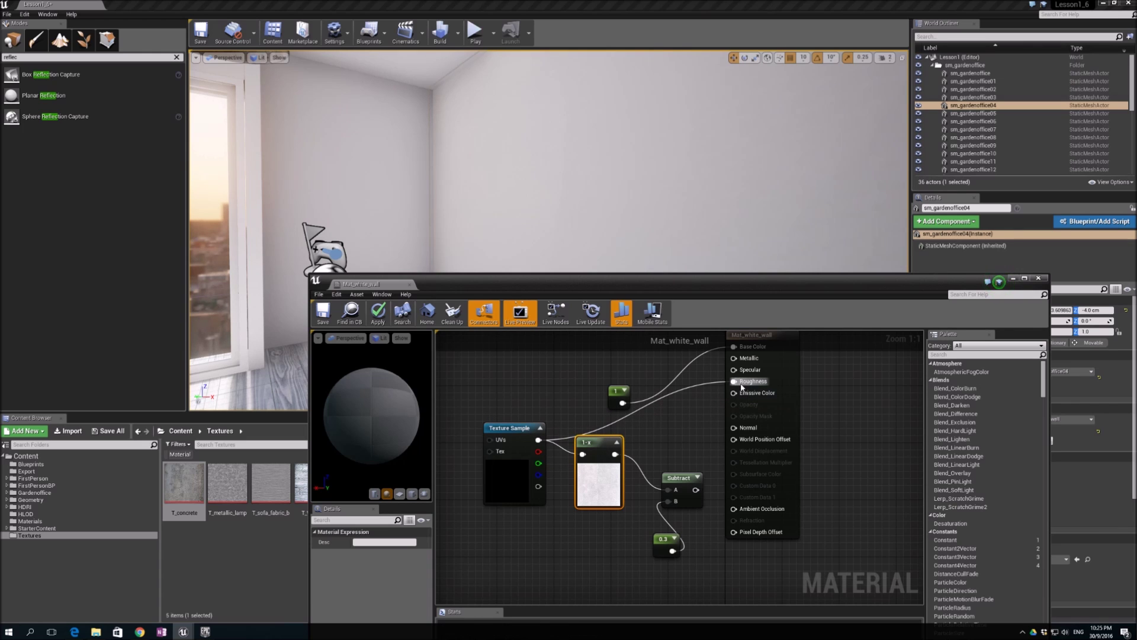
pyautogui.click(323, 313)
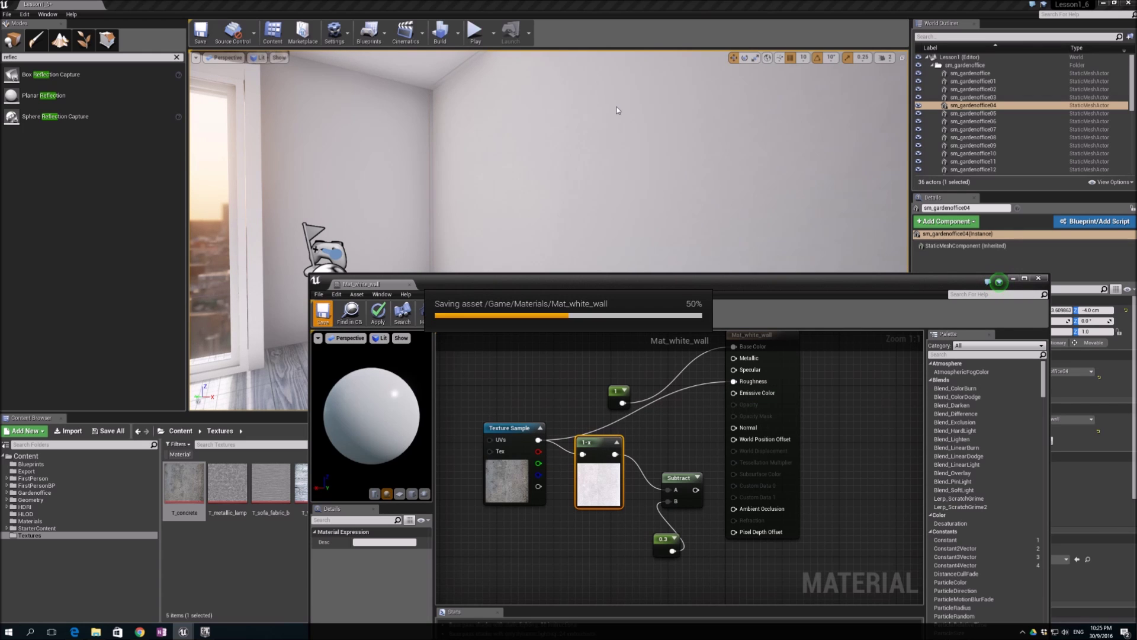
pyautogui.moveTo(557, 151); pyautogui.dragTo(521, 127, button='right')
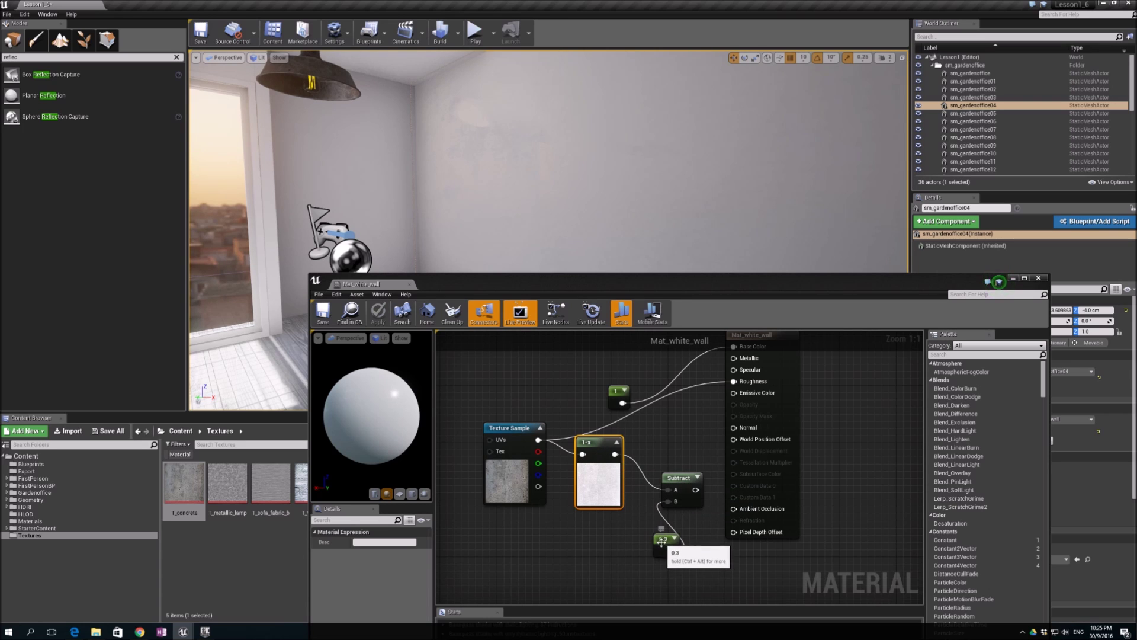
# - Reconnect the Subtract output to Roughness, save Mat_white_wall, and inspect the wall again
pyautogui.moveTo(697, 490); pyautogui.dragTo(734, 382)
pyautogui.click(323, 313)
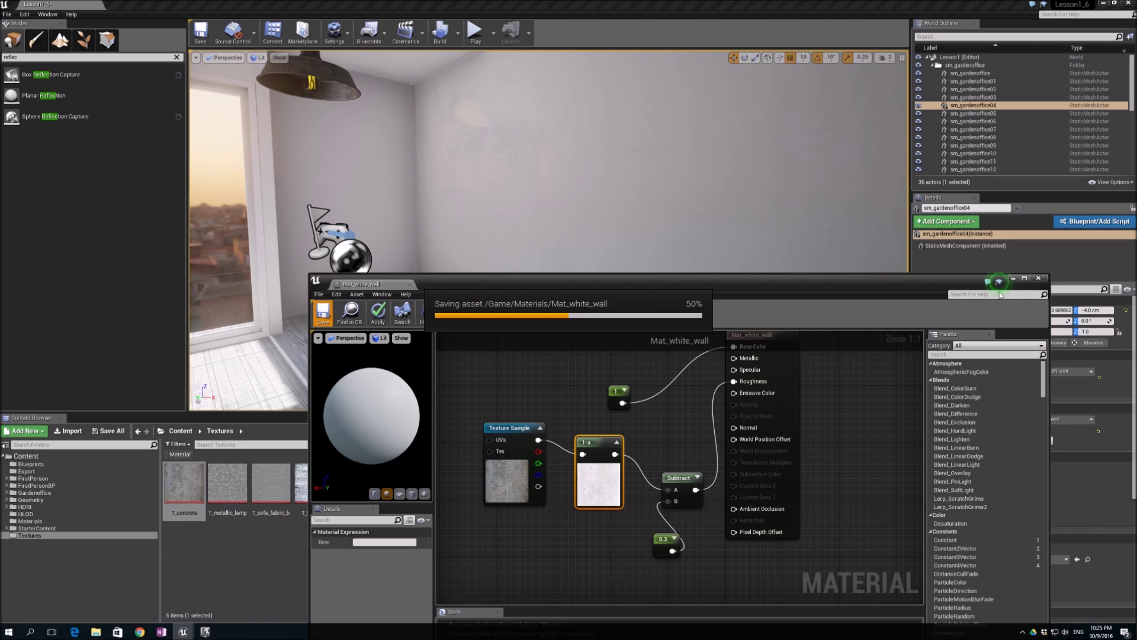
pyautogui.moveTo(573, 126)
pyautogui.mouseDown(button='right')
pyautogui.moveTo(637, 133)
pyautogui.moveTo(563, 117)
pyautogui.mouseUp(button='right')
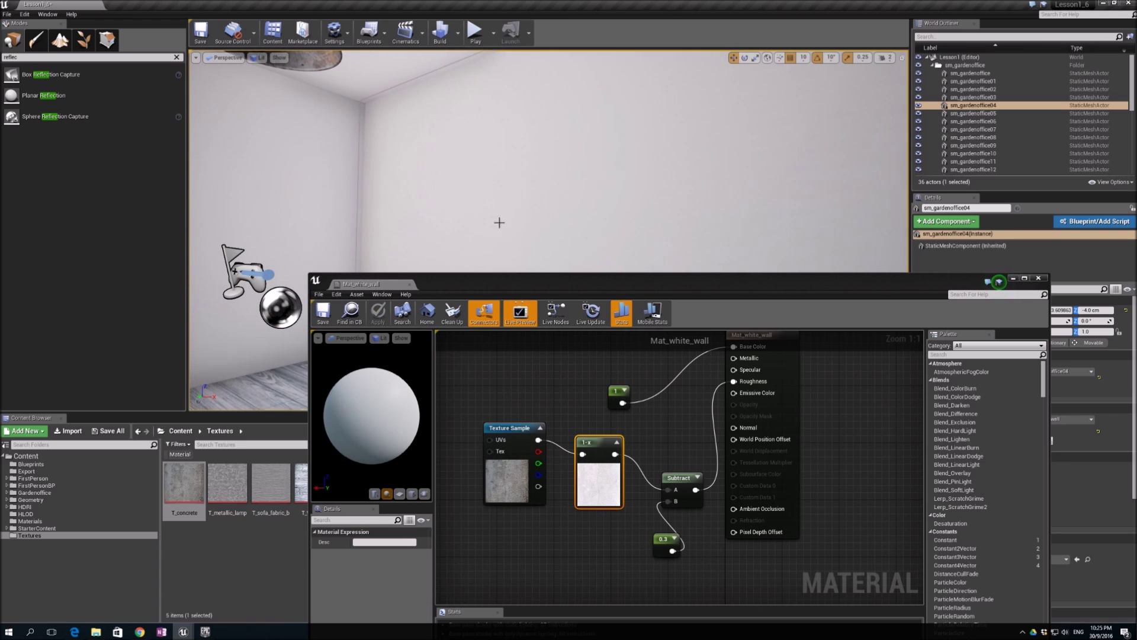
# - Break the link into the Roughness input of Mat_white_wall and save the material
pyautogui.rightClick(759, 385)
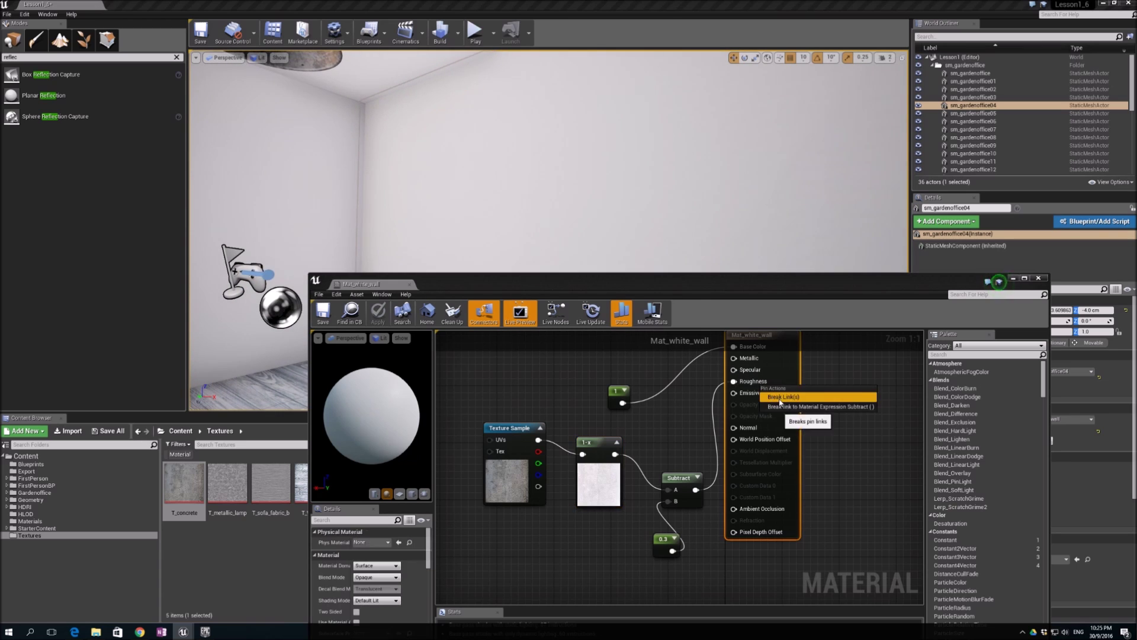
pyautogui.click(780, 400)
pyautogui.click(323, 314)
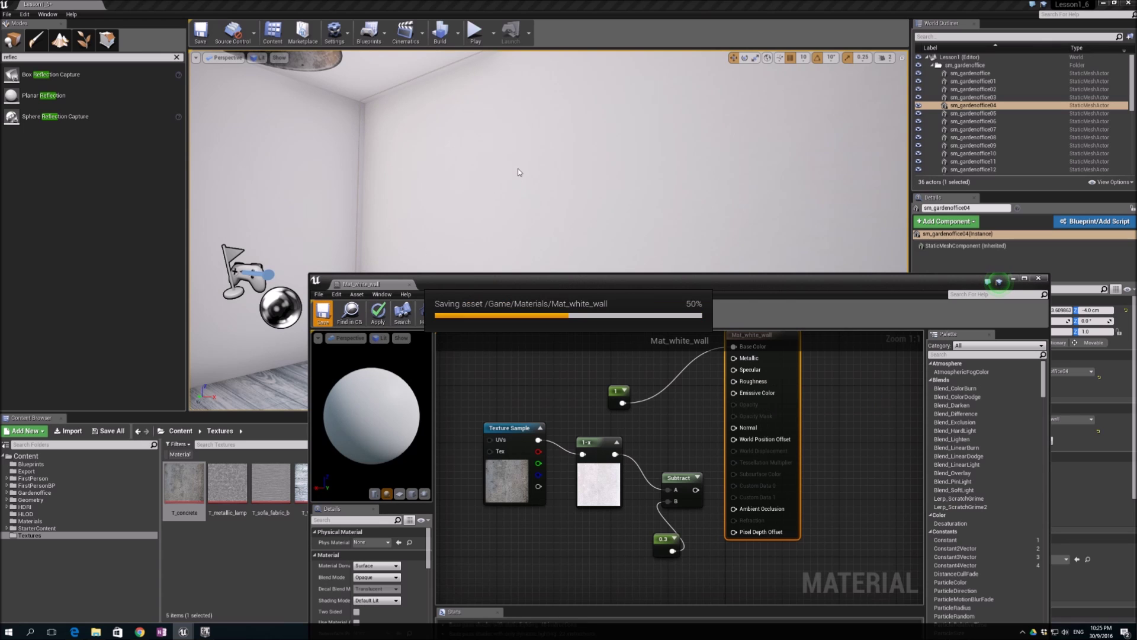
# - Restore the link from the Subtract node to the Roughness input of Mat_white_wall and save the material
pyautogui.moveTo(520, 172); pyautogui.dragTo(556, 234, button='right')
pyautogui.moveTo(696, 489); pyautogui.dragTo(734, 381)
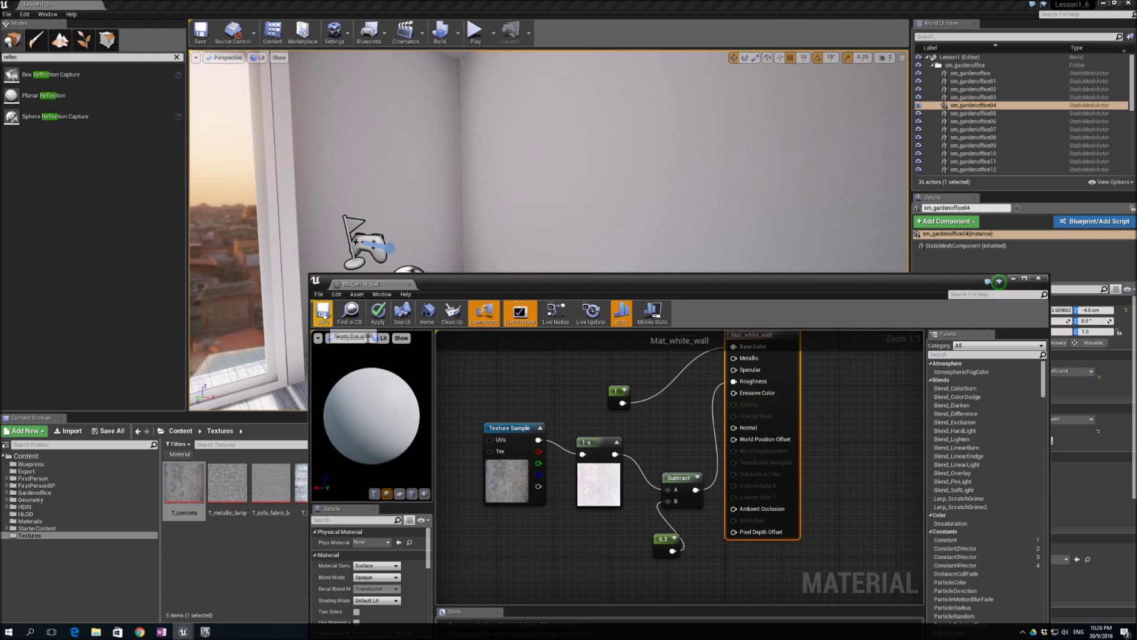
pyautogui.hotkey('ctrl', 's')
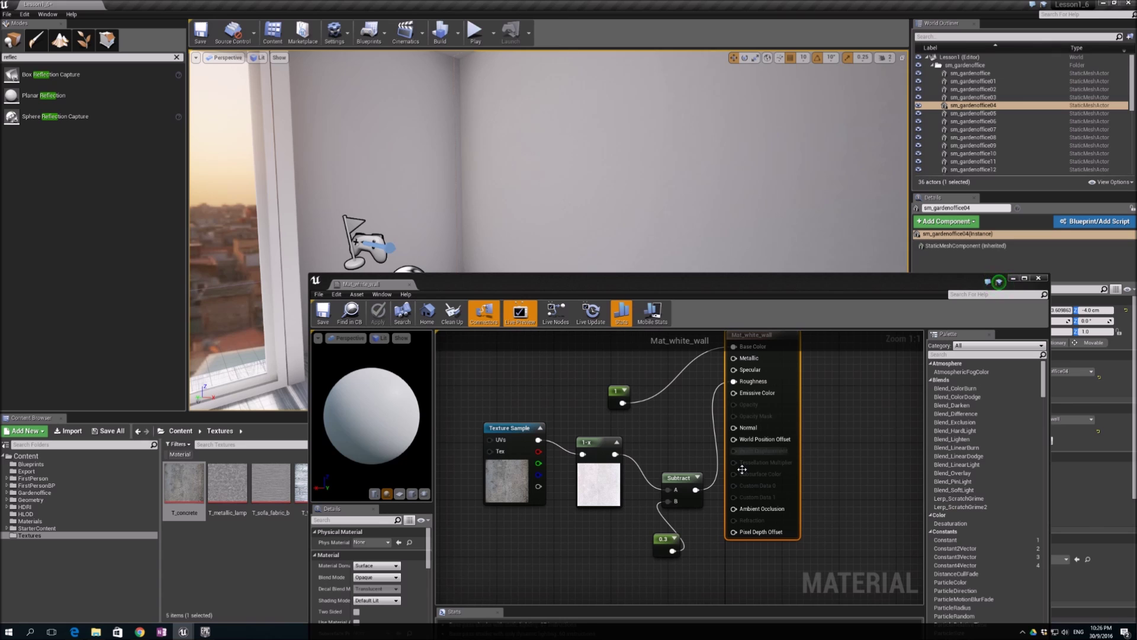
# - Move the 0.3 constant node farther from Subtract, and close the Mat_white_wall editor, applying the changes to the original material
pyautogui.moveTo(667, 546); pyautogui.dragTo(639, 546)
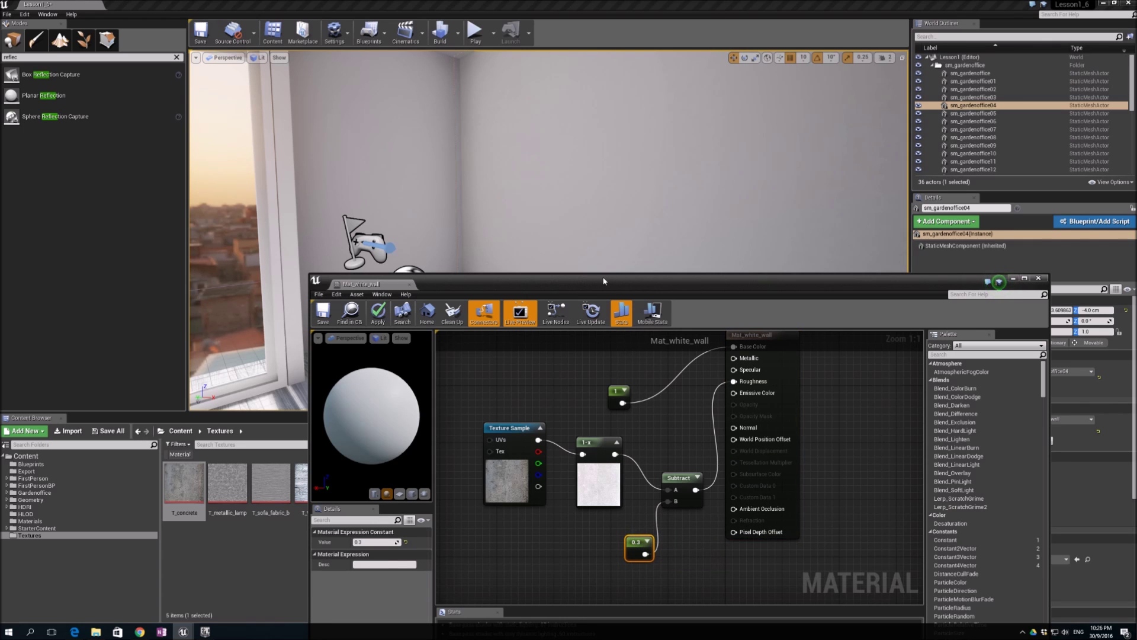
pyautogui.moveTo(628, 281); pyautogui.dragTo(523, 320)
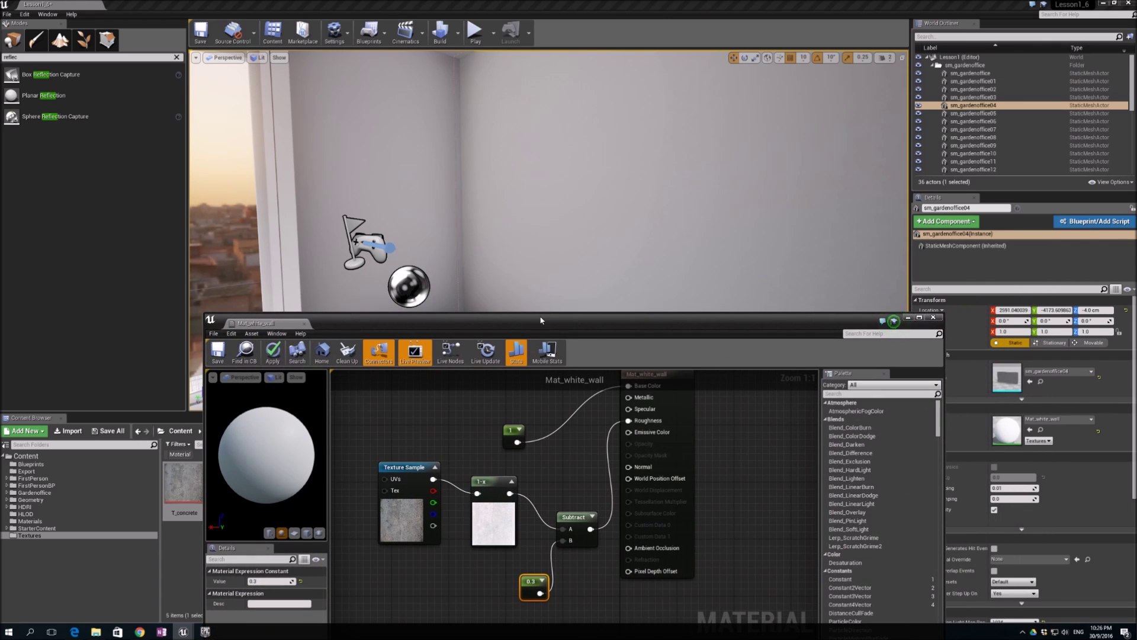
pyautogui.moveTo(548, 184); pyautogui.dragTo(539, 155, button='right')
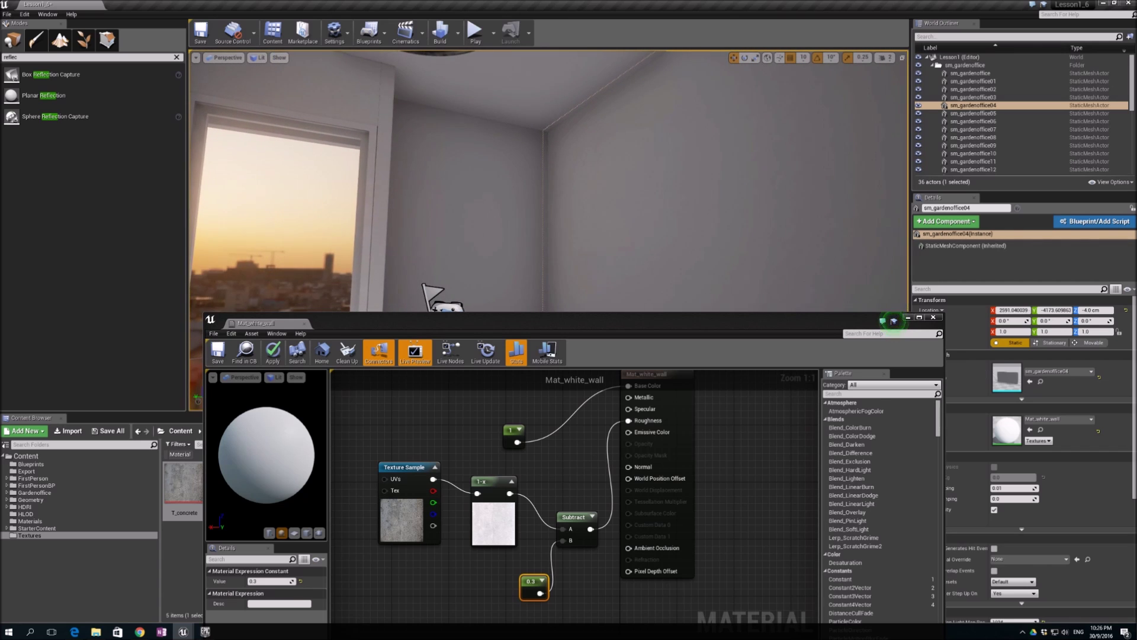
pyautogui.click(935, 318)
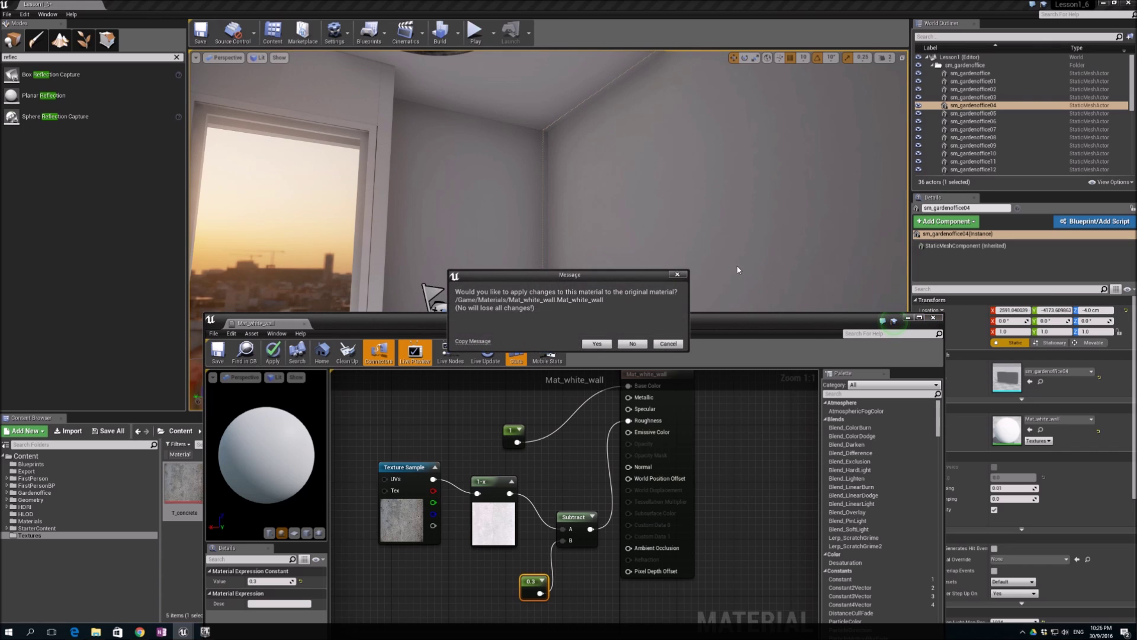
pyautogui.click(596, 344)
# - Examine the wall finish around the room, from the sofa corner and wood floor to the lamp and window
pyautogui.moveTo(594, 334); pyautogui.dragTo(298, 364, button='right')
pyautogui.press('s')
pyautogui.press('s')
pyautogui.press('w')
pyautogui.press('d')
pyautogui.press('w')
pyautogui.press('s')
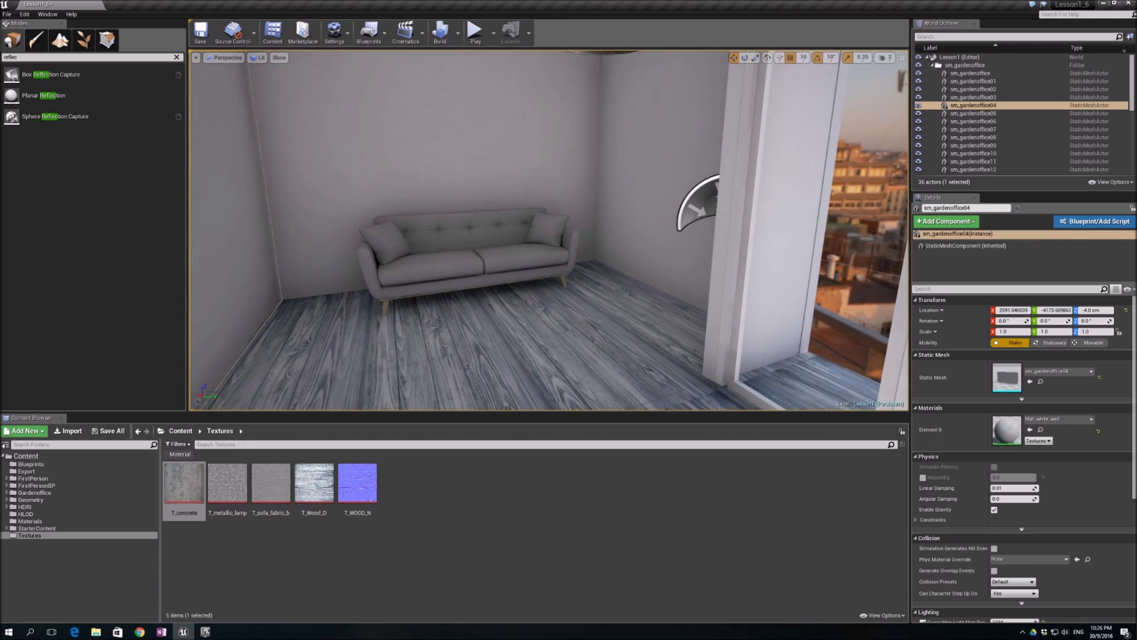
pyautogui.press('s')
pyautogui.moveTo(298, 364); pyautogui.dragTo(386, 337, button='right')
pyautogui.press('w')
pyautogui.press('w')
pyautogui.press('a')
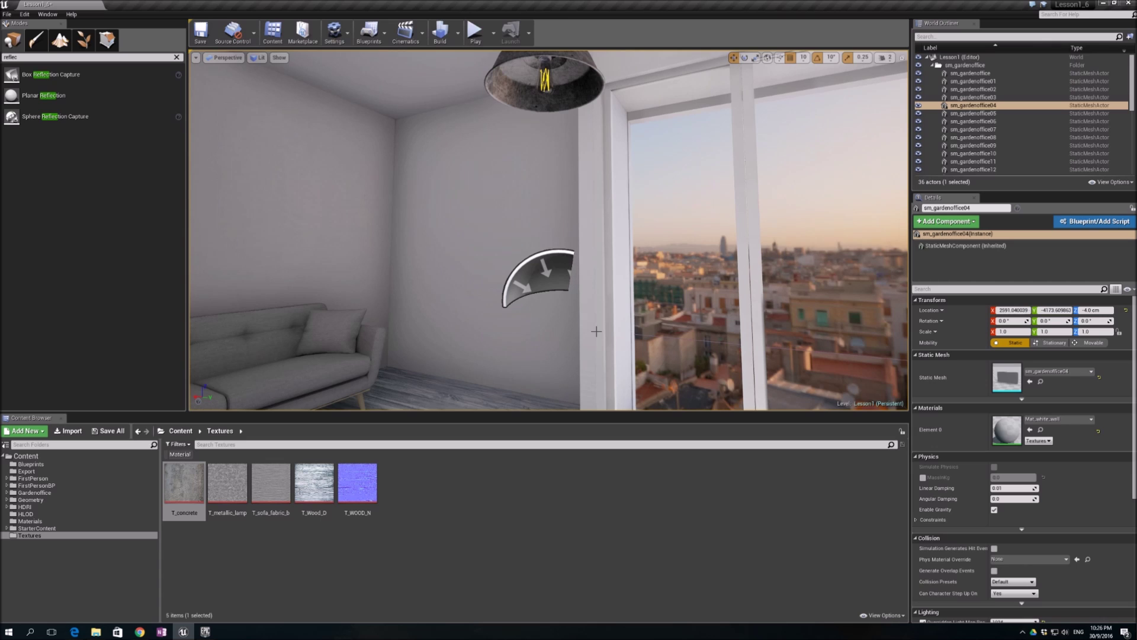